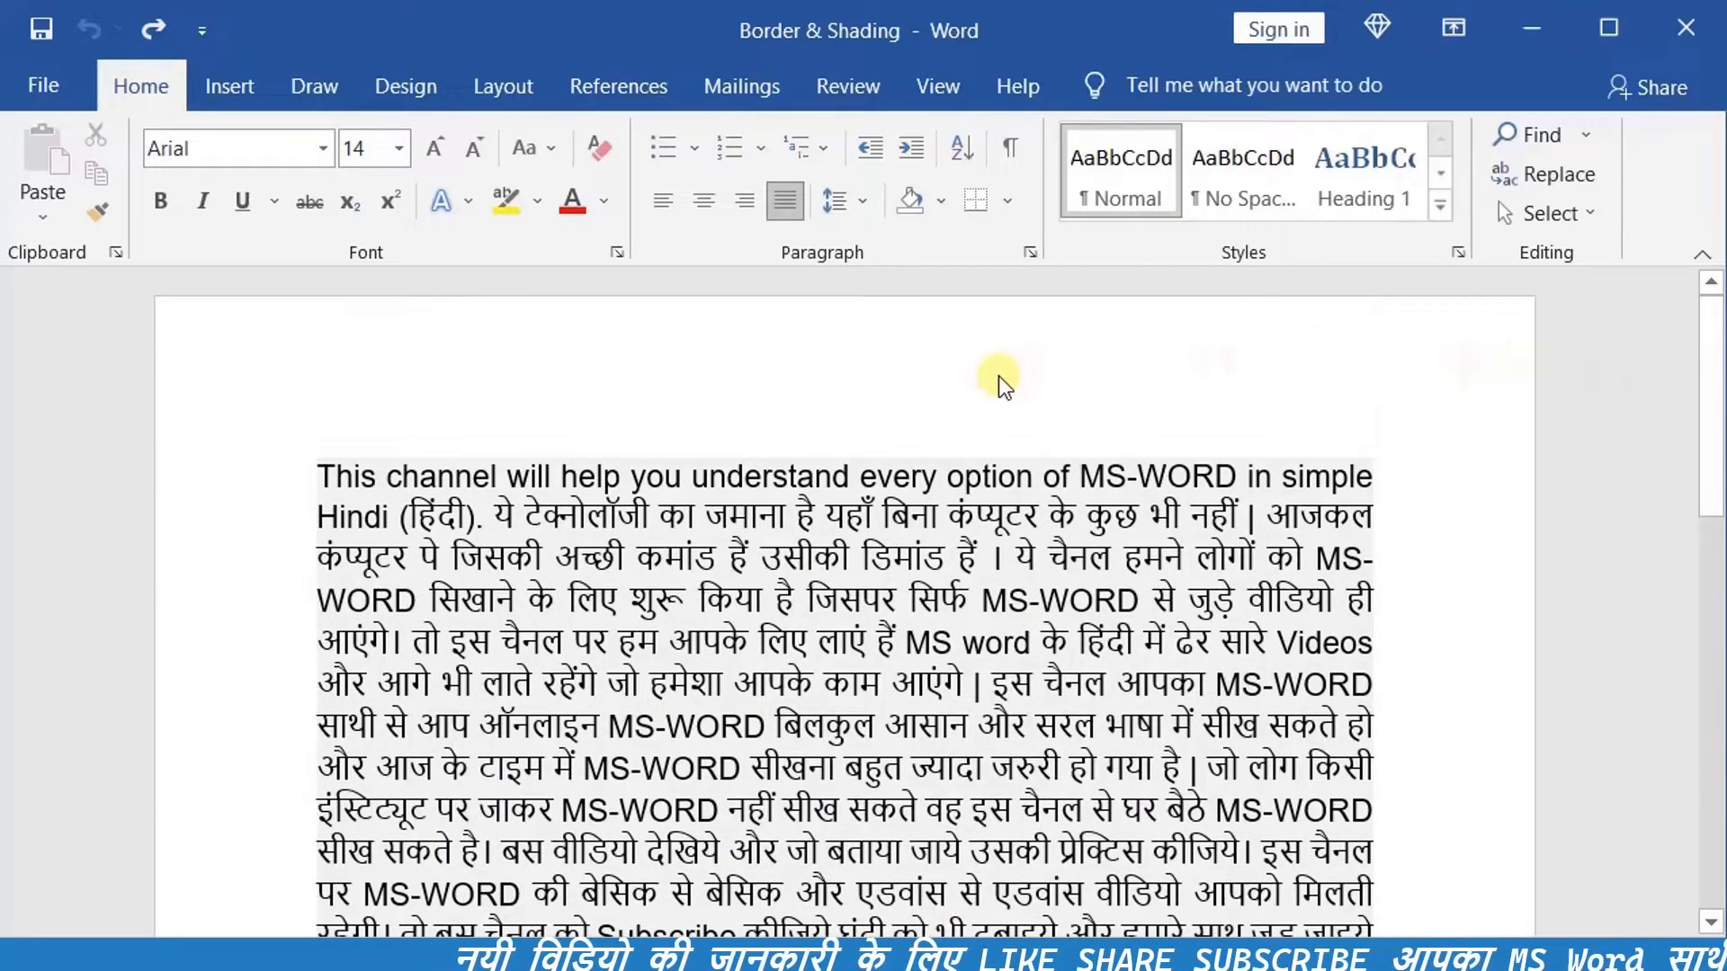
- Select the opening text of the first paragraph, from "This channel" through "आएंगे" on the sixth line
{"action": "left_click", "coordinate": [1006, 201]}
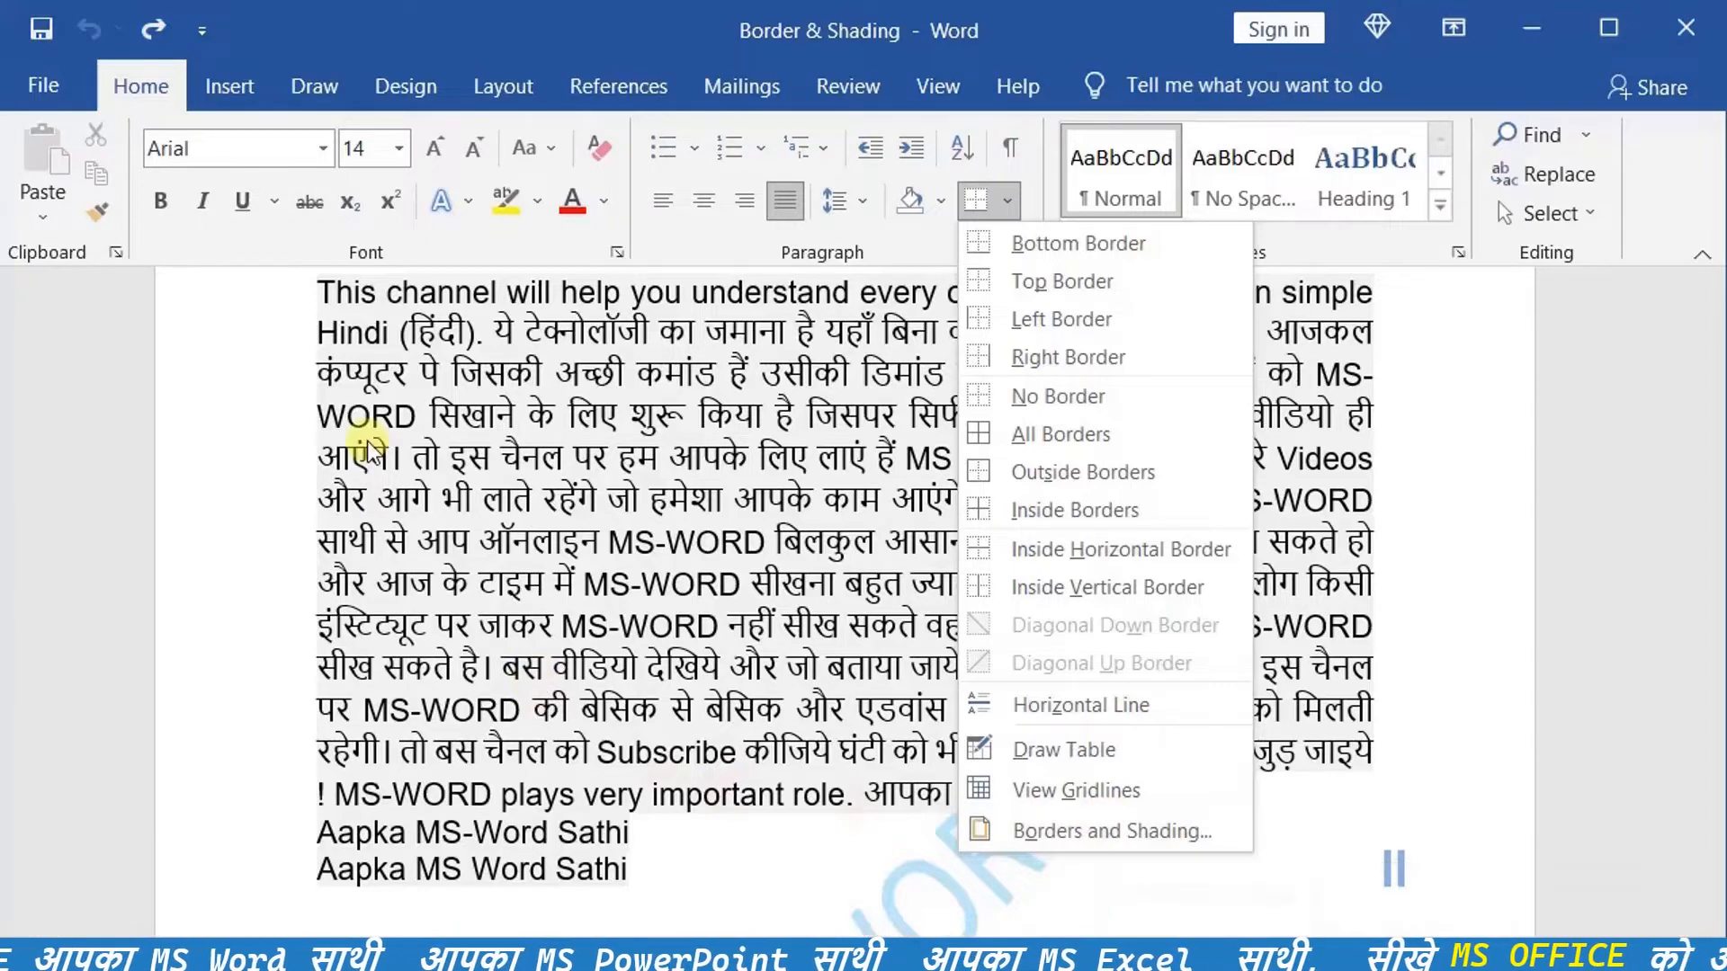
{"action": "left_click", "coordinate": [299, 319]}
{"action": "scroll", "coordinate": [299, 319], "scroll_direction": "up", "scroll_amount": 2}
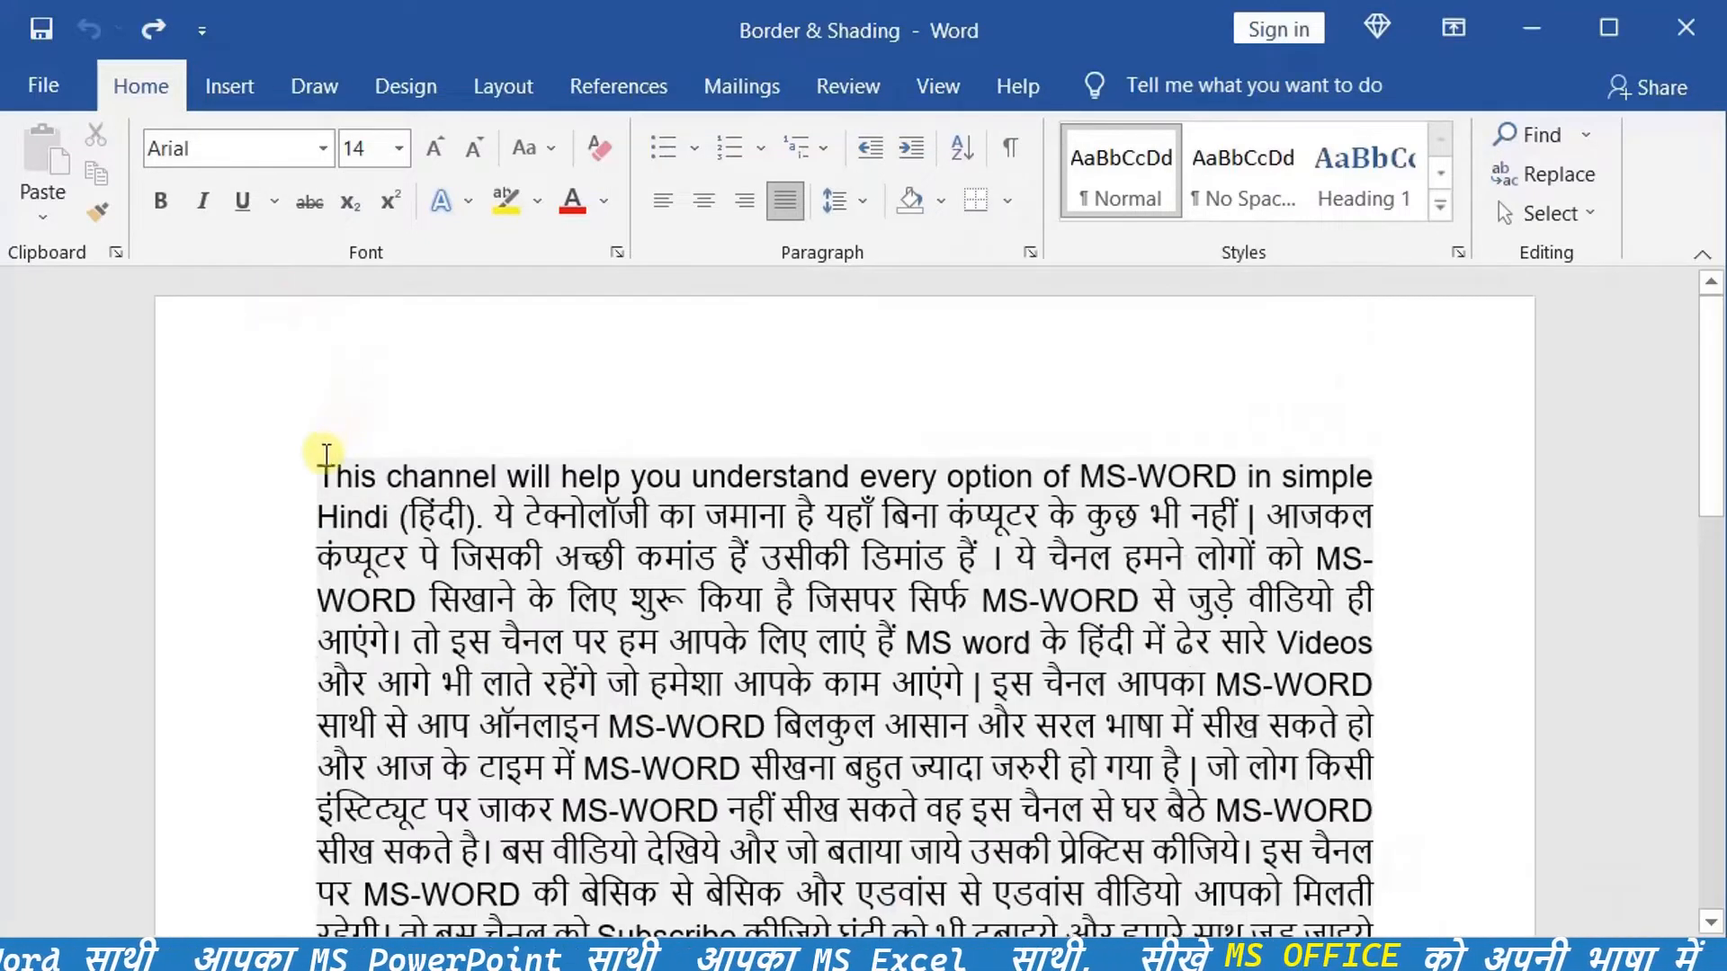
{"action": "left_click_drag", "start_coordinate": [317, 471], "coordinate": [971, 682]}
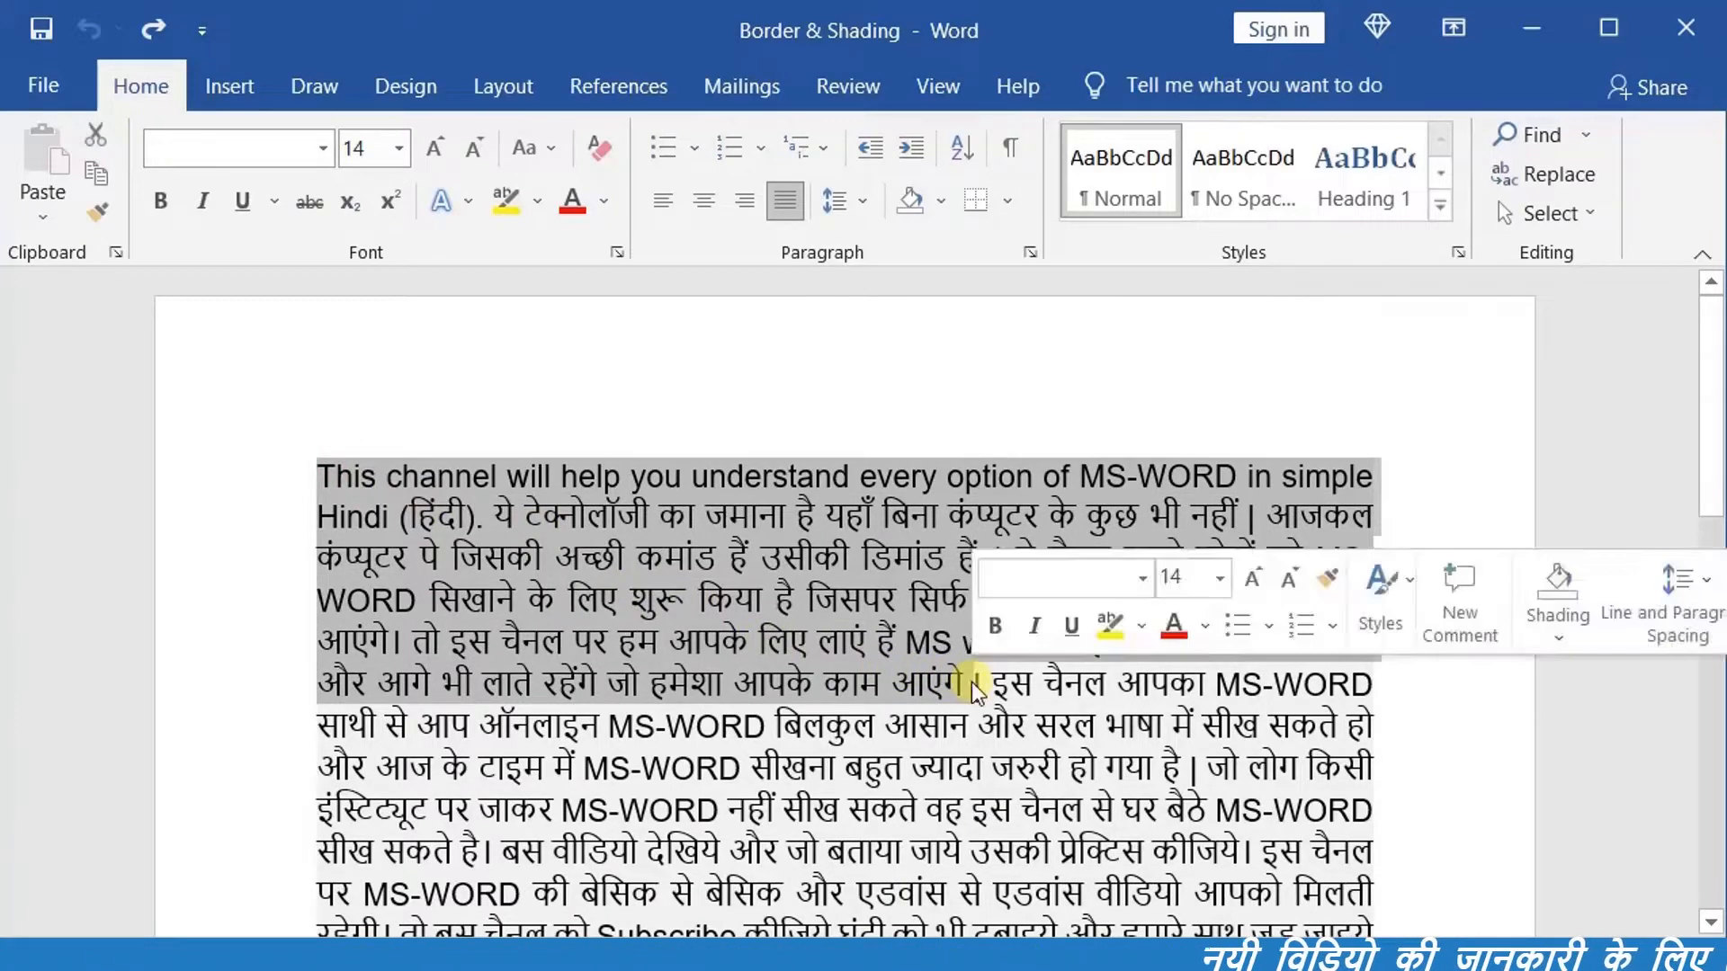
- Apply a 3-D border in blue with a 3 pt width to the selected text only
{"action": "left_click", "coordinate": [1009, 204]}
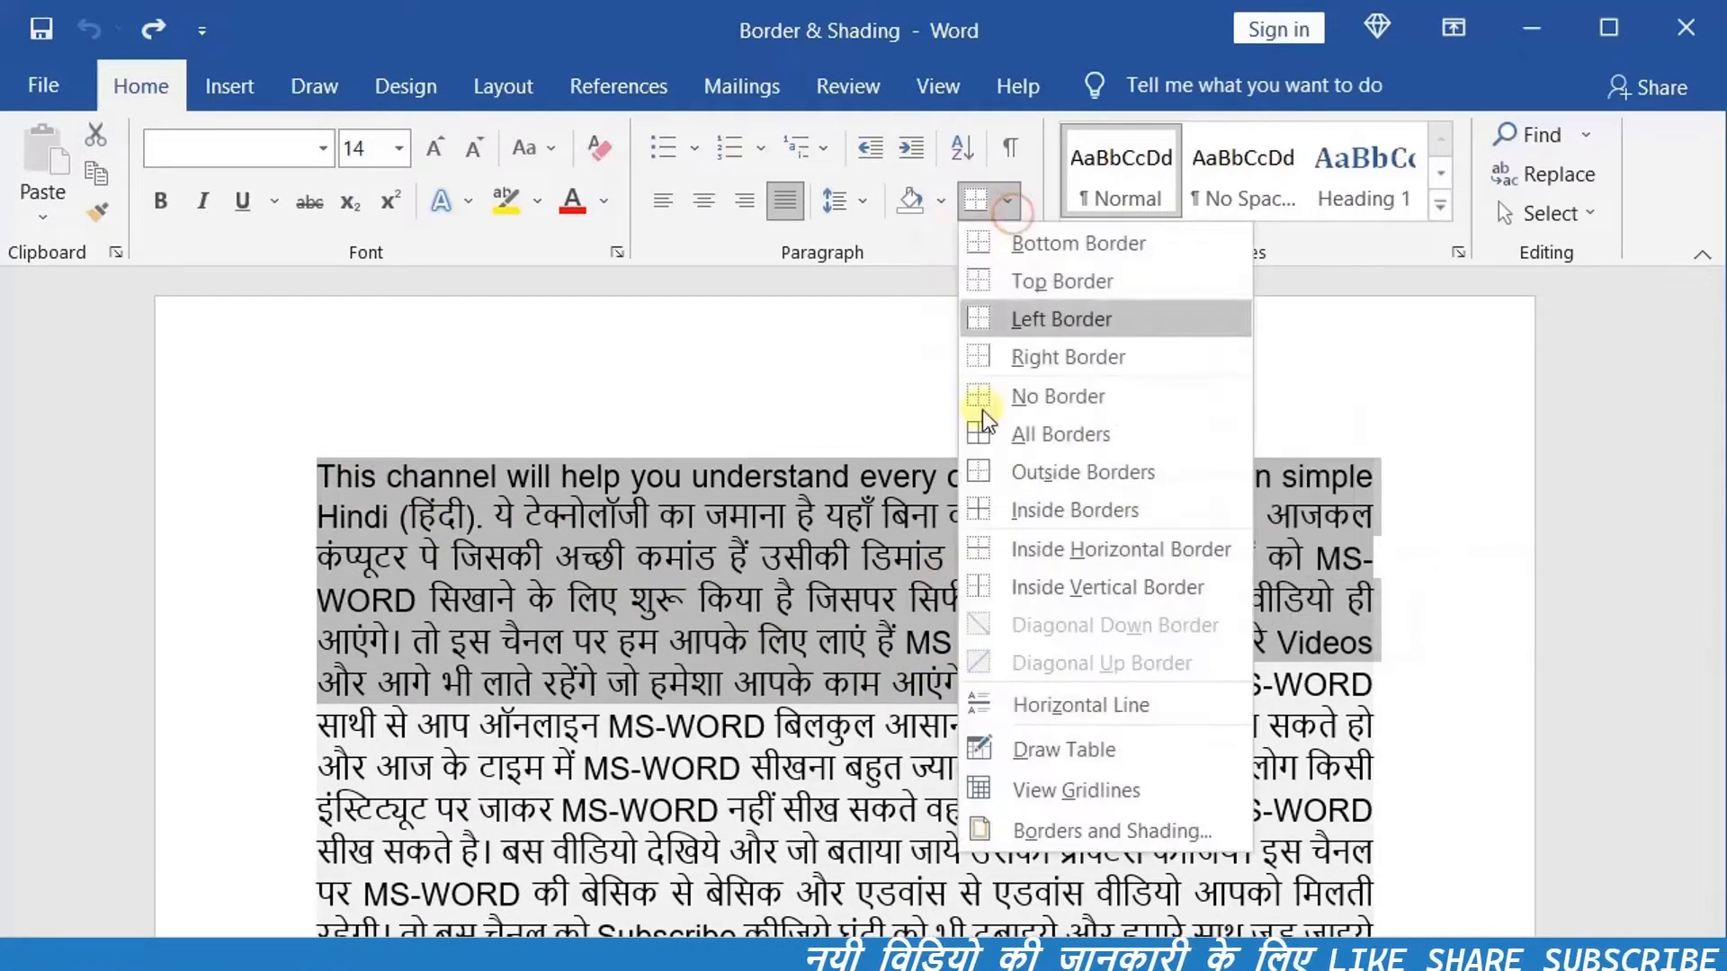
{"action": "left_click", "coordinate": [1009, 833]}
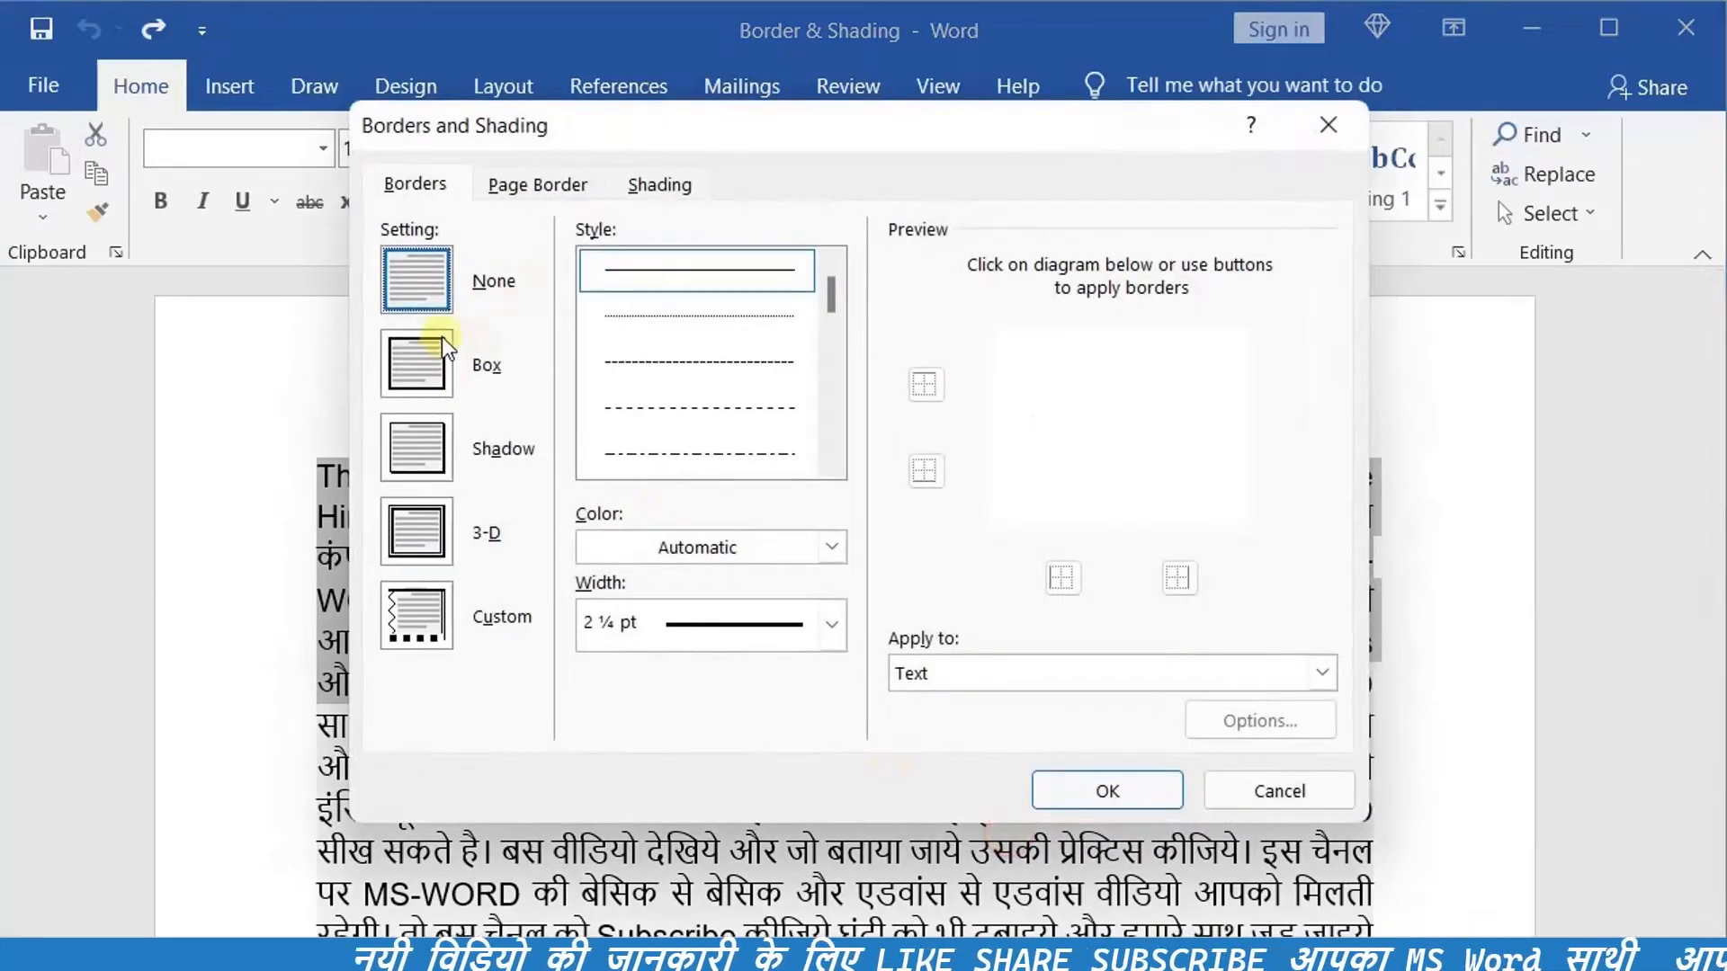
{"action": "left_click", "coordinate": [419, 547]}
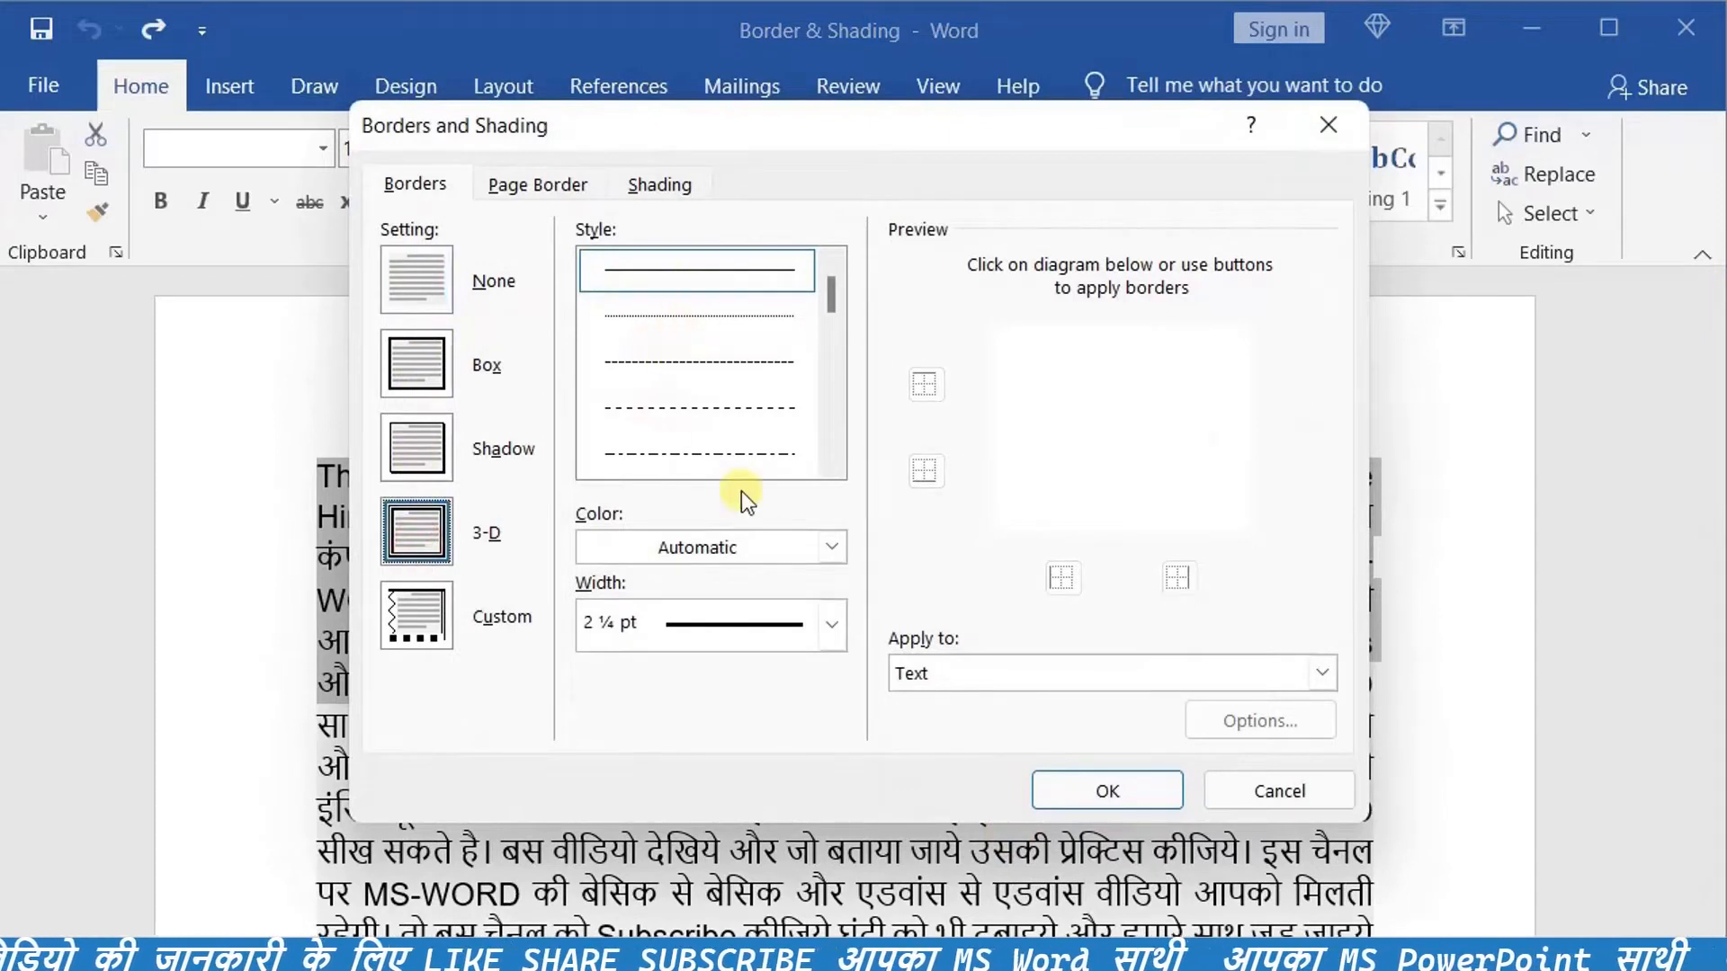
{"action": "left_click", "coordinate": [835, 549]}
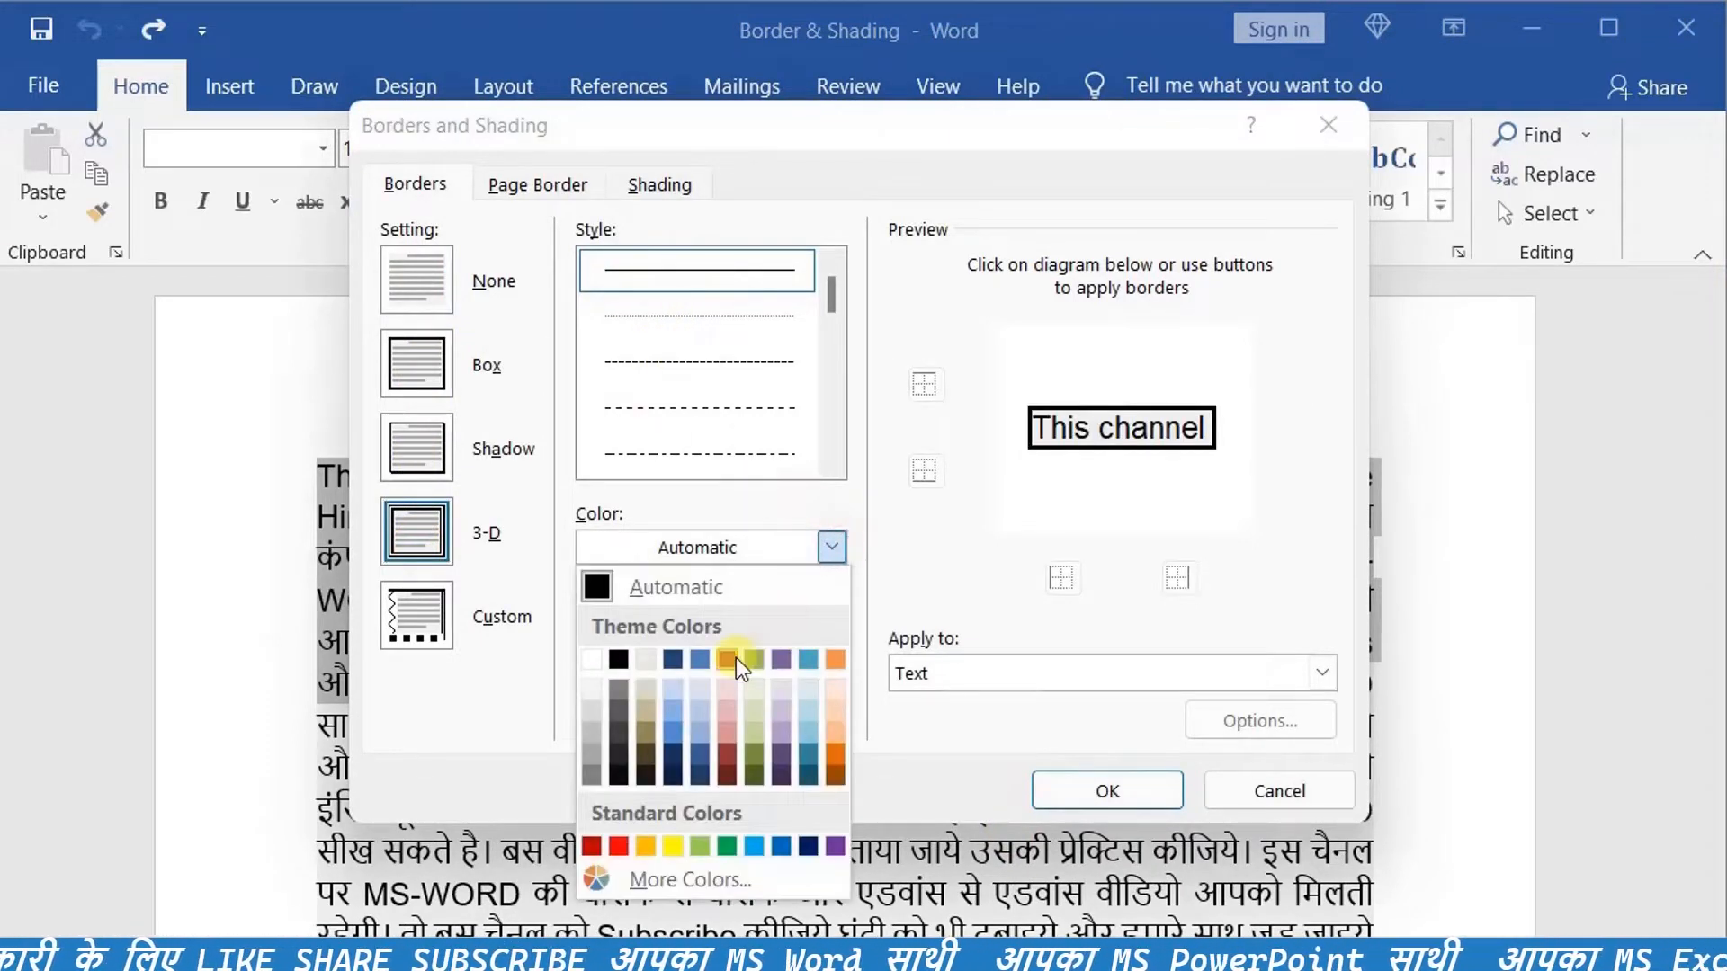
{"action": "left_click", "coordinate": [699, 662]}
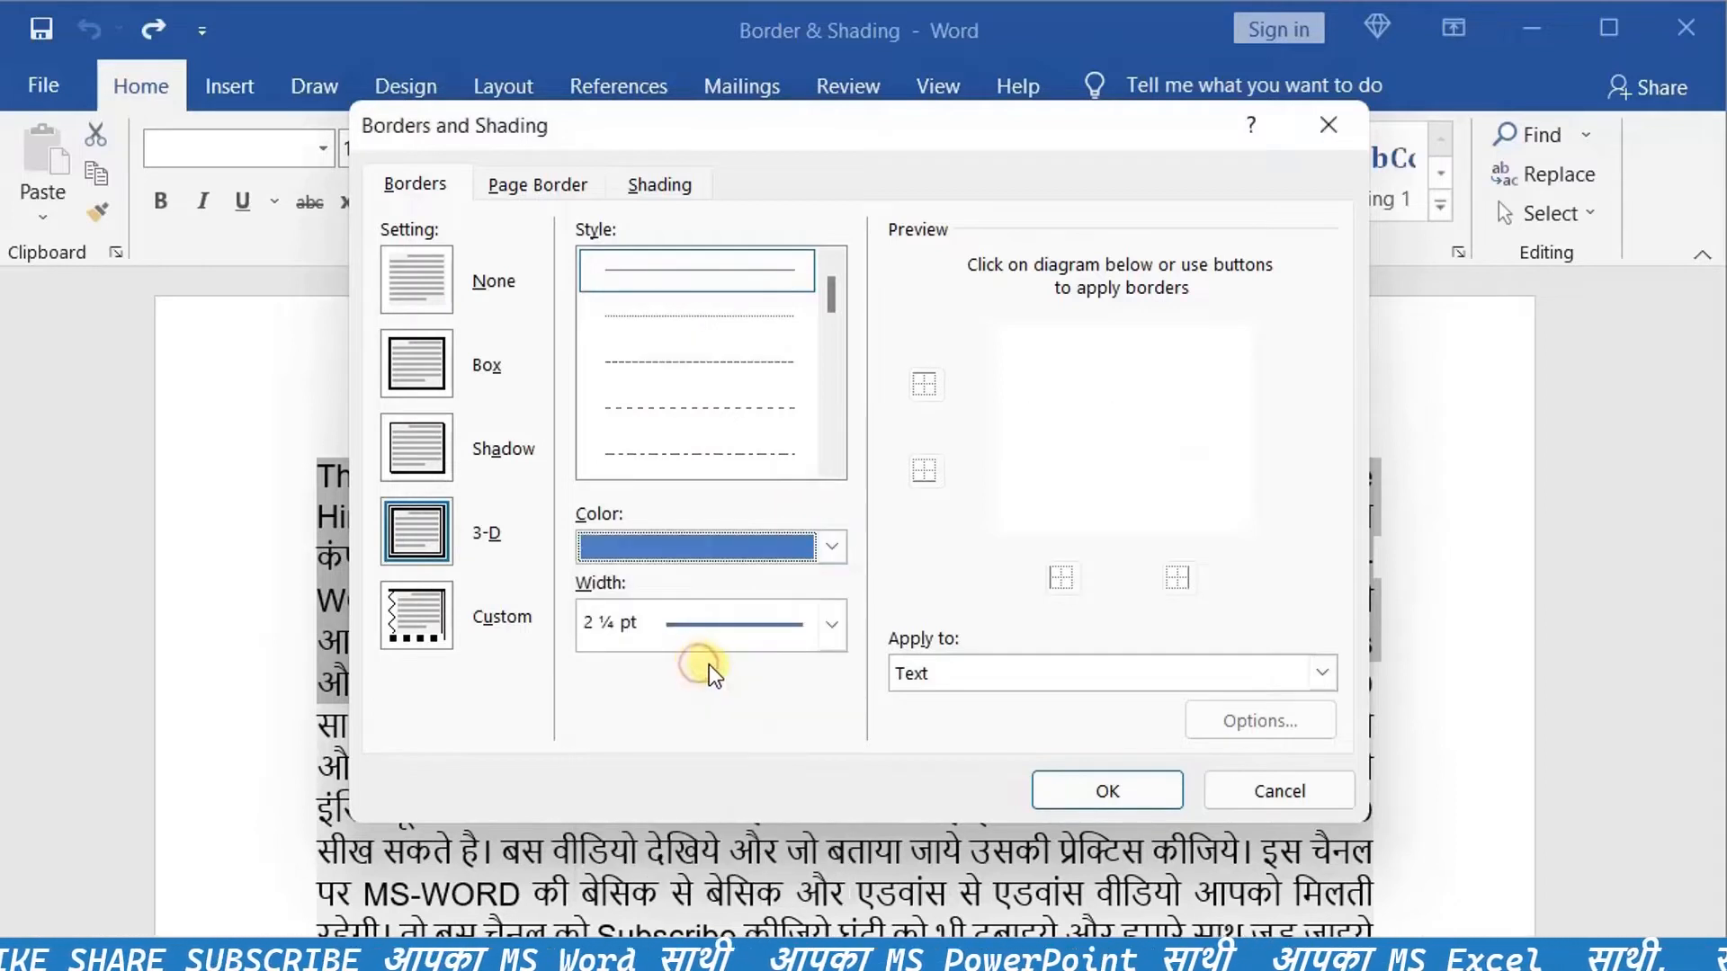
{"action": "left_click", "coordinate": [829, 623]}
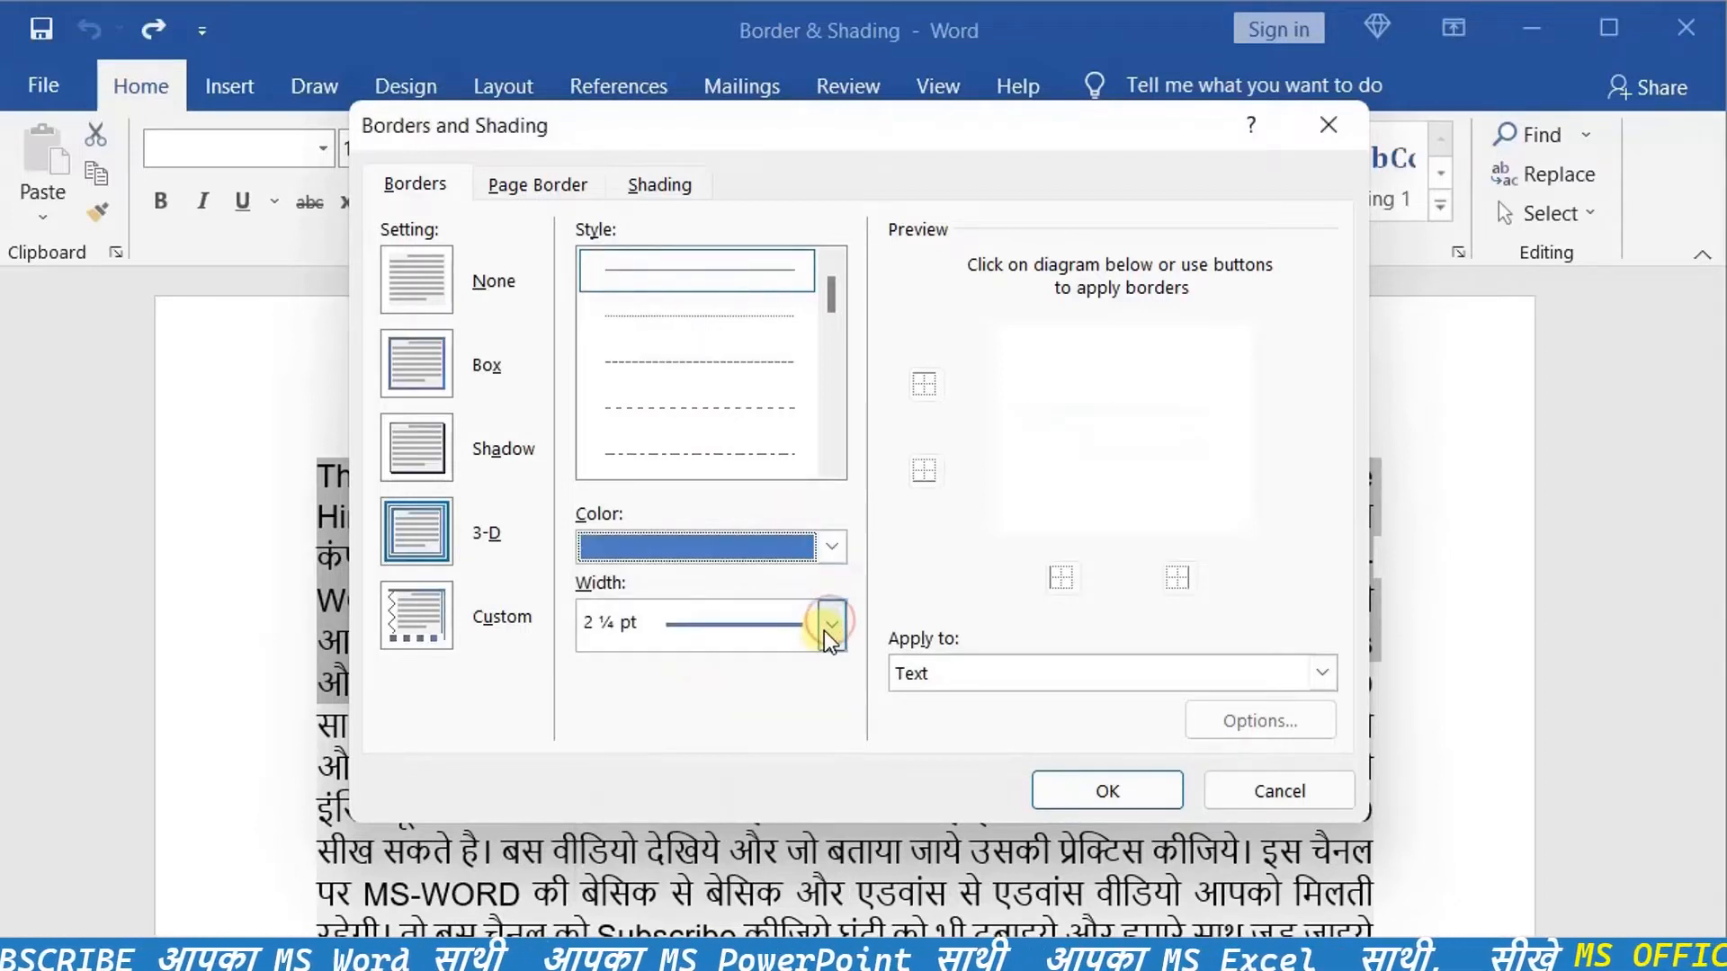
{"action": "left_click", "coordinate": [826, 629]}
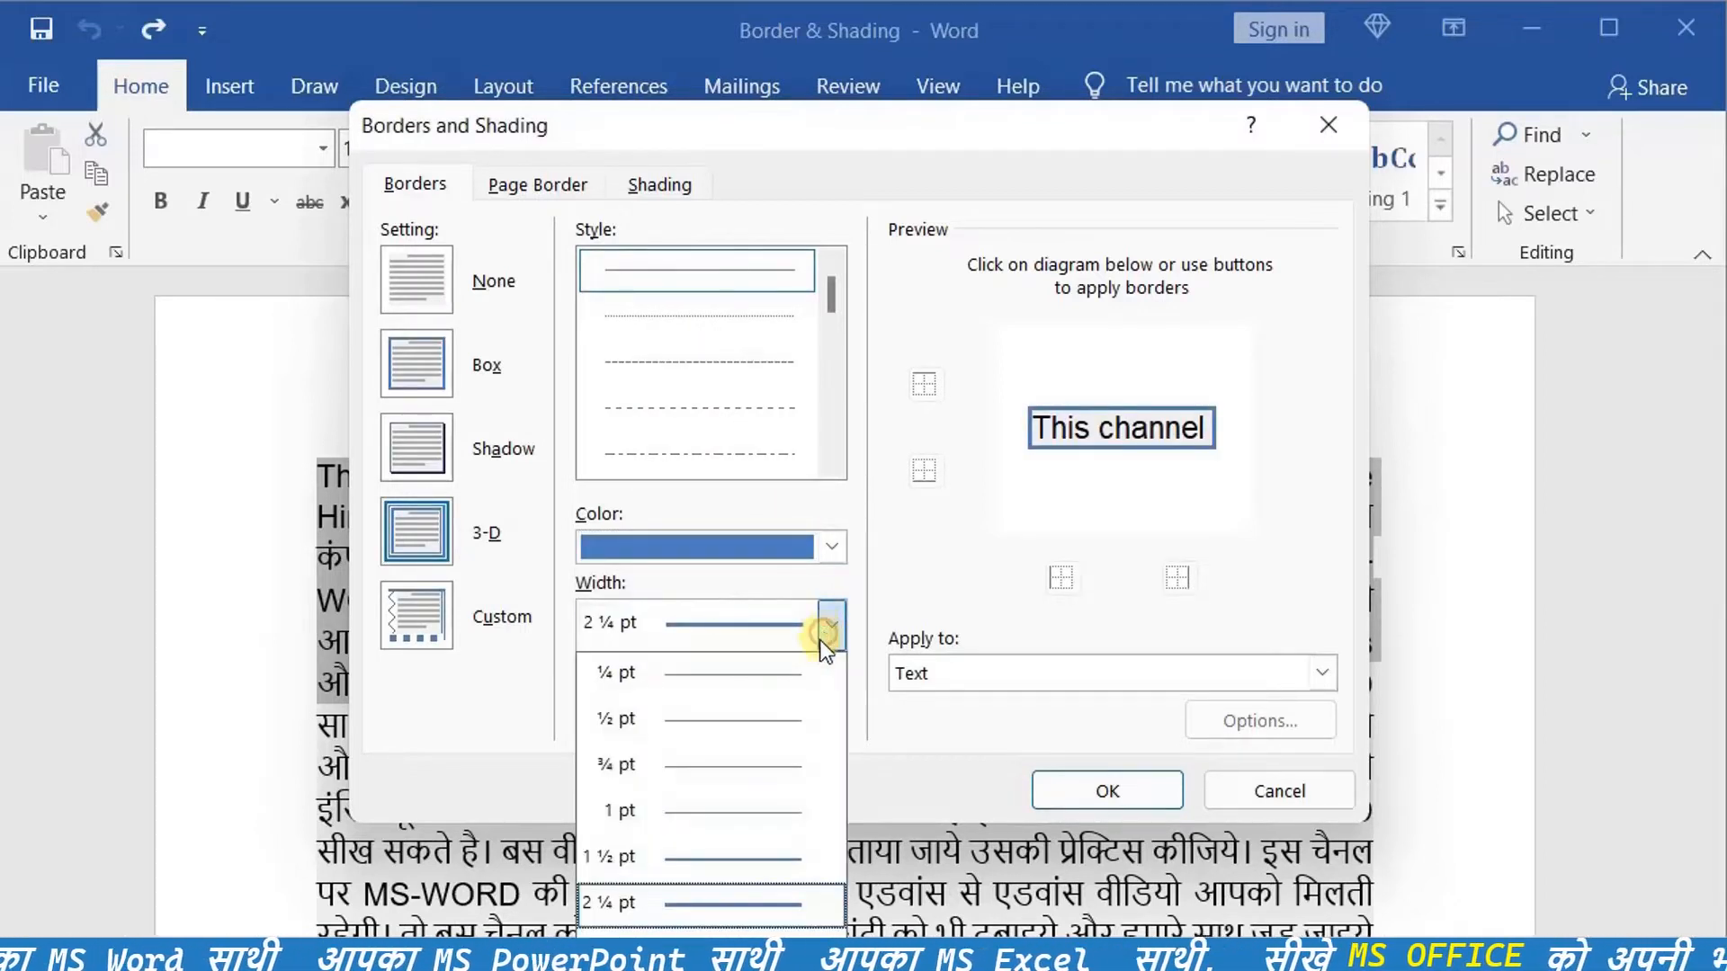
{"action": "left_click", "coordinate": [681, 928]}
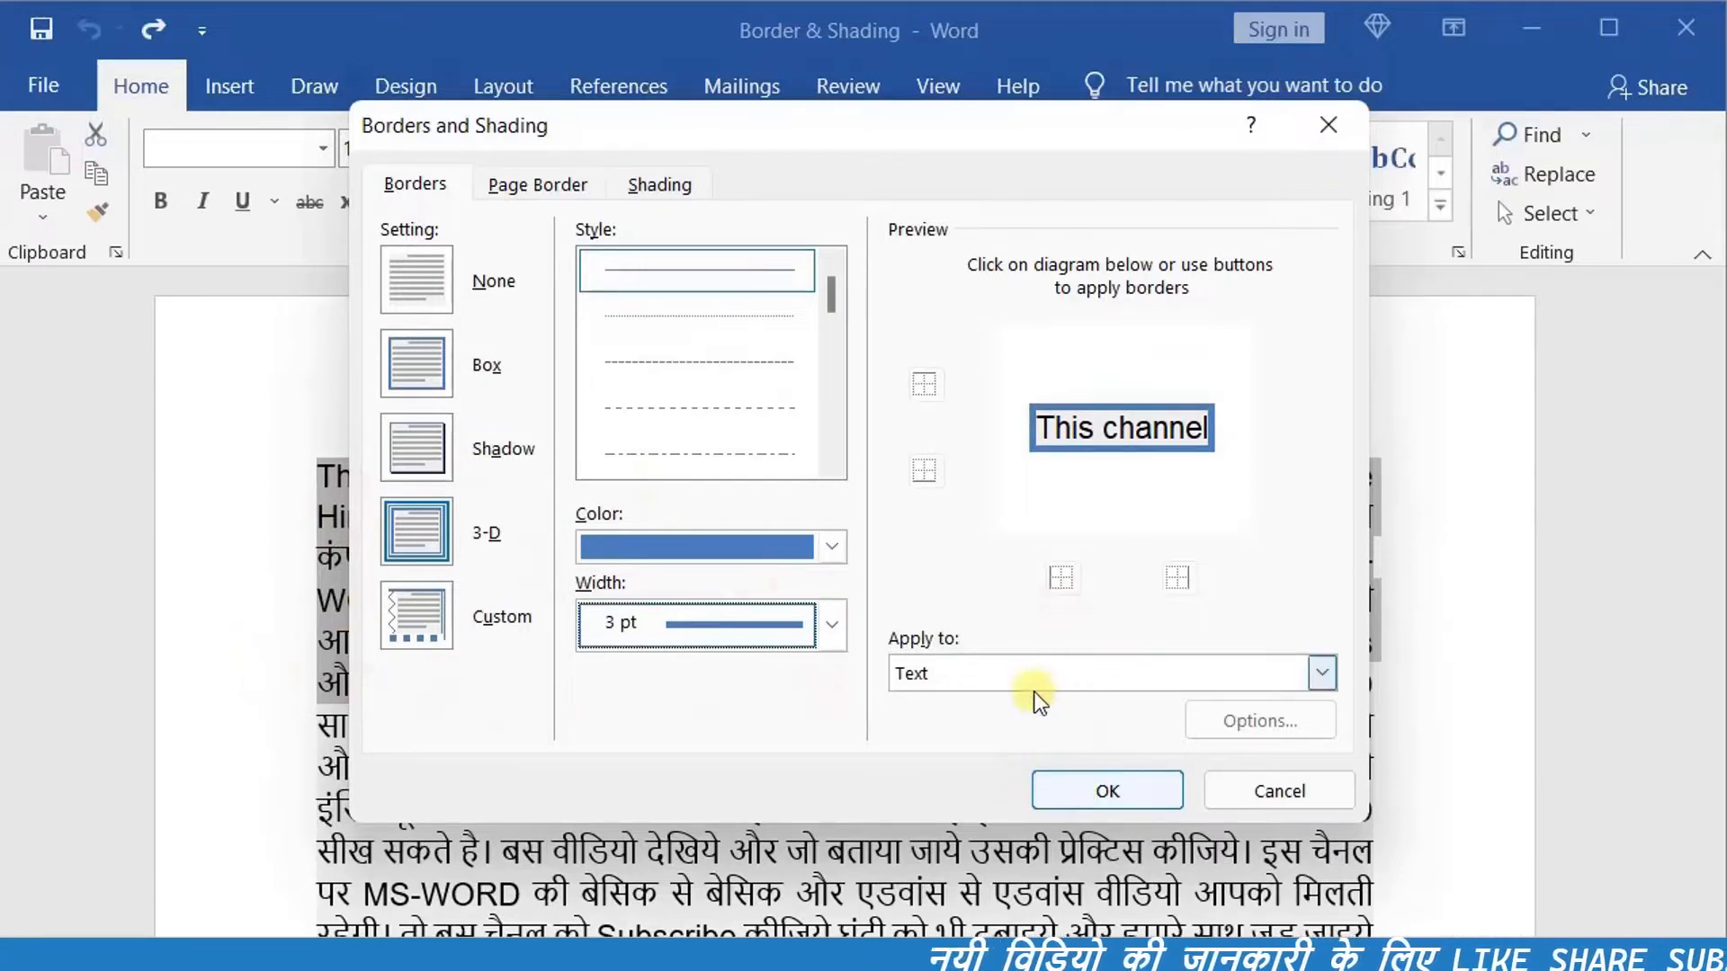
{"action": "left_click", "coordinate": [1333, 674]}
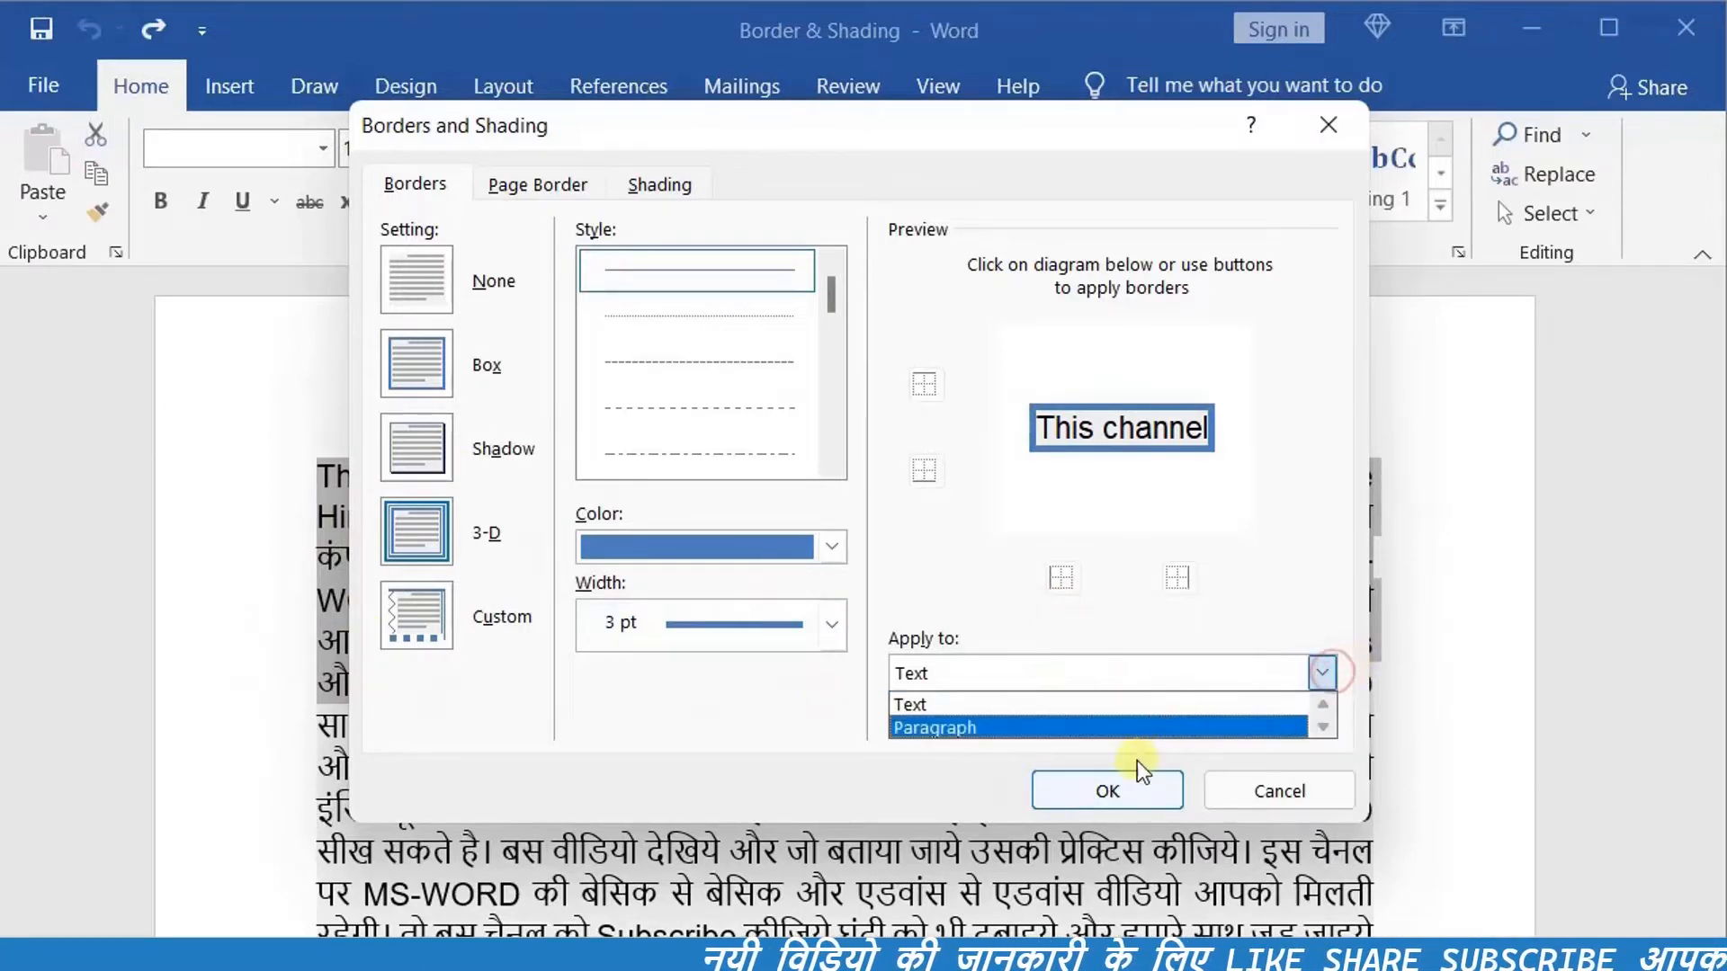
{"action": "left_click", "coordinate": [1129, 784]}
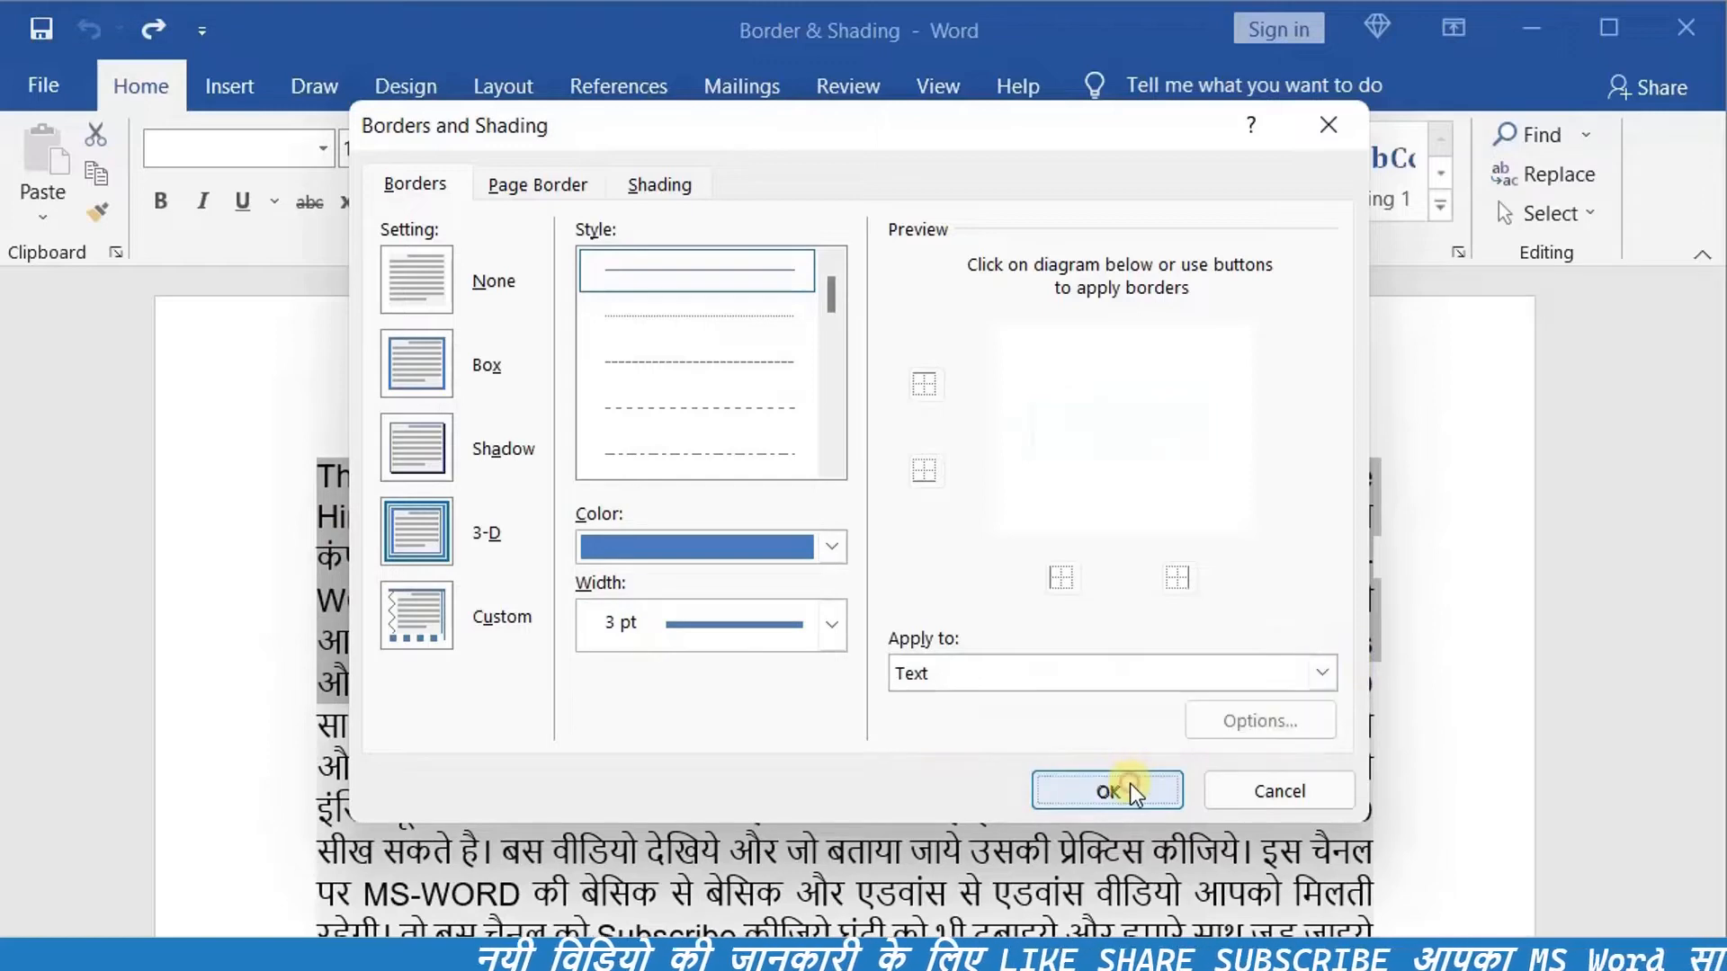
{"action": "left_click", "coordinate": [1130, 784]}
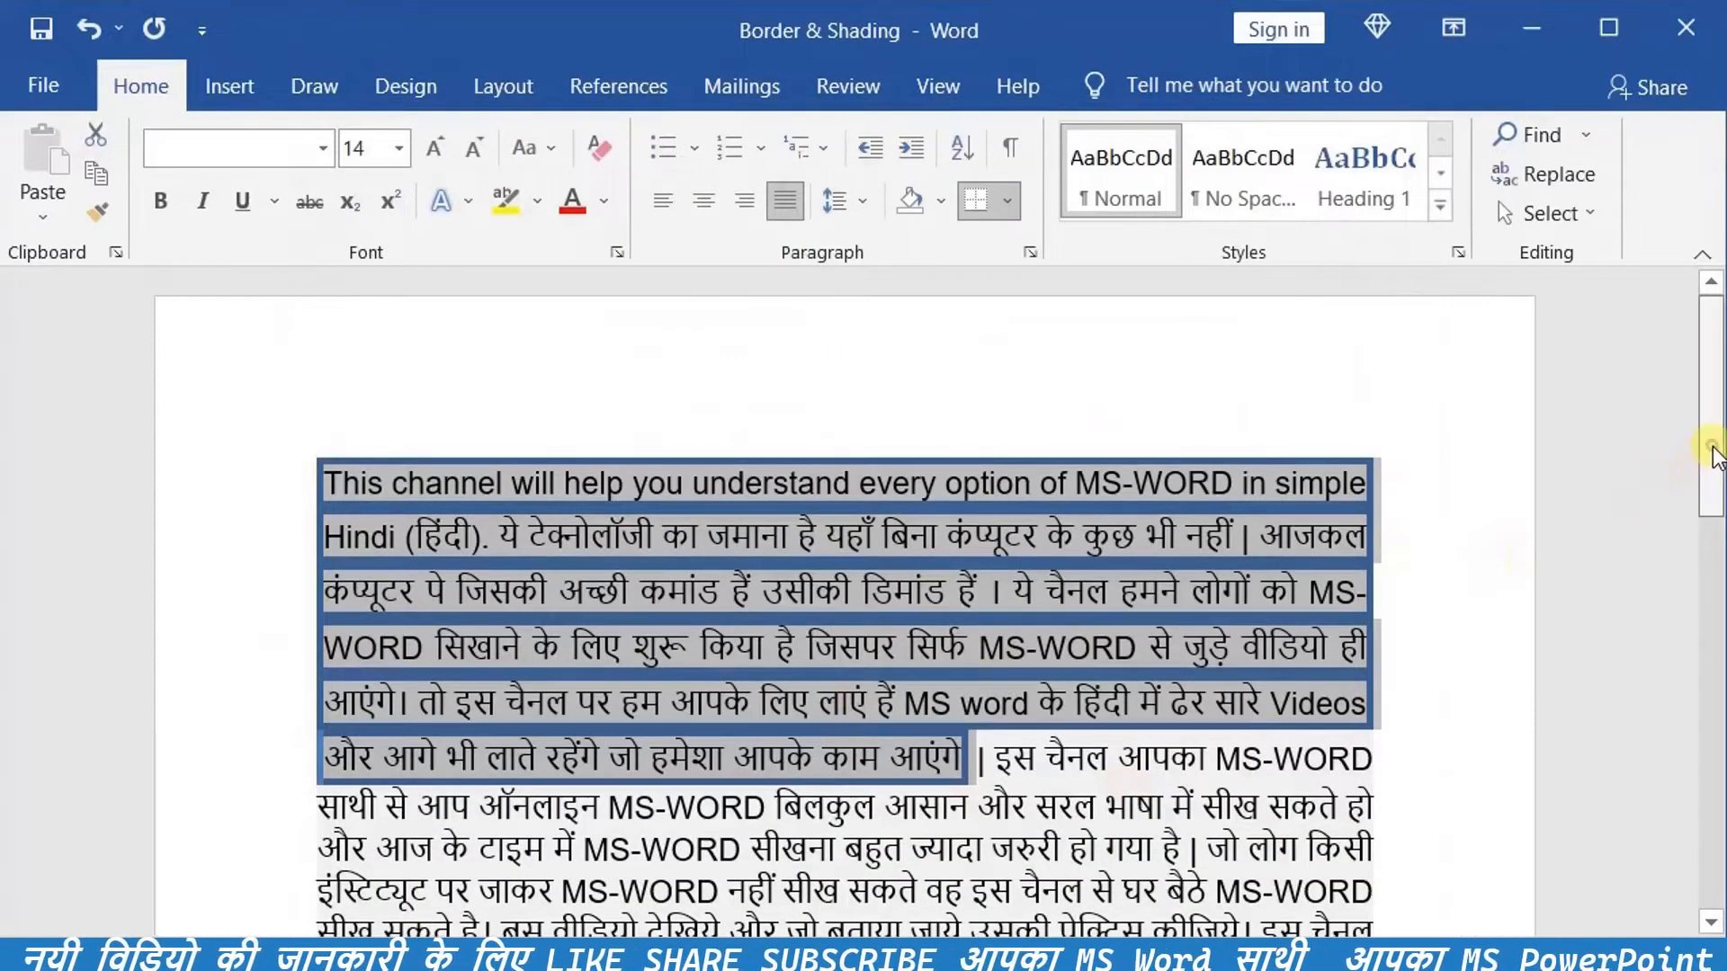
- Add the blue 3 pt box border around the whole paragraph containing the selected text
{"action": "scroll", "coordinate": [1714, 454], "scroll_direction": "down", "scroll_amount": 2}
{"action": "scroll", "coordinate": [1713, 454], "scroll_direction": "up", "scroll_amount": 2}
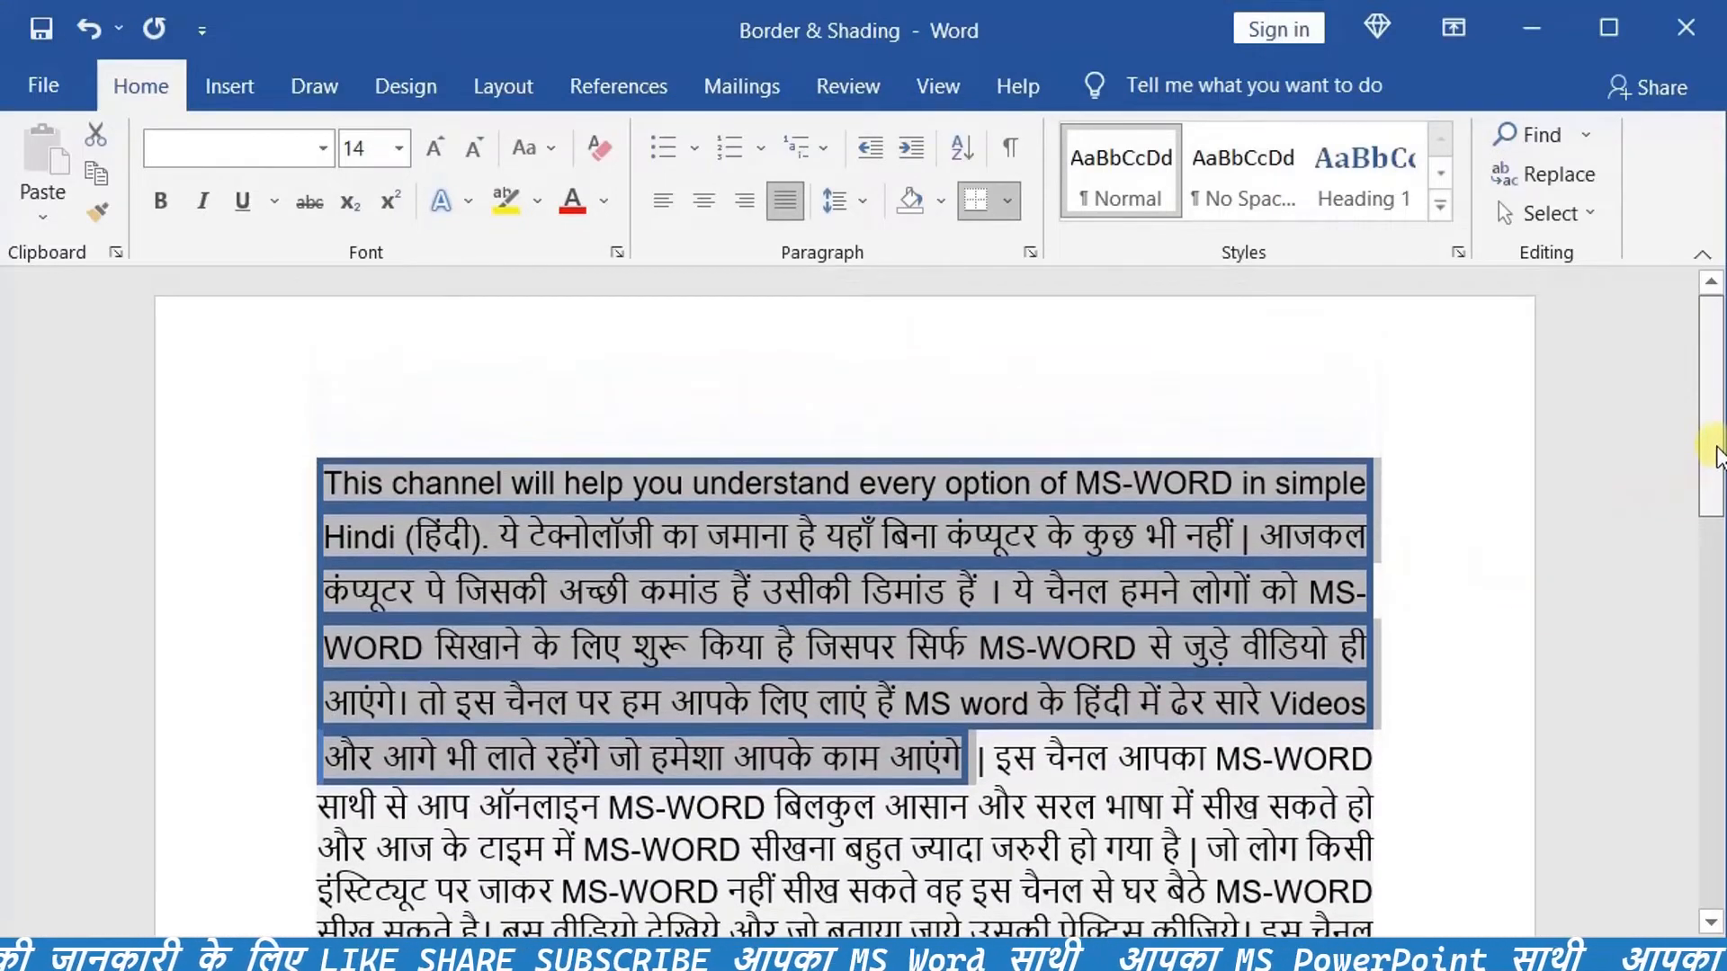
{"action": "left_click", "coordinate": [1009, 199]}
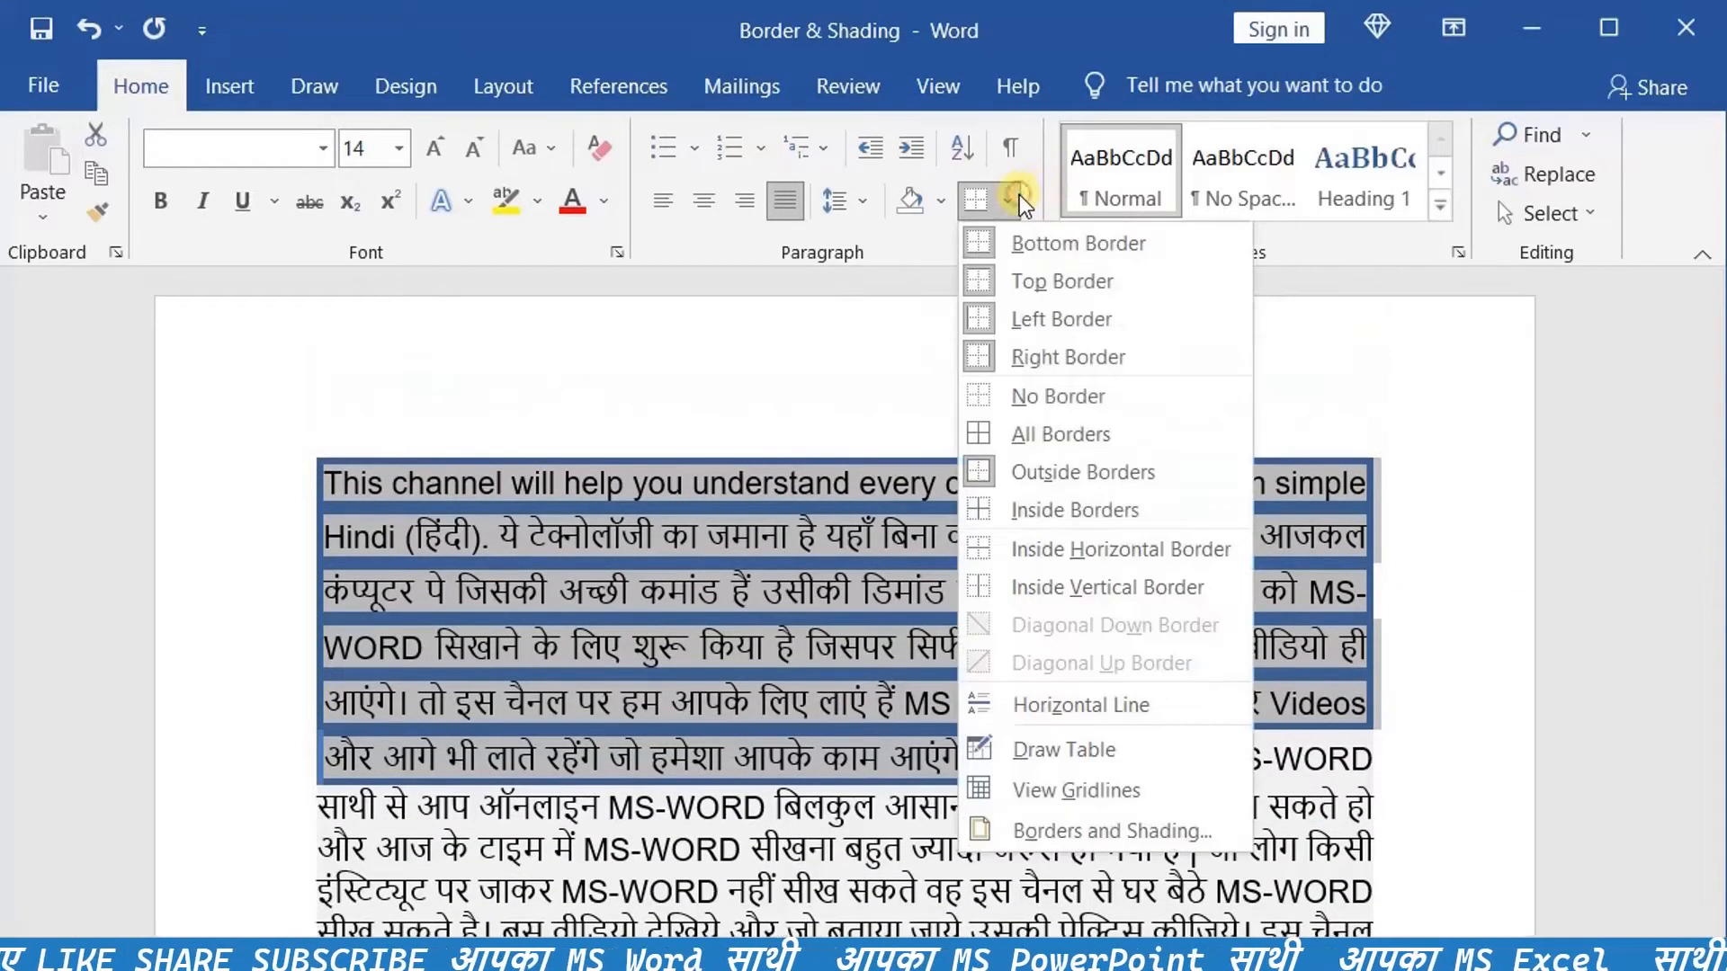
{"action": "left_click", "coordinate": [998, 831]}
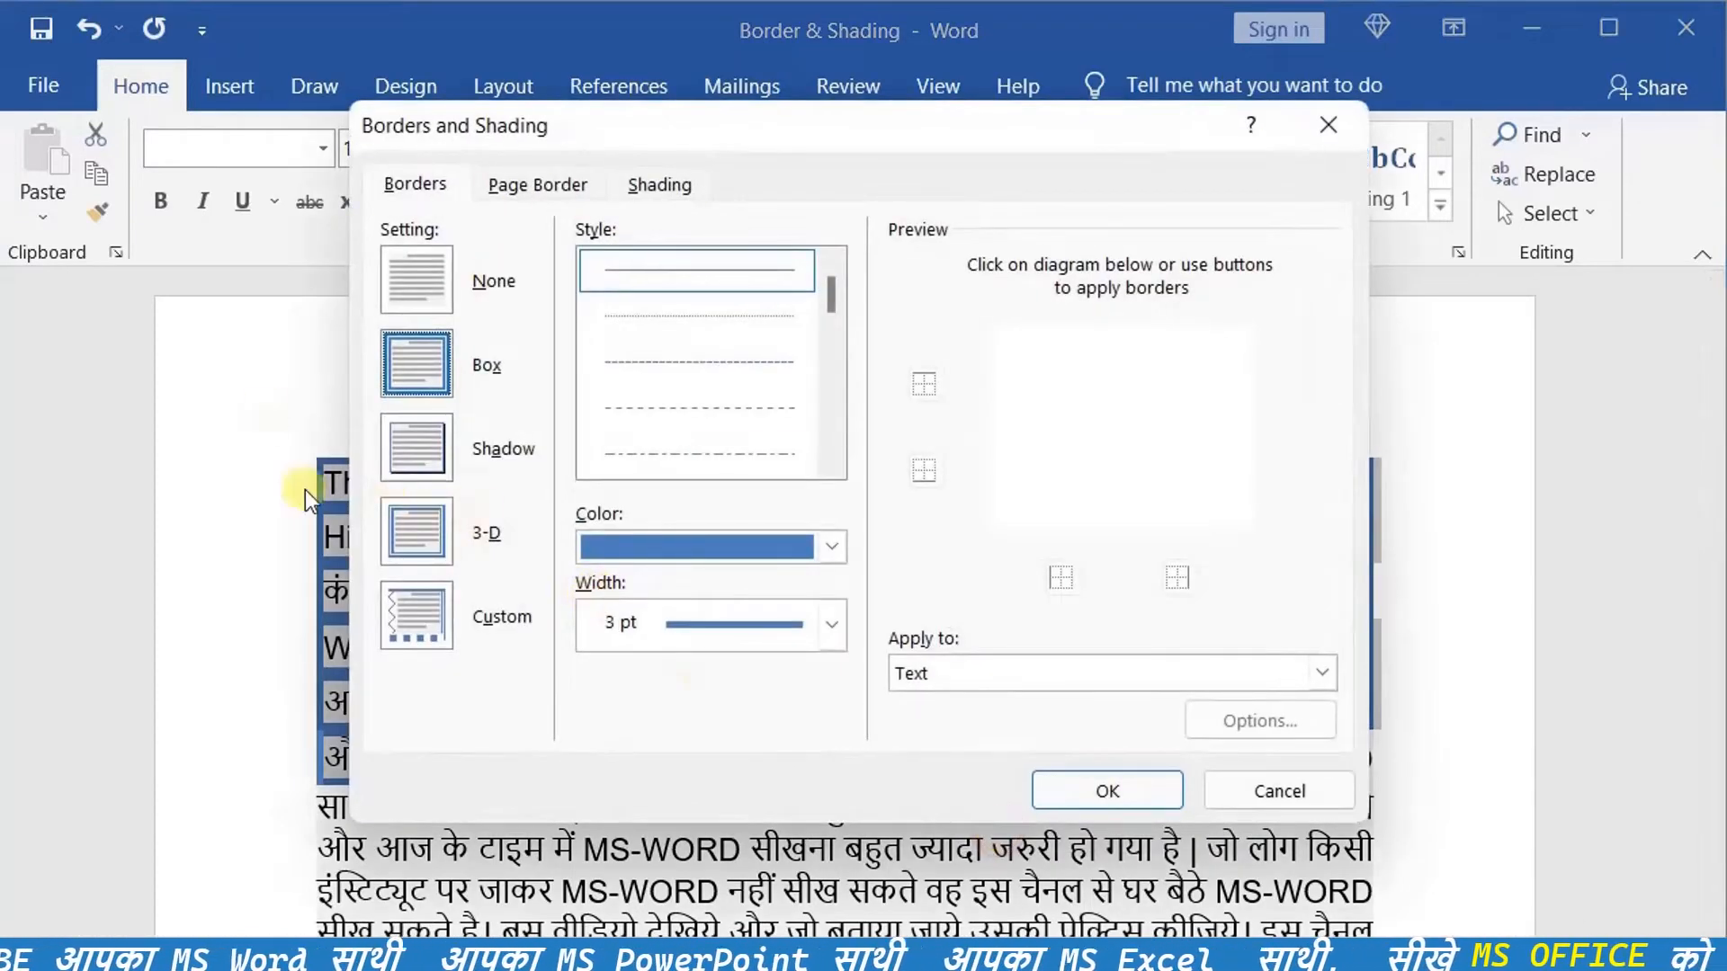
{"action": "left_click", "coordinate": [1329, 671]}
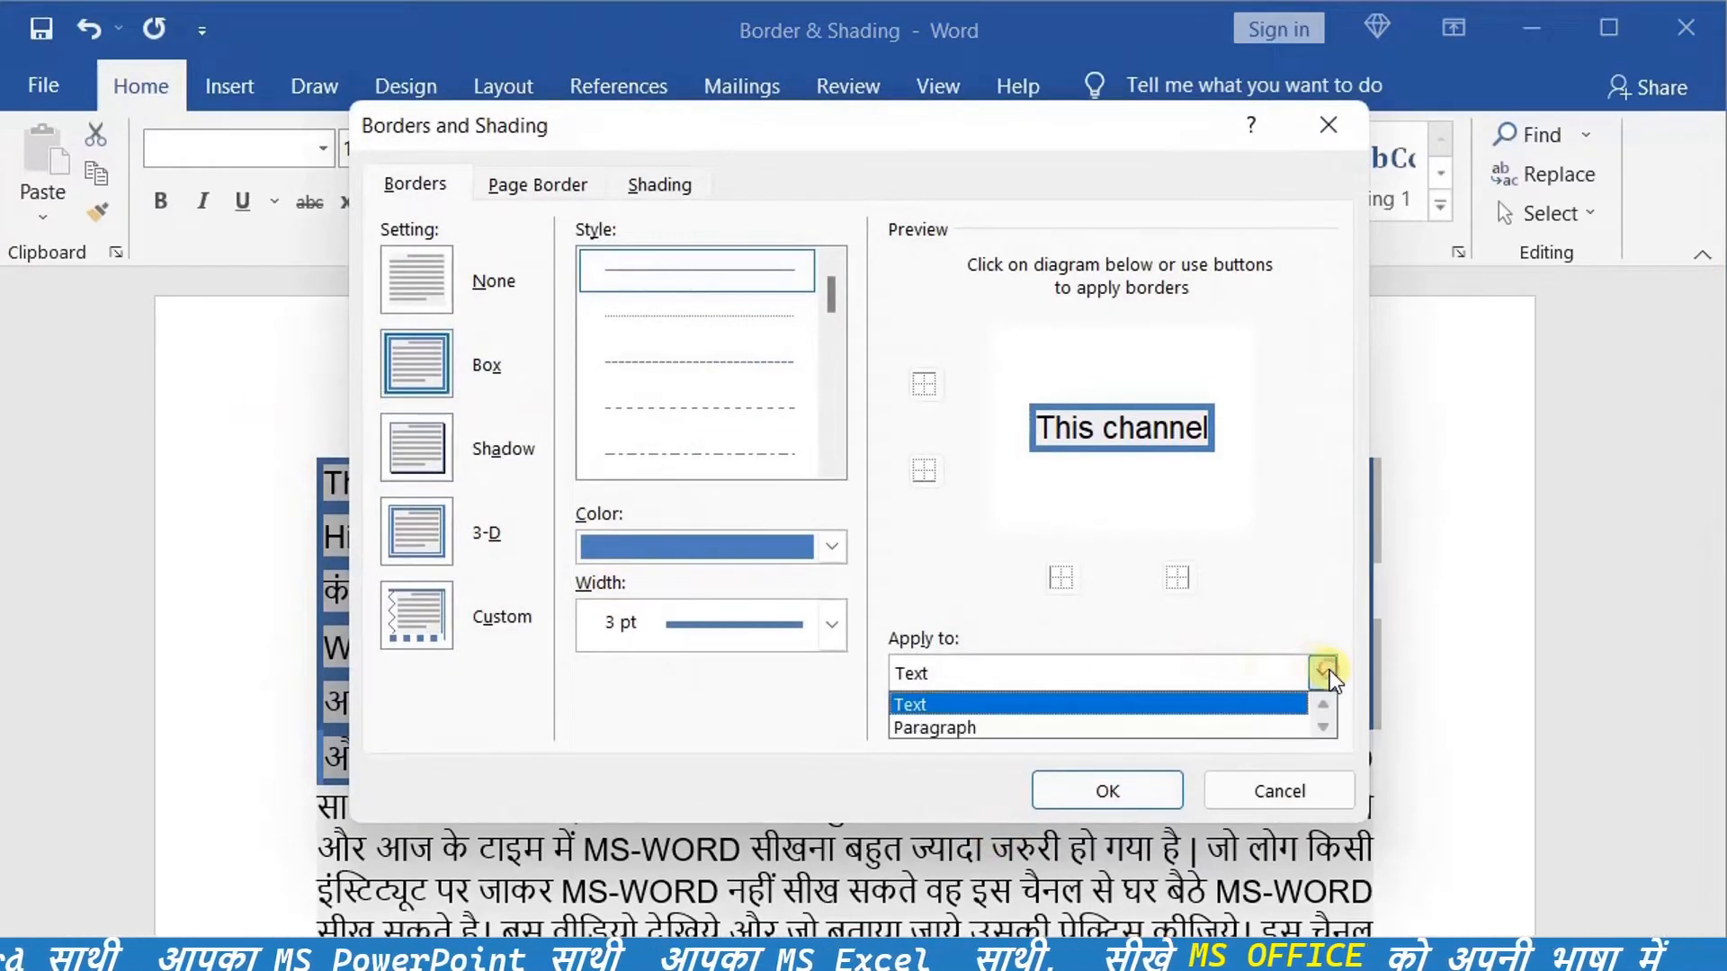
{"action": "left_click", "coordinate": [1261, 724]}
{"action": "left_click", "coordinate": [1140, 788]}
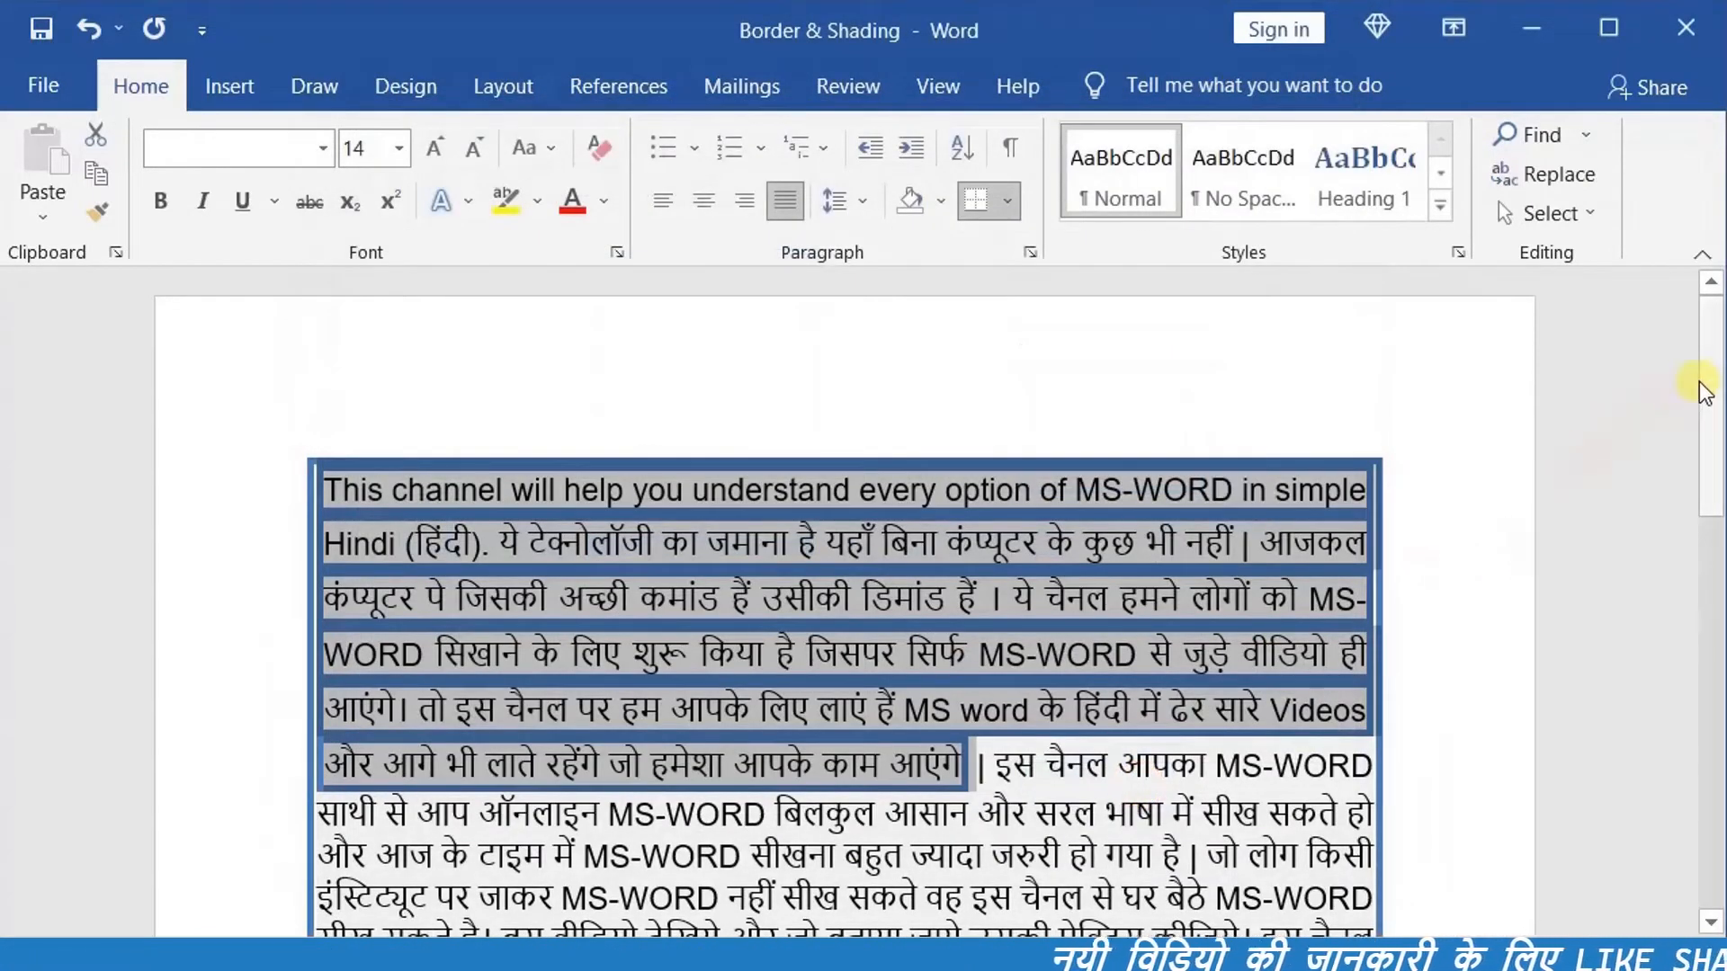
{"action": "left_click_drag", "start_coordinate": [1701, 378], "coordinate": [1699, 486]}
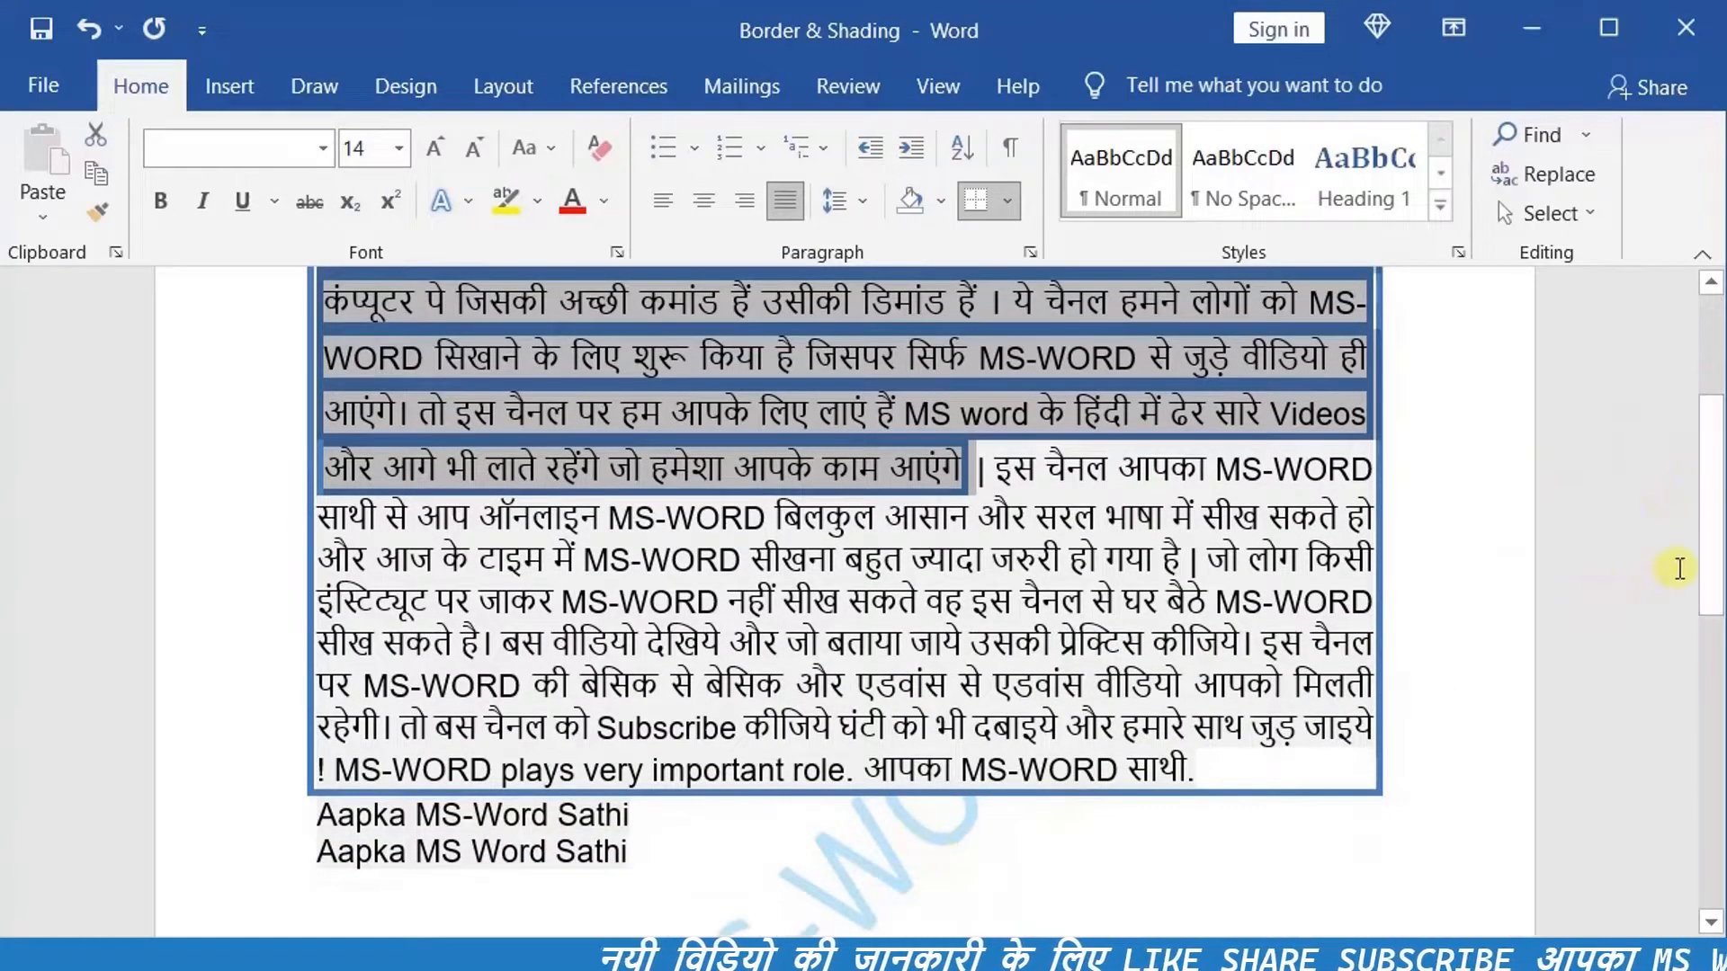
{"action": "left_click_drag", "start_coordinate": [1706, 550], "coordinate": [1711, 427]}
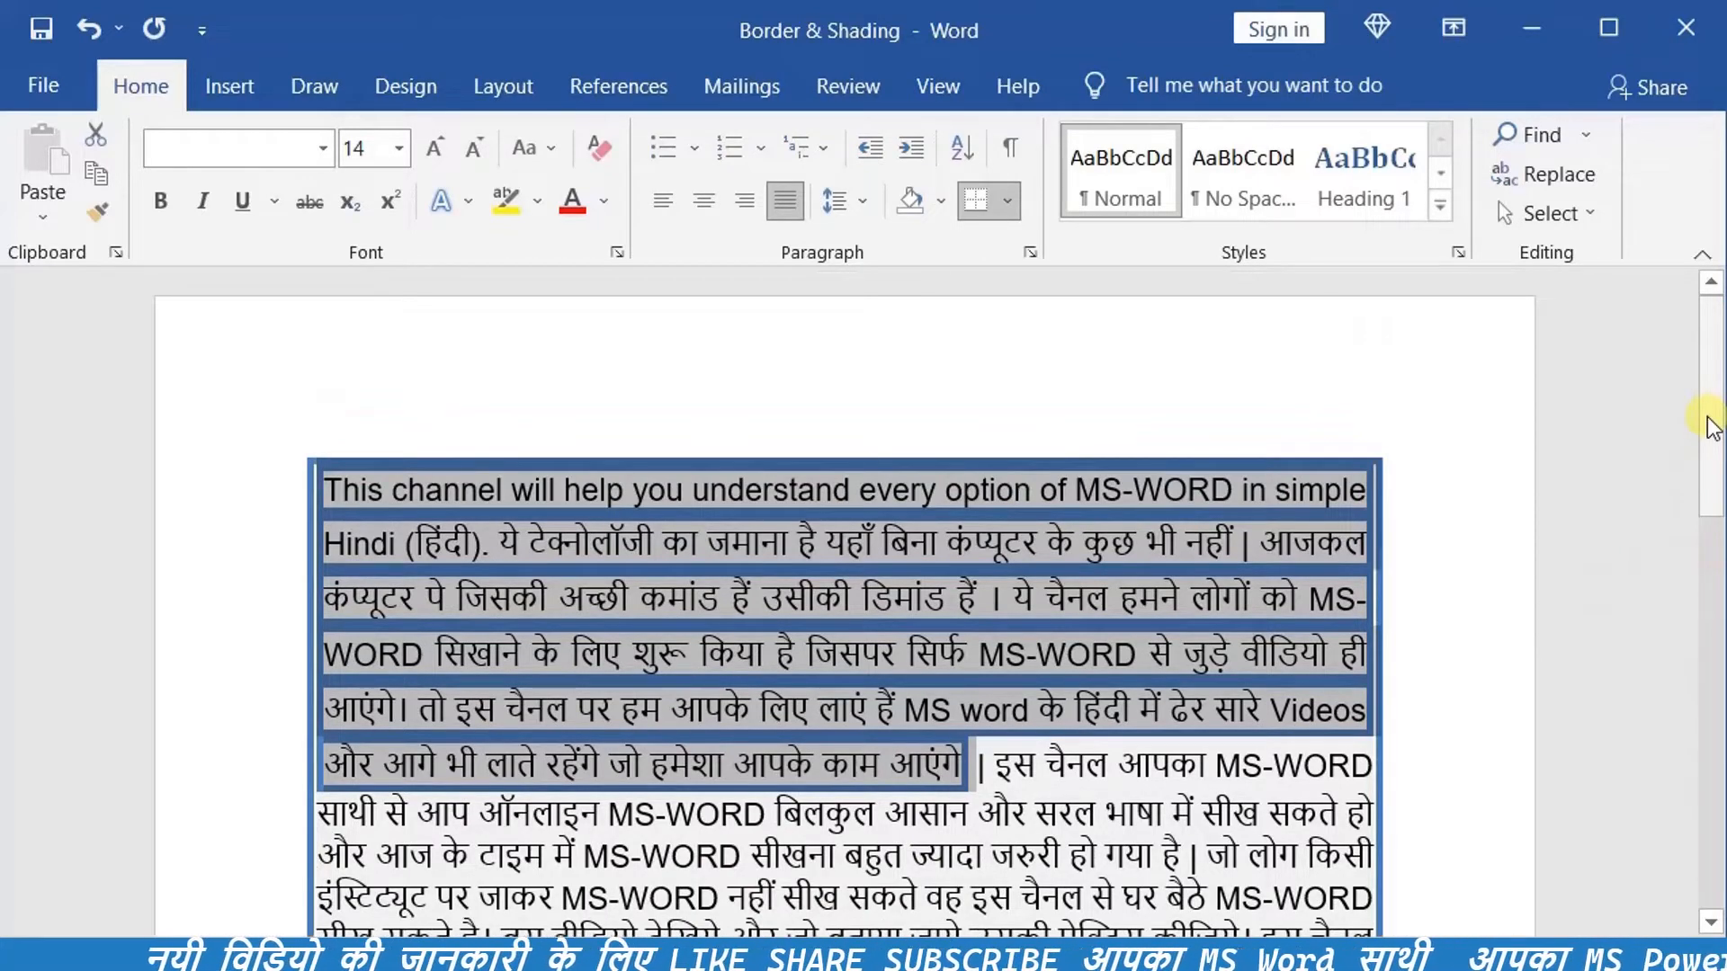
- Undo both the paragraph border and the text border
{"action": "key", "text": "ctrl+z"}
{"action": "key", "text": "ctrl+z"}
{"action": "key", "text": "ctrl+z"}
{"action": "key", "text": "ctrl+z"}
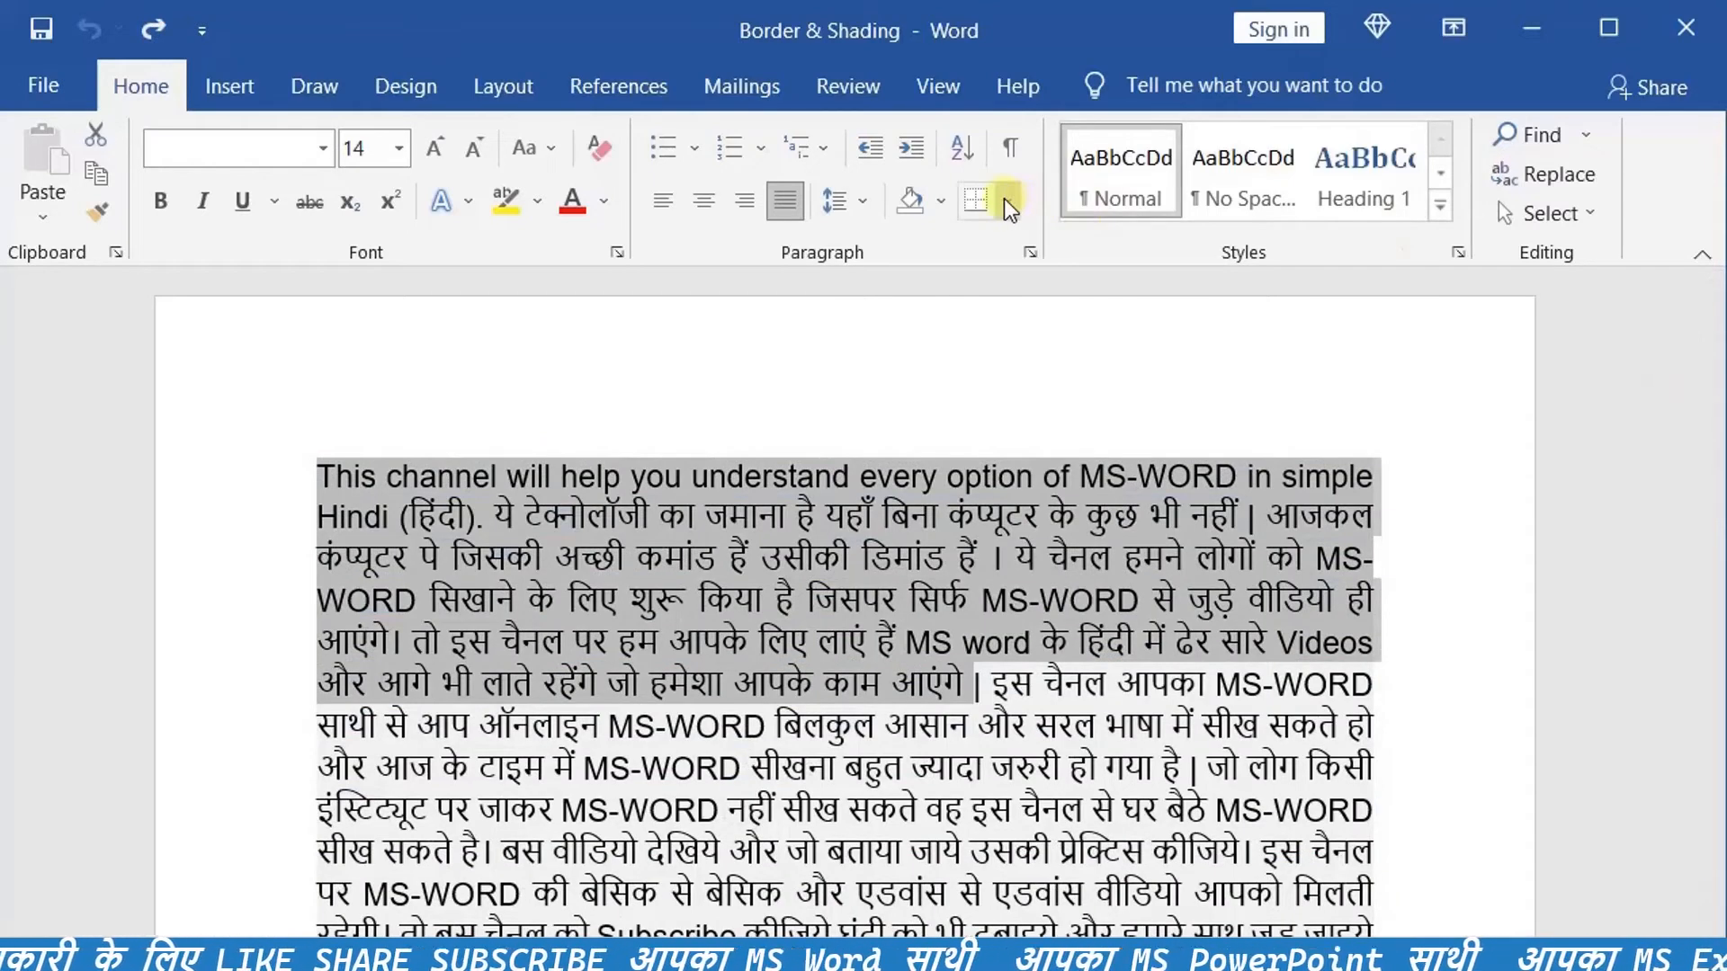
- Choose a light blue shading fill for the selected text in Borders and Shading
{"action": "left_click", "coordinate": [1004, 198]}
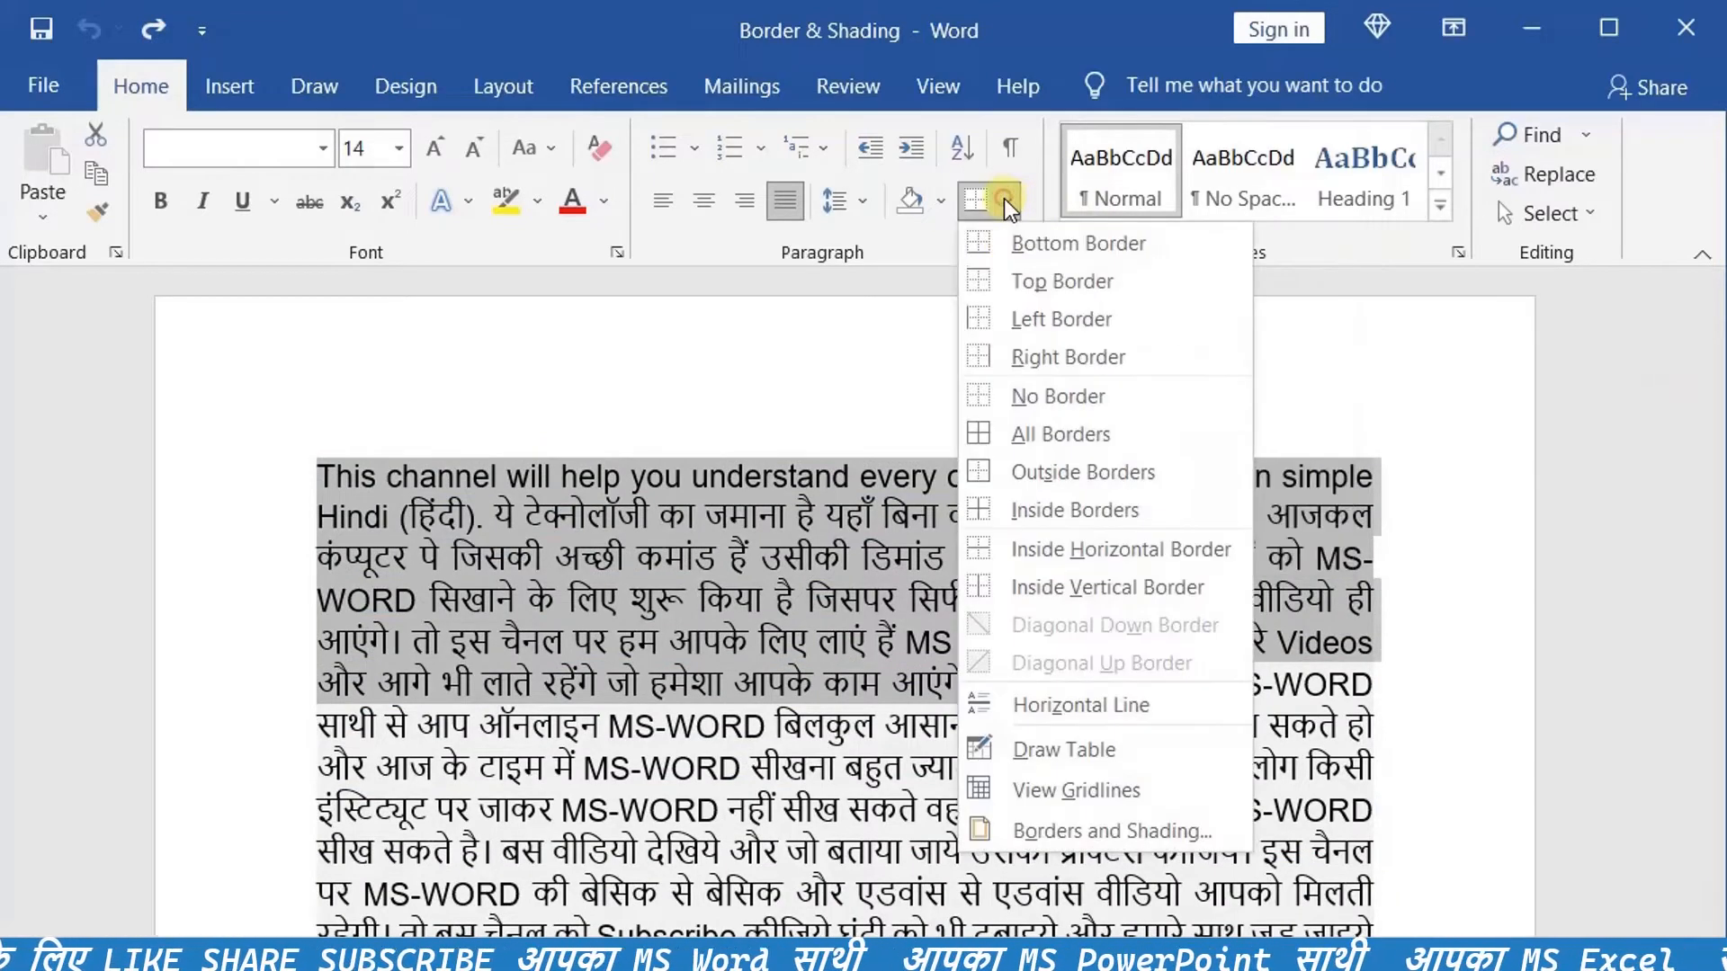
{"action": "left_click", "coordinate": [1011, 824]}
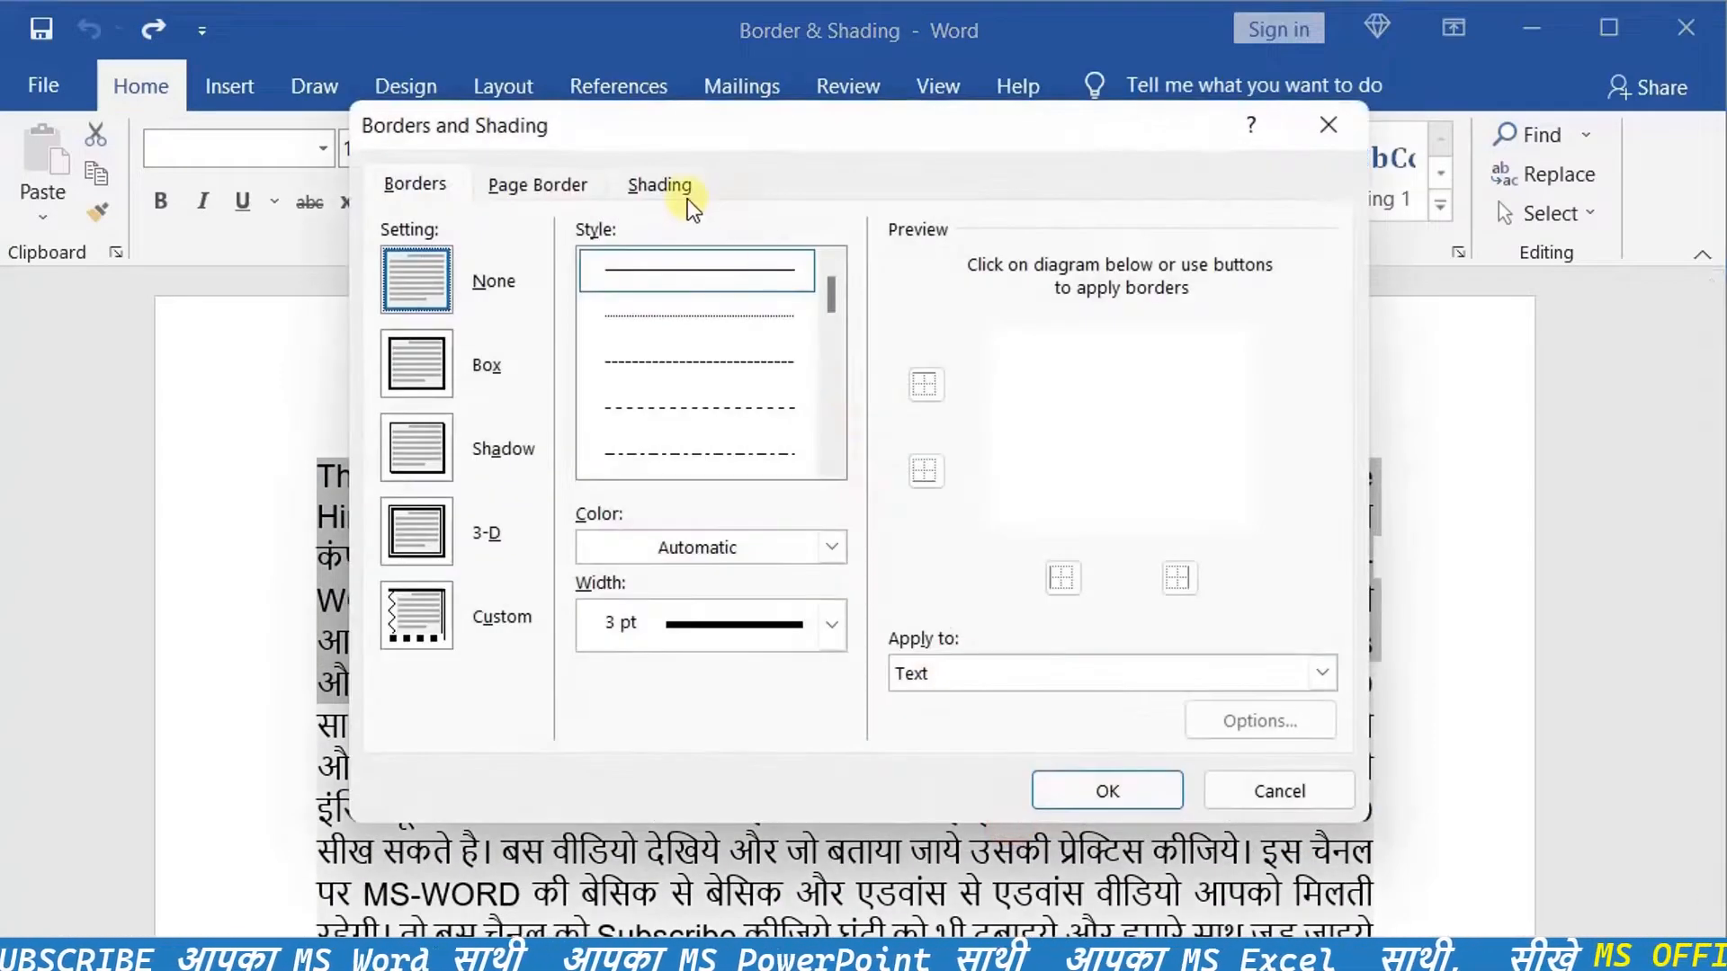
{"action": "left_click", "coordinate": [676, 187]}
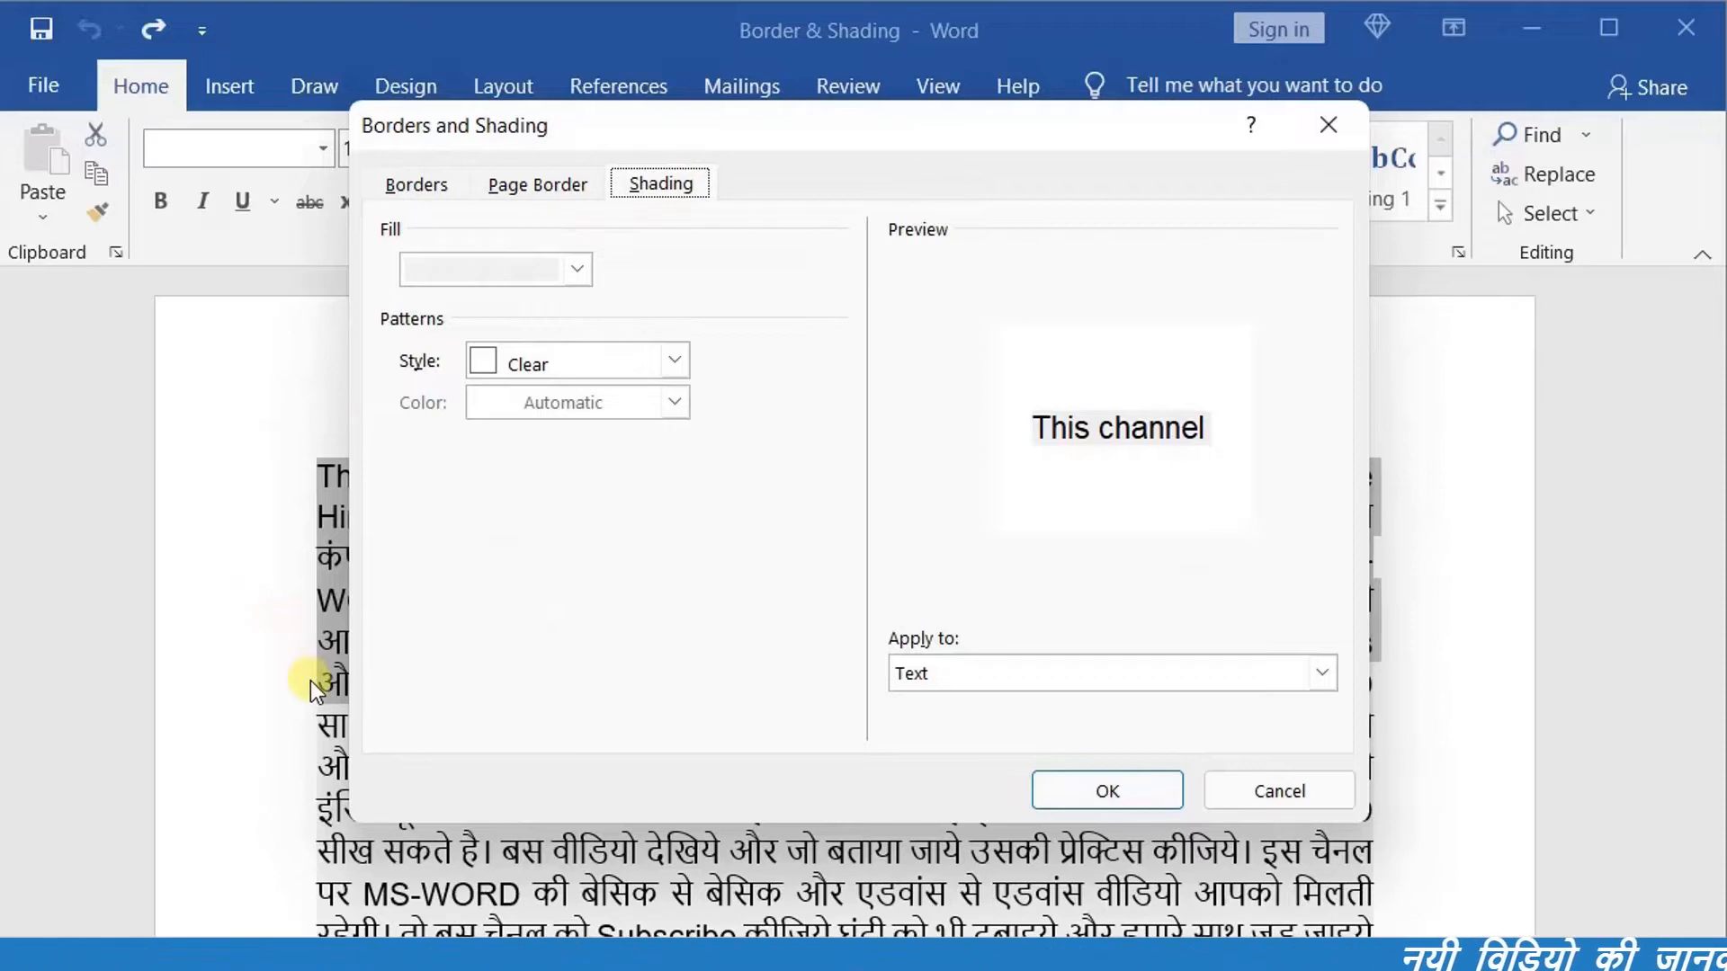
{"action": "left_click", "coordinate": [576, 270]}
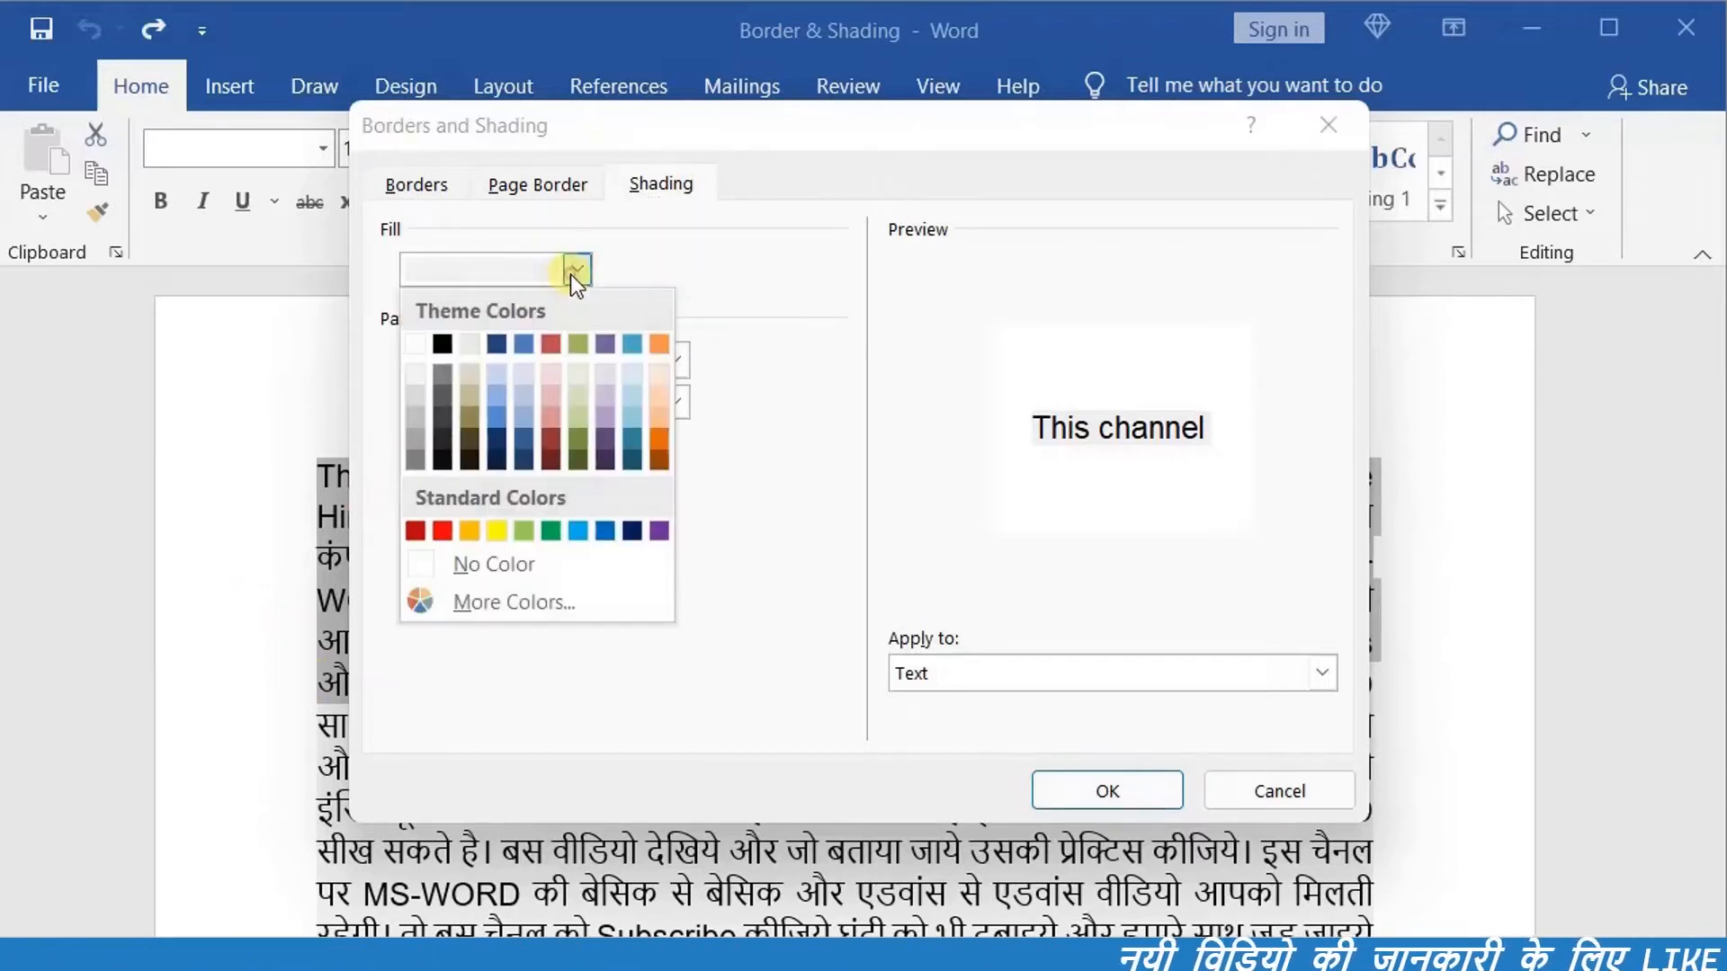
{"action": "left_click", "coordinate": [500, 401]}
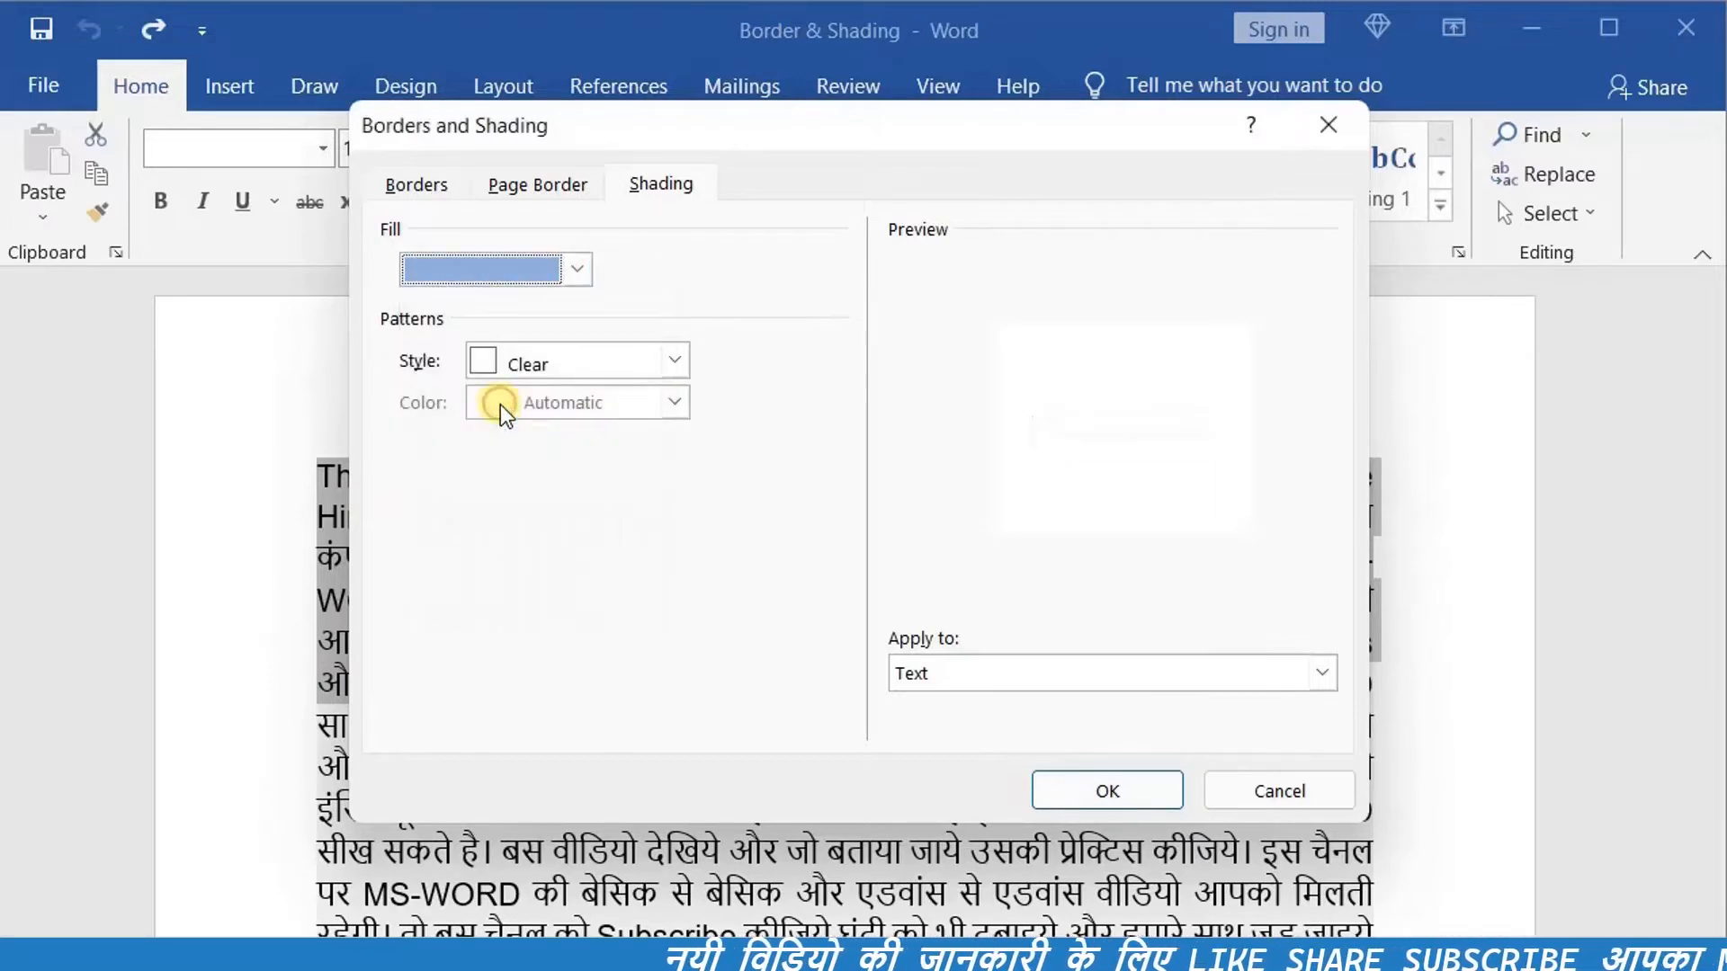
- Set the shading pattern to Dk Grid in light red, apply it to the text, and deselect the text
{"action": "left_click", "coordinate": [676, 364]}
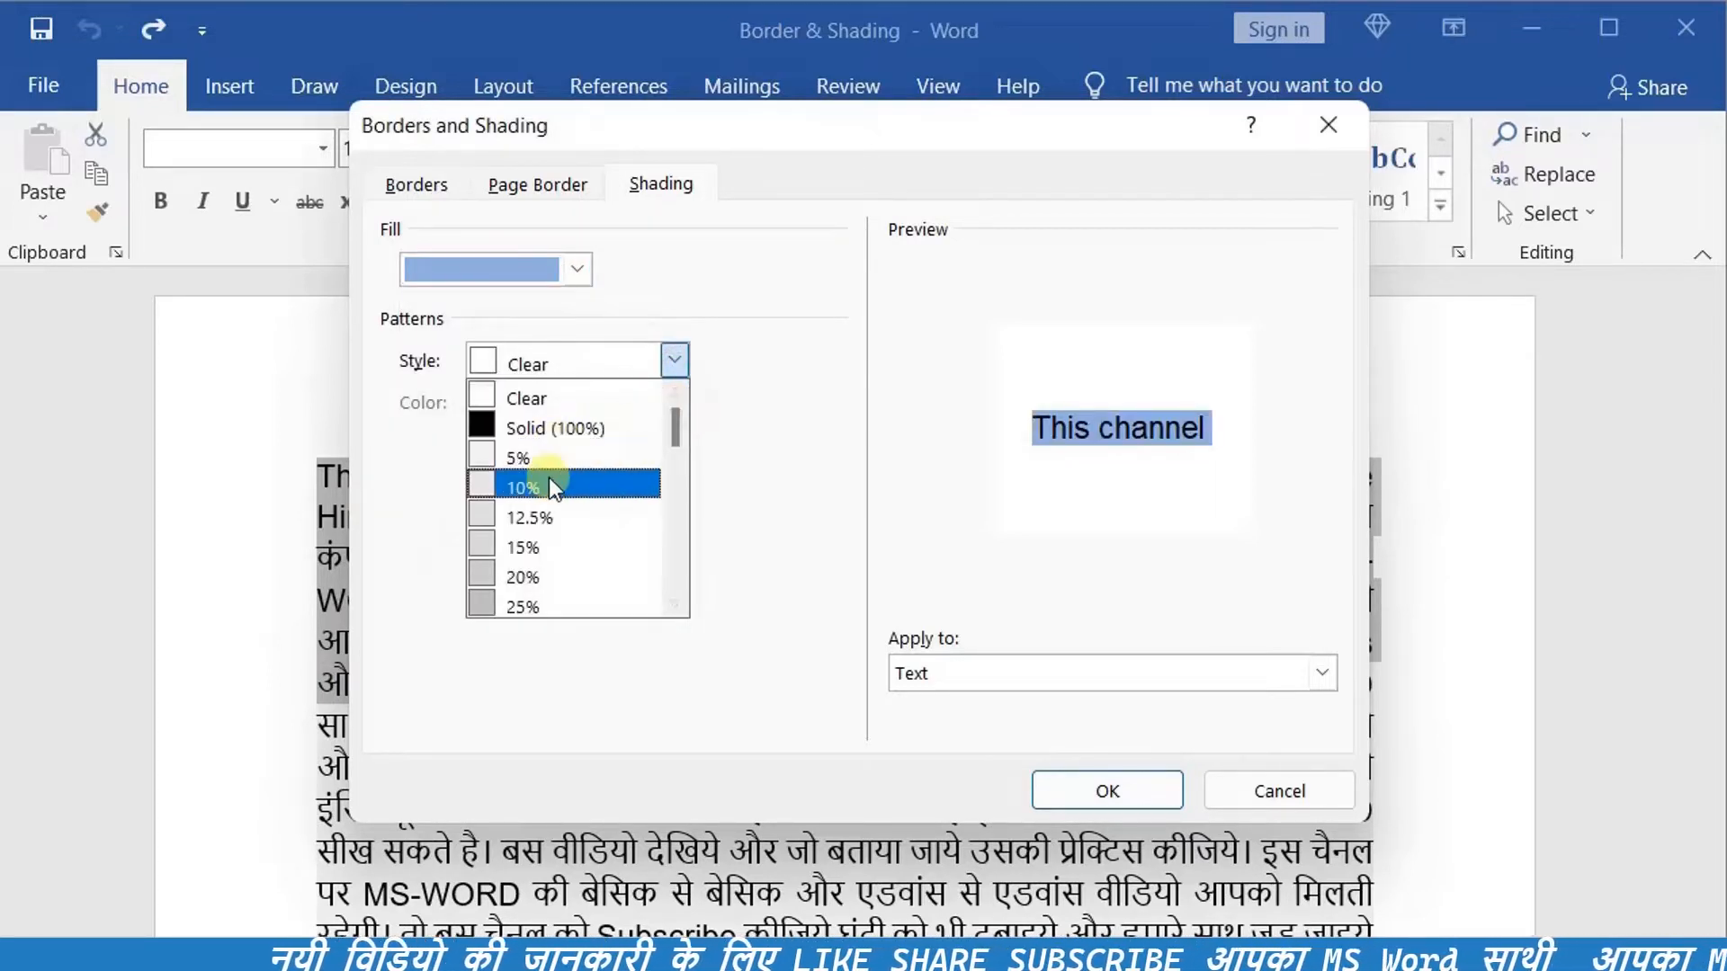
{"action": "left_click_drag", "start_coordinate": [678, 423], "coordinate": [679, 547]}
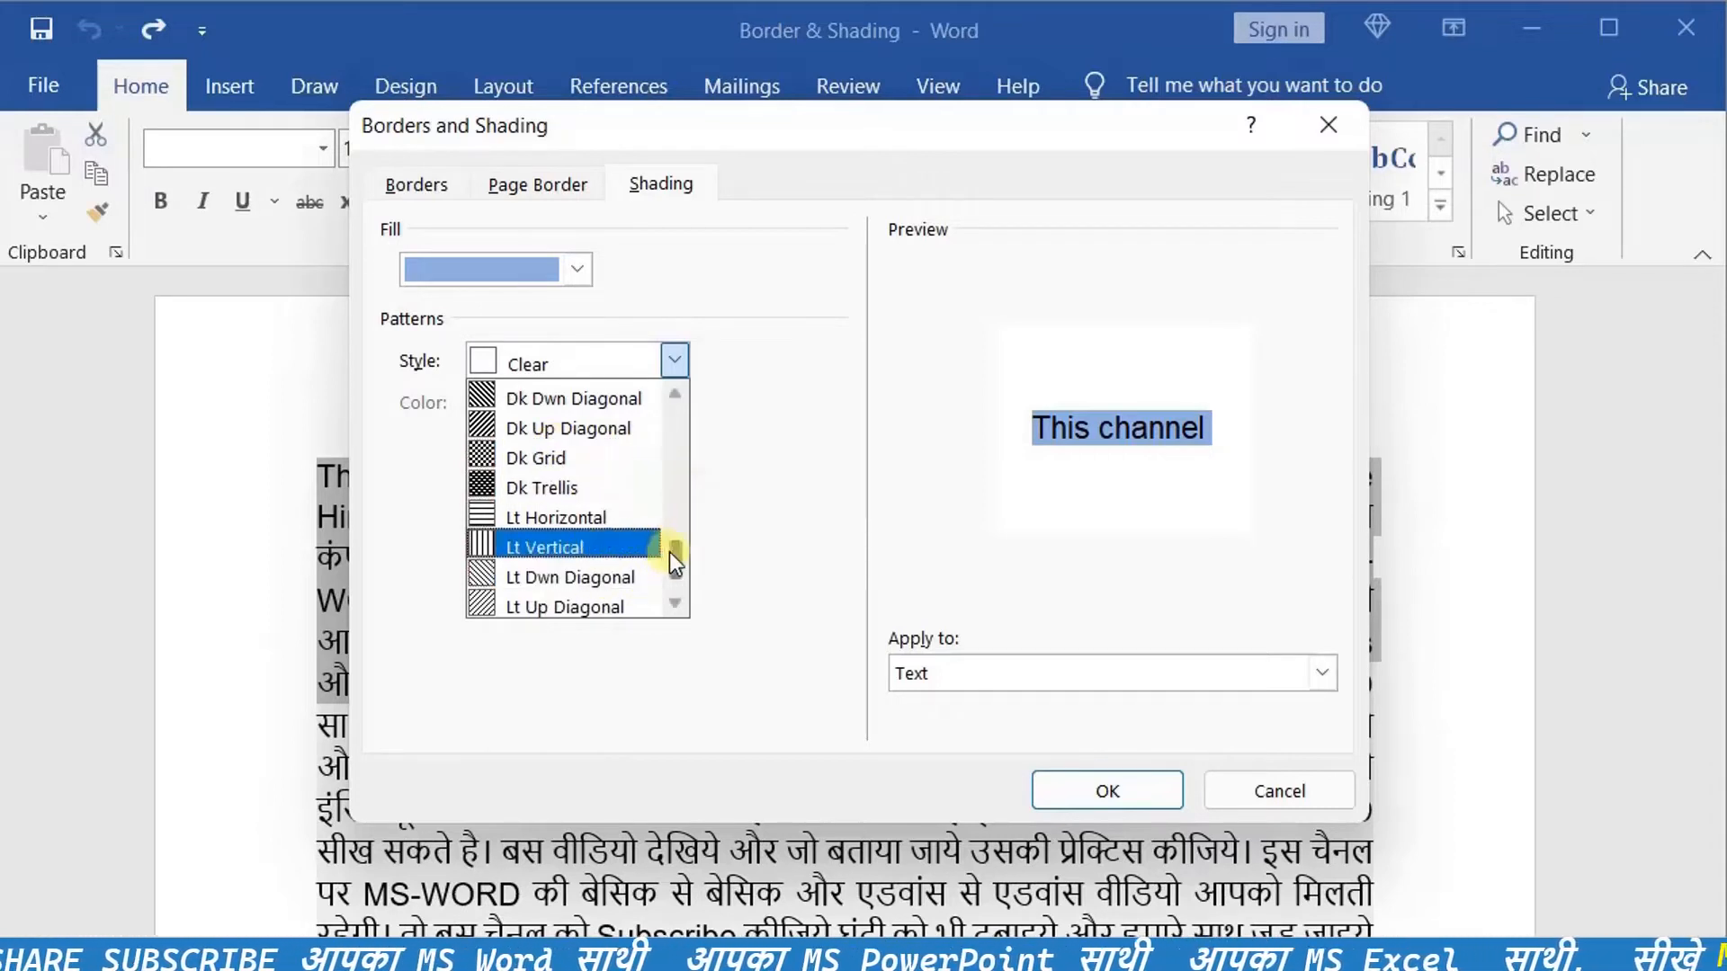
{"action": "left_click_drag", "start_coordinate": [672, 552], "coordinate": [673, 538]}
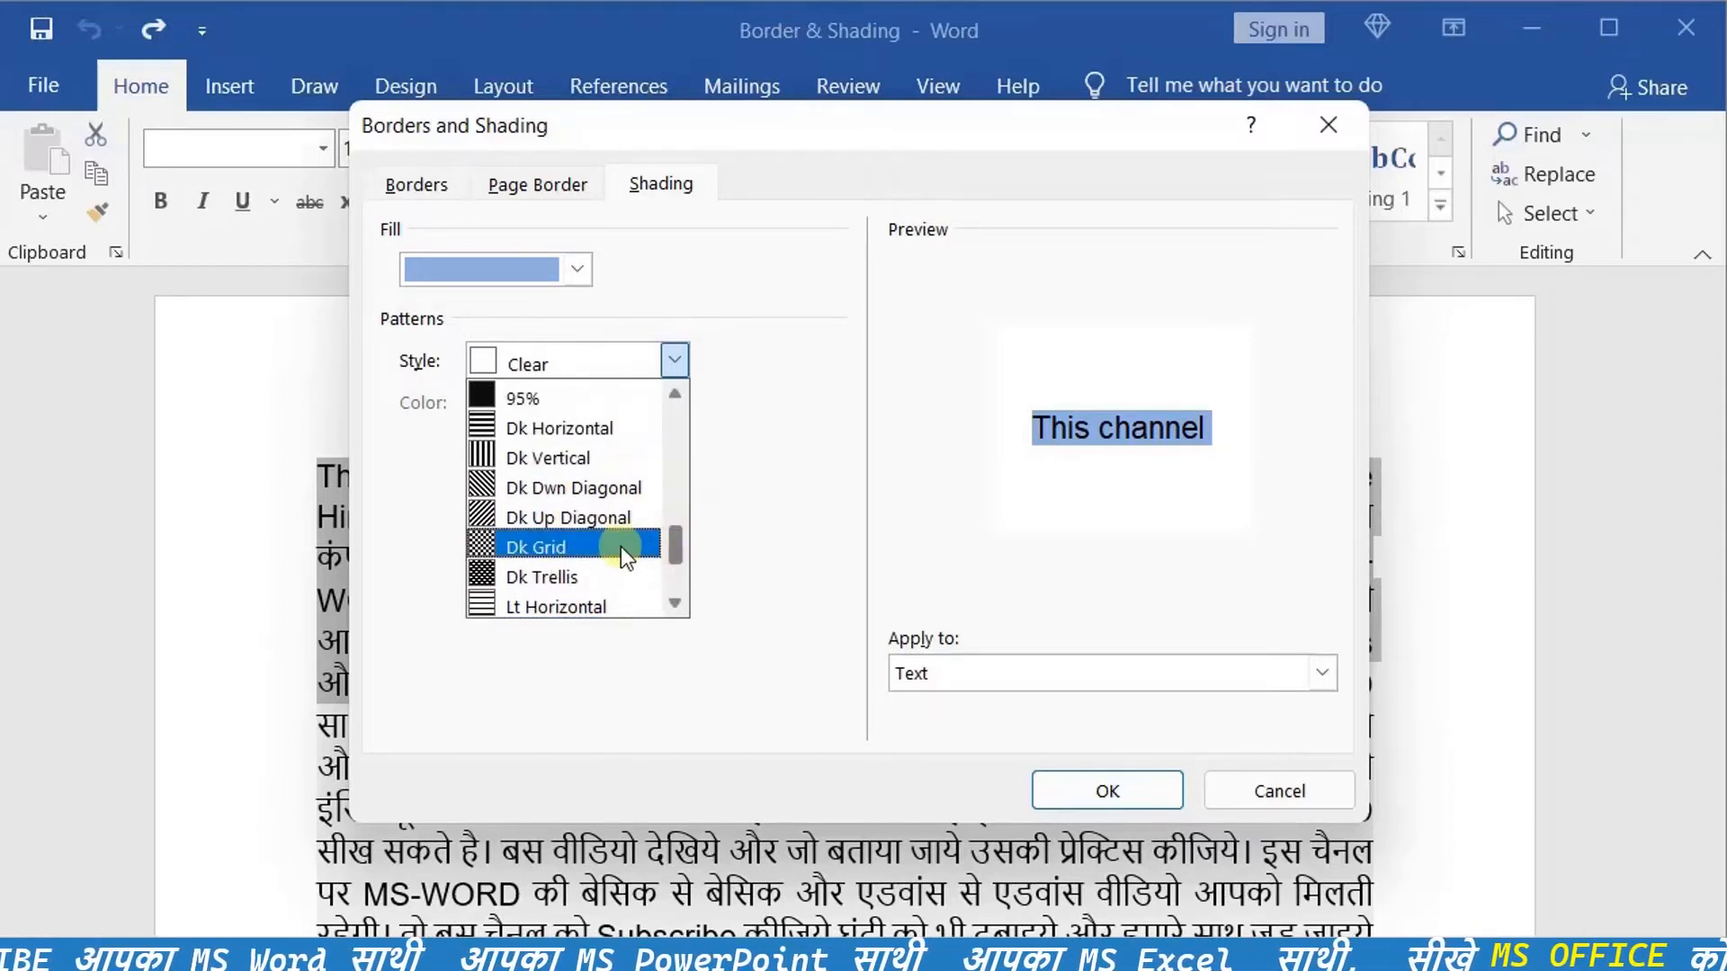
{"action": "left_click", "coordinate": [568, 547]}
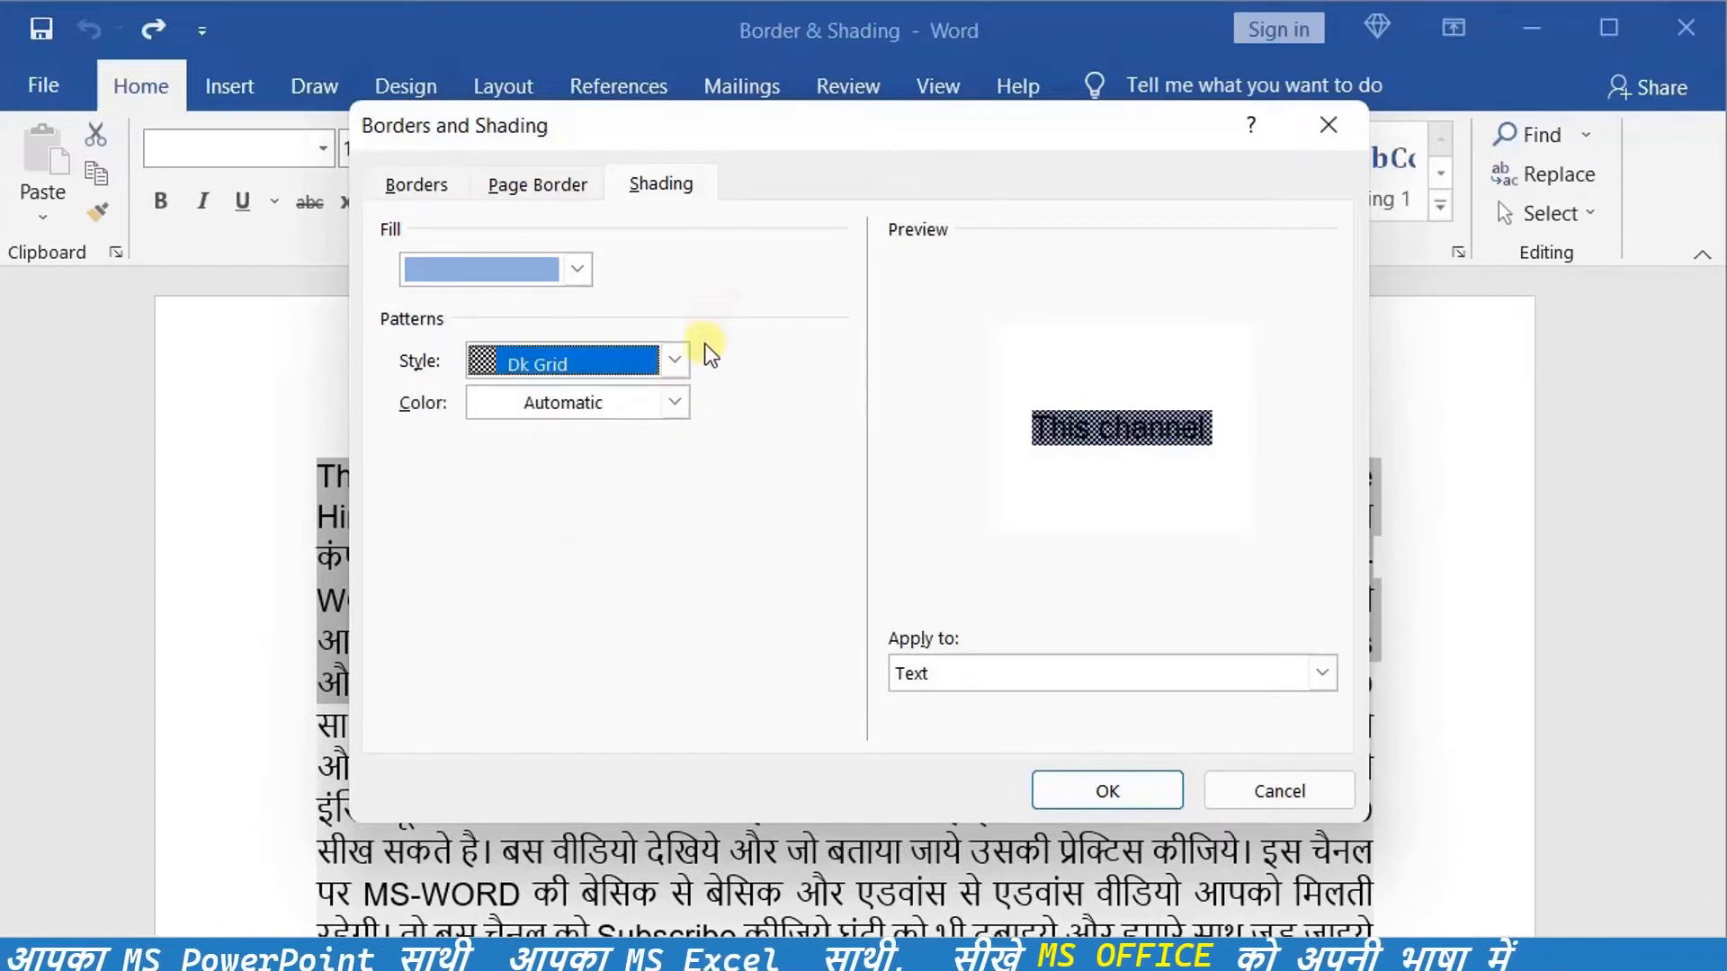
{"action": "left_click", "coordinate": [676, 401]}
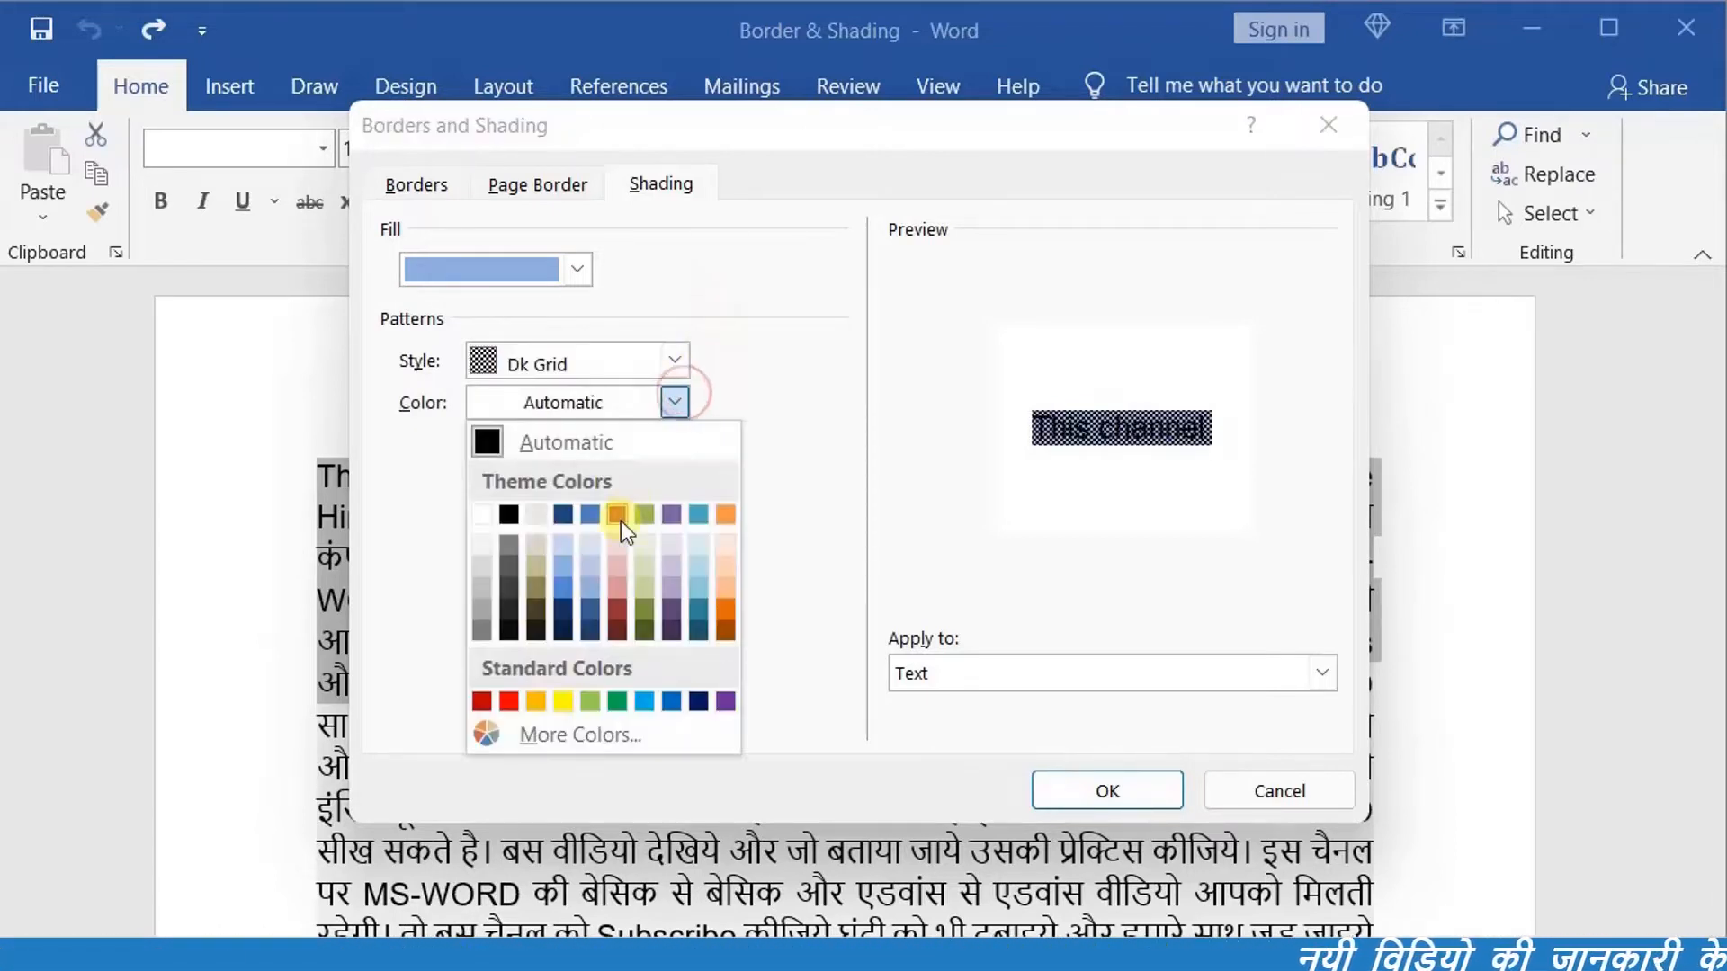
{"action": "left_click", "coordinate": [618, 572]}
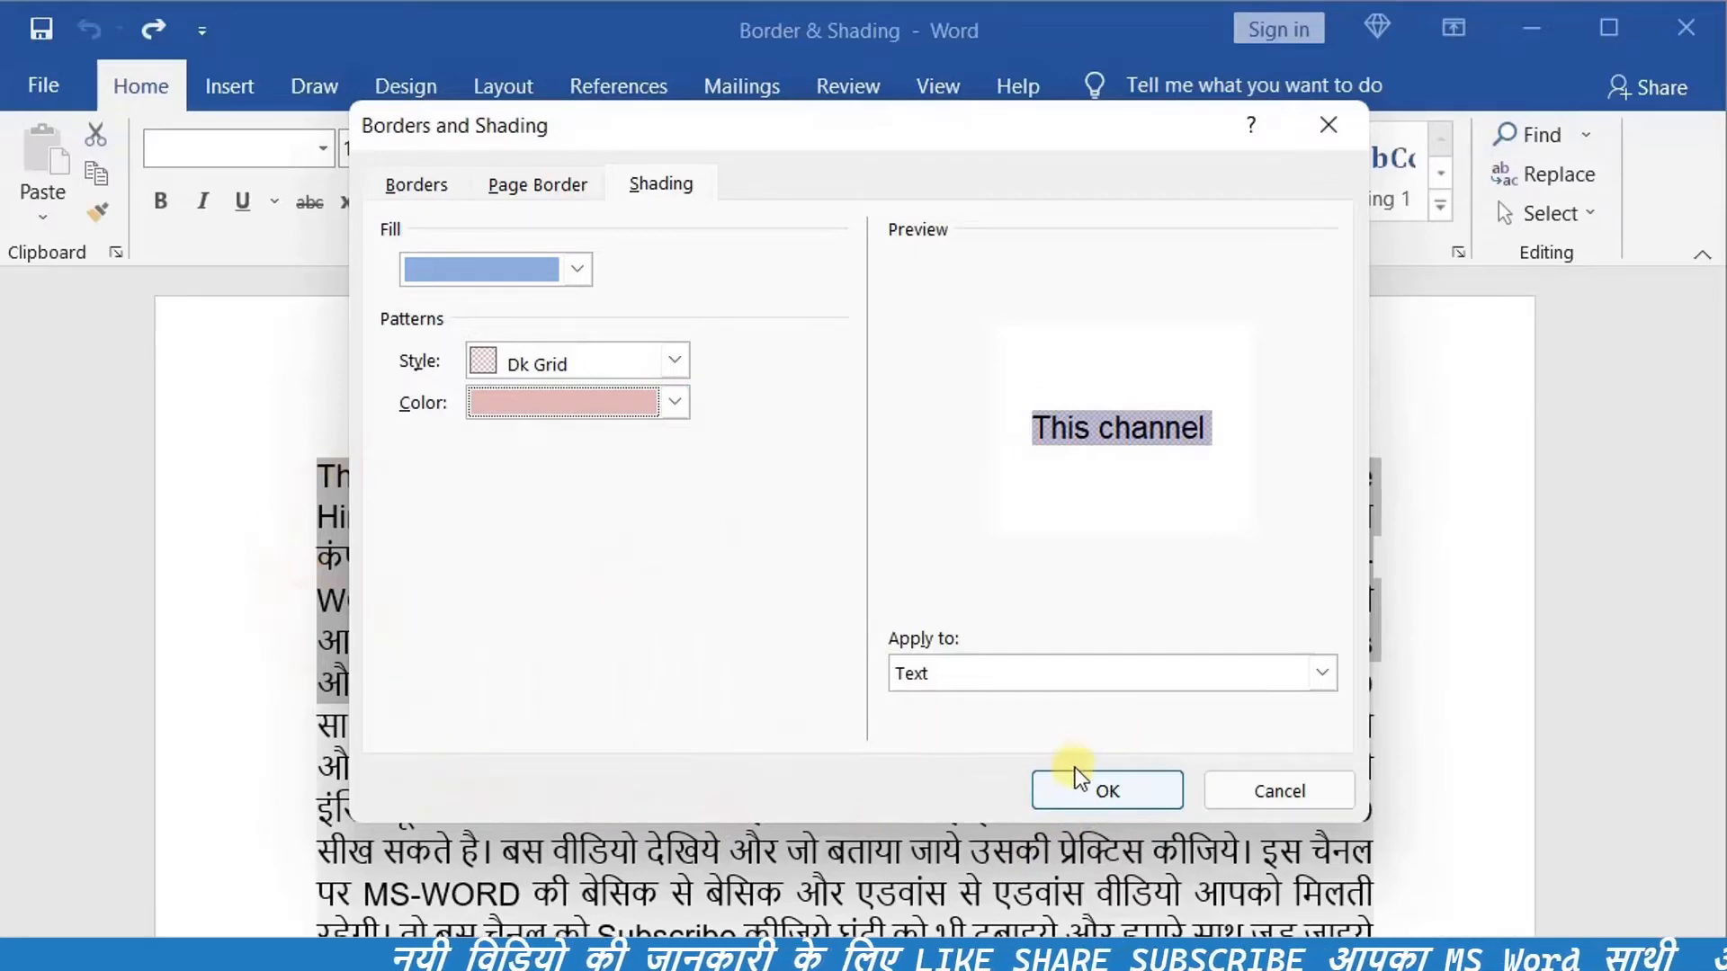
{"action": "left_click", "coordinate": [1091, 786]}
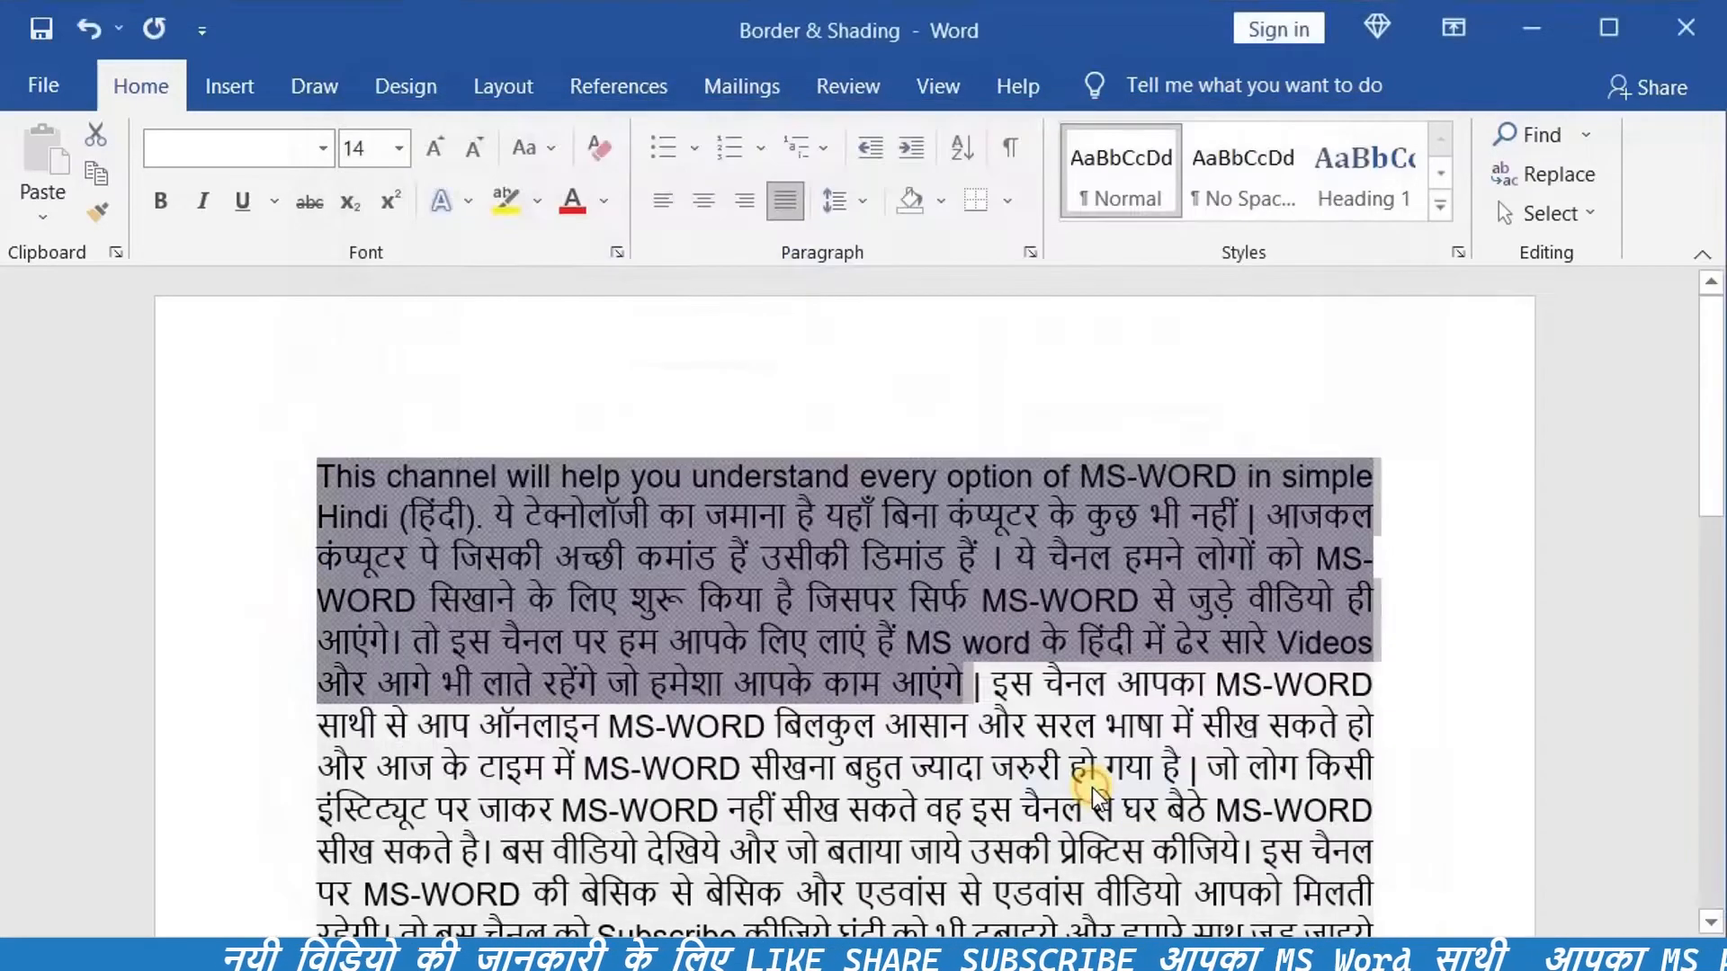
{"action": "left_click", "coordinate": [675, 712]}
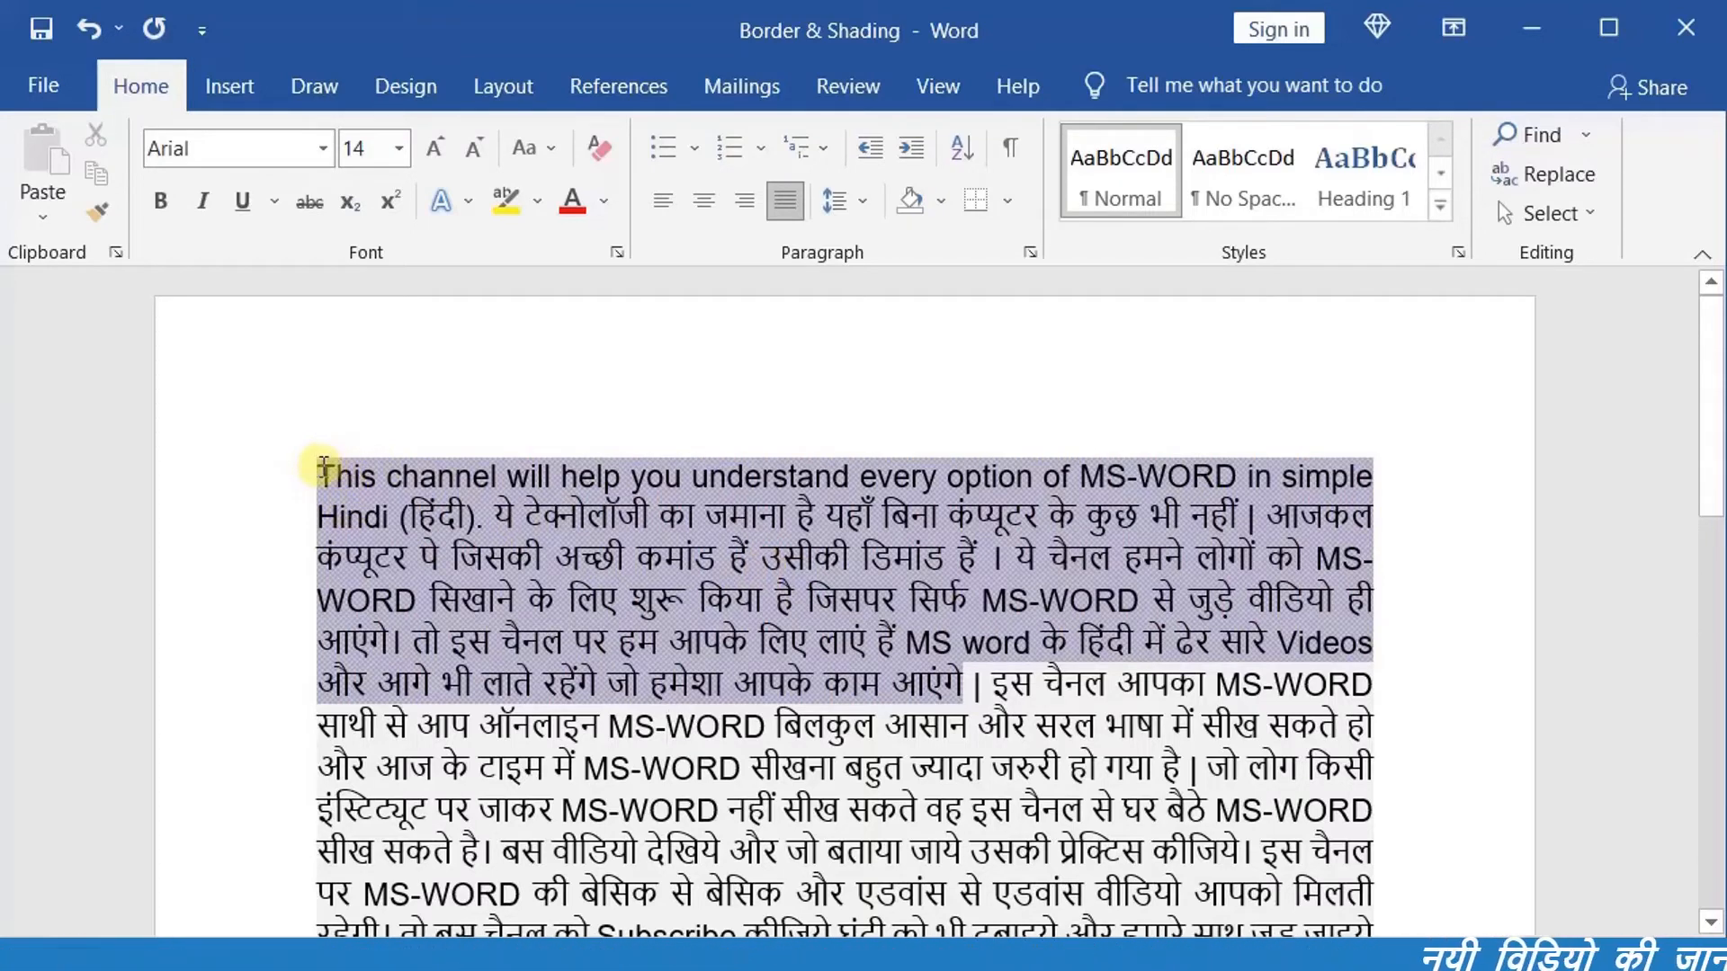
- Open the Borders and Shading settings for the selected text and choose a medium blue shading fill
{"action": "left_click", "coordinate": [1008, 204]}
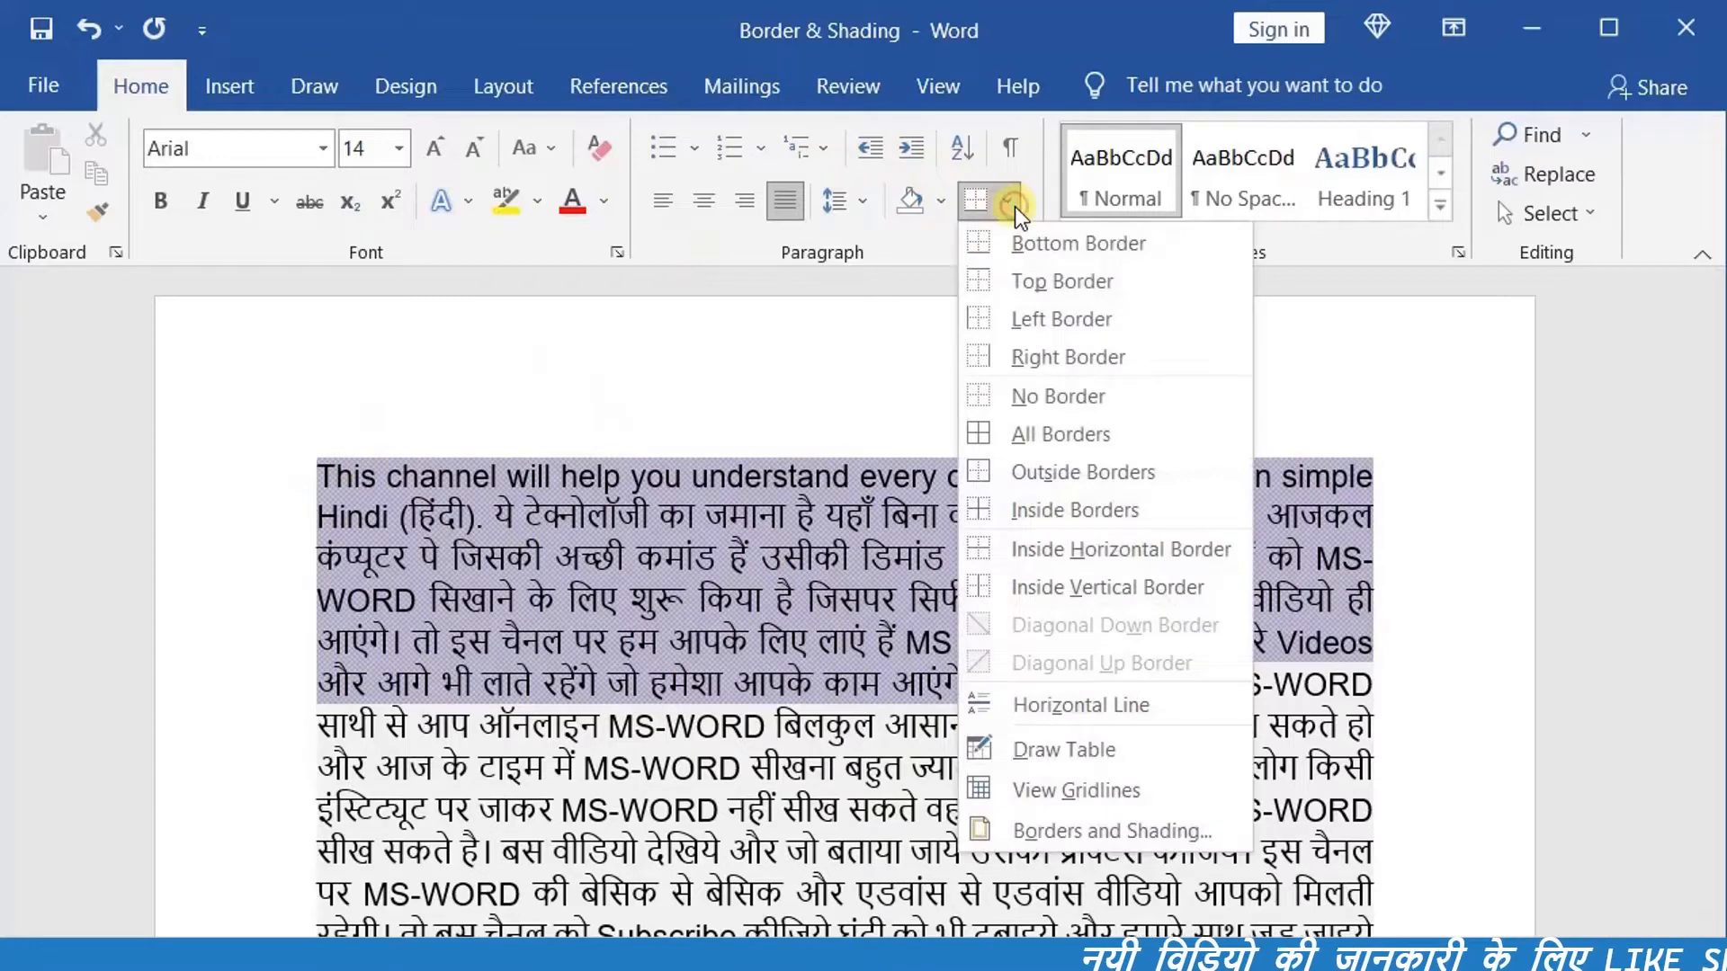
{"action": "left_click", "coordinate": [975, 825]}
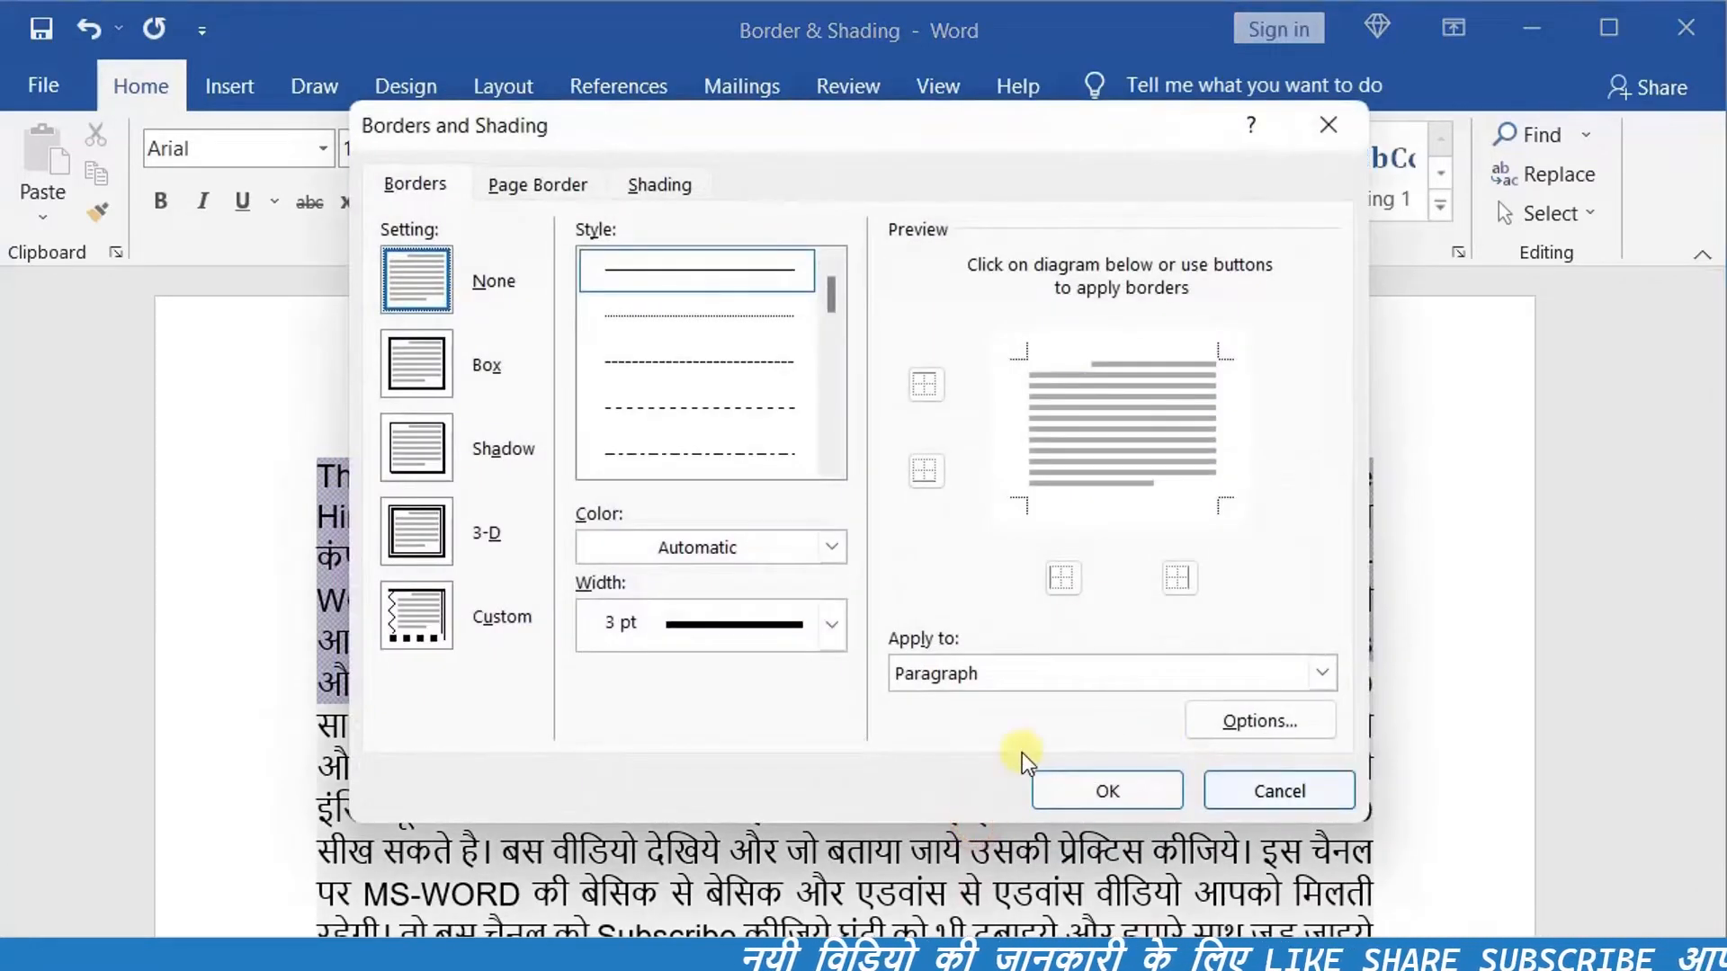
{"action": "left_click", "coordinate": [675, 187]}
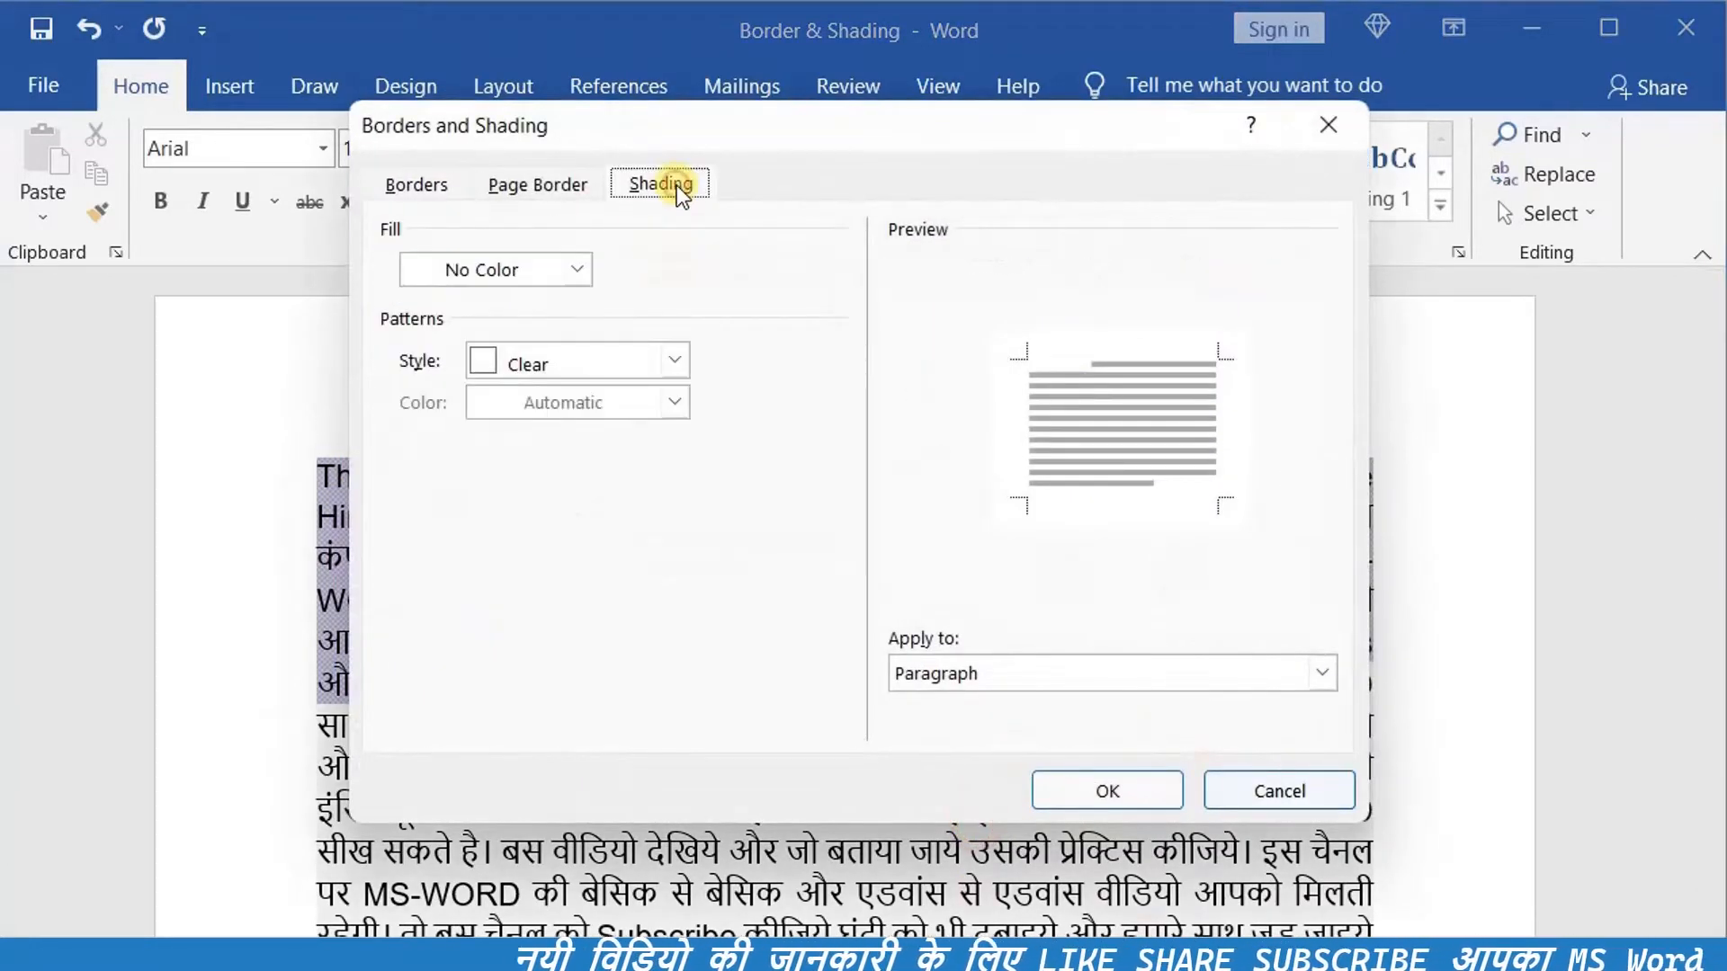
{"action": "left_click", "coordinate": [578, 268]}
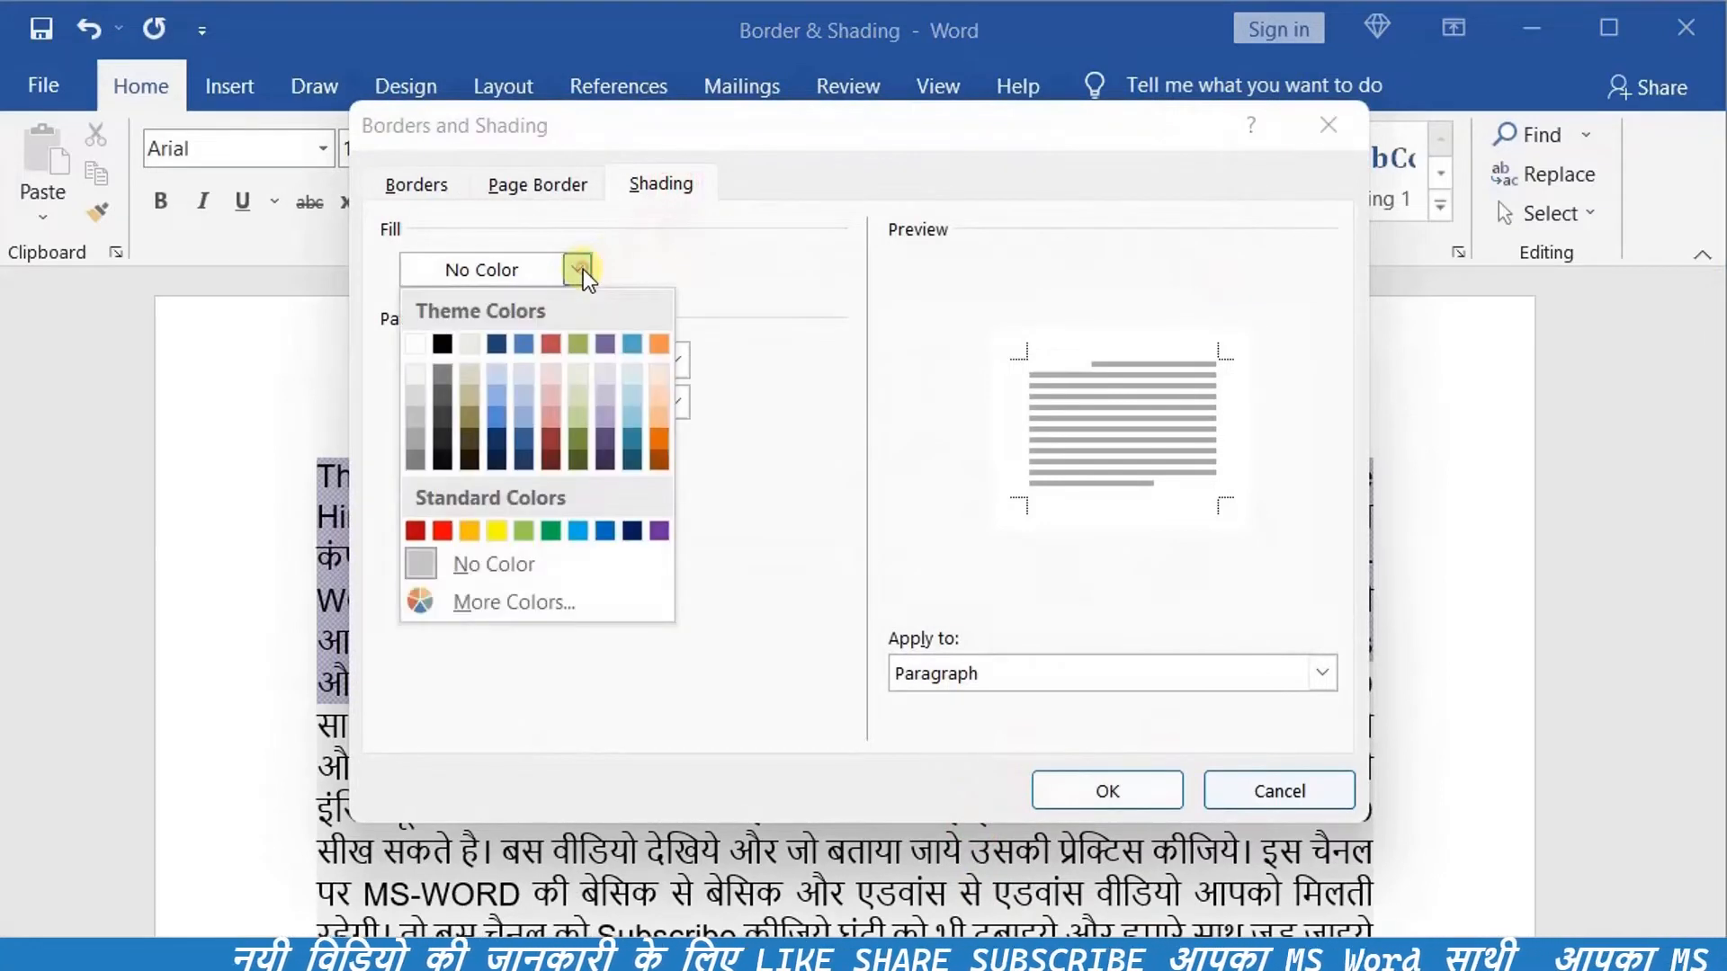
{"action": "left_click", "coordinate": [500, 418]}
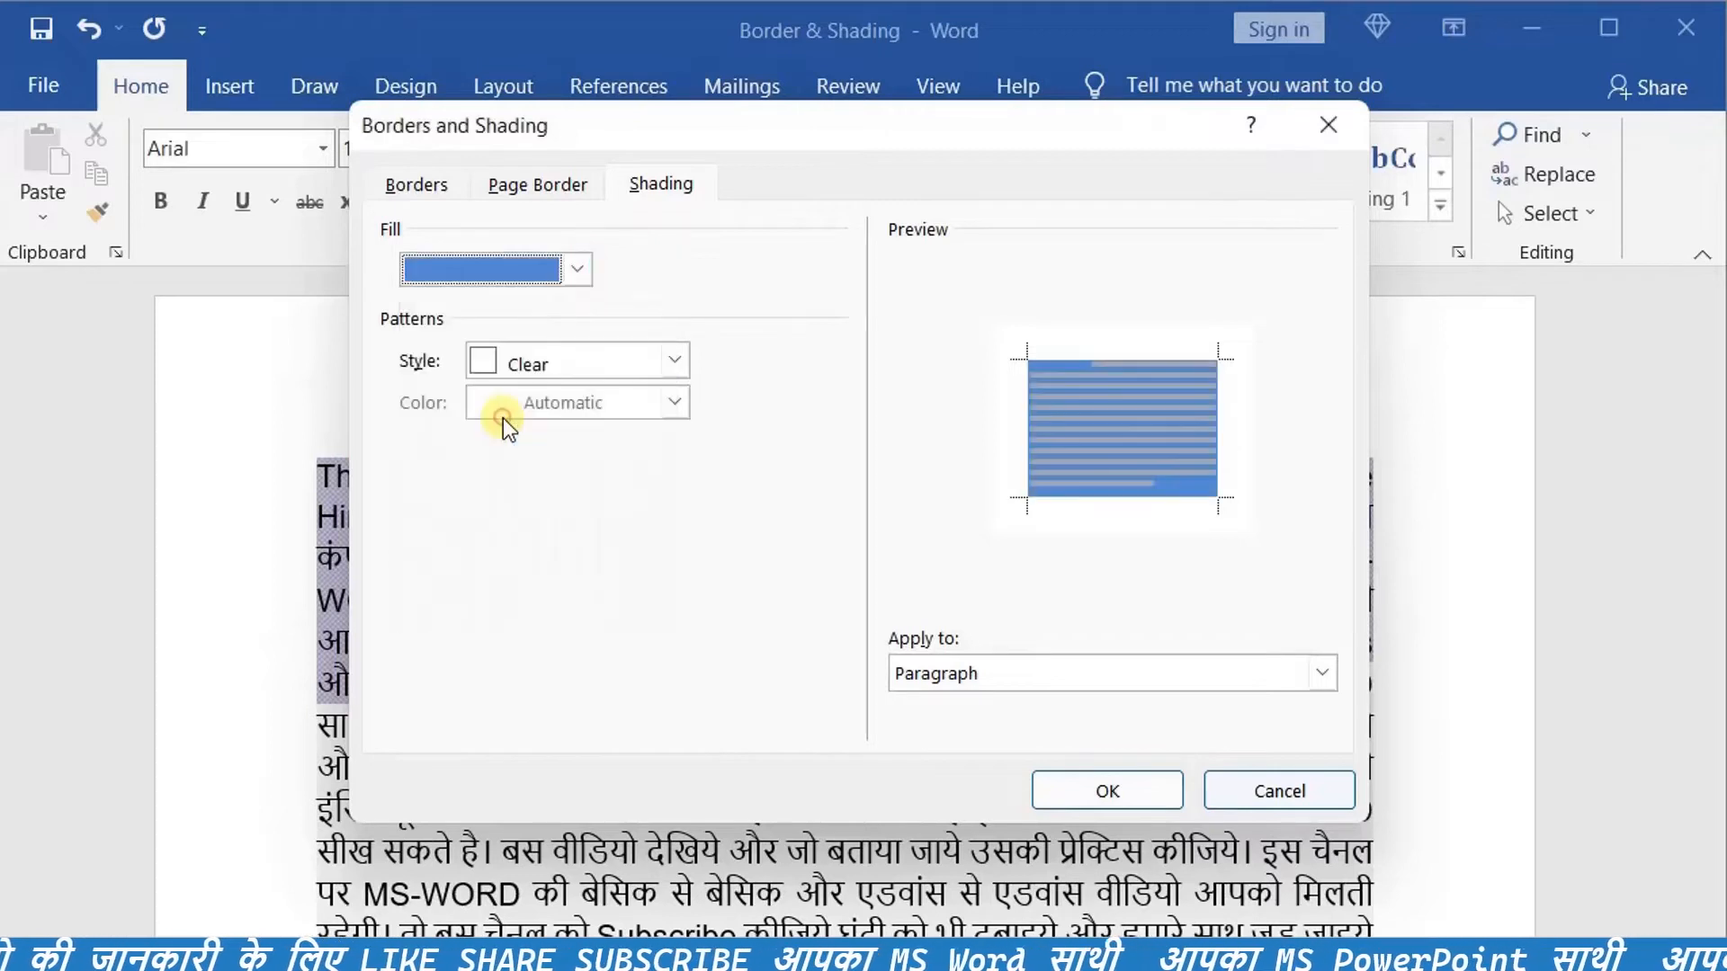
- Set the shading pattern to Dk Up Diagonal in orange and apply the shading to the whole paragraph
{"action": "left_click", "coordinate": [673, 361]}
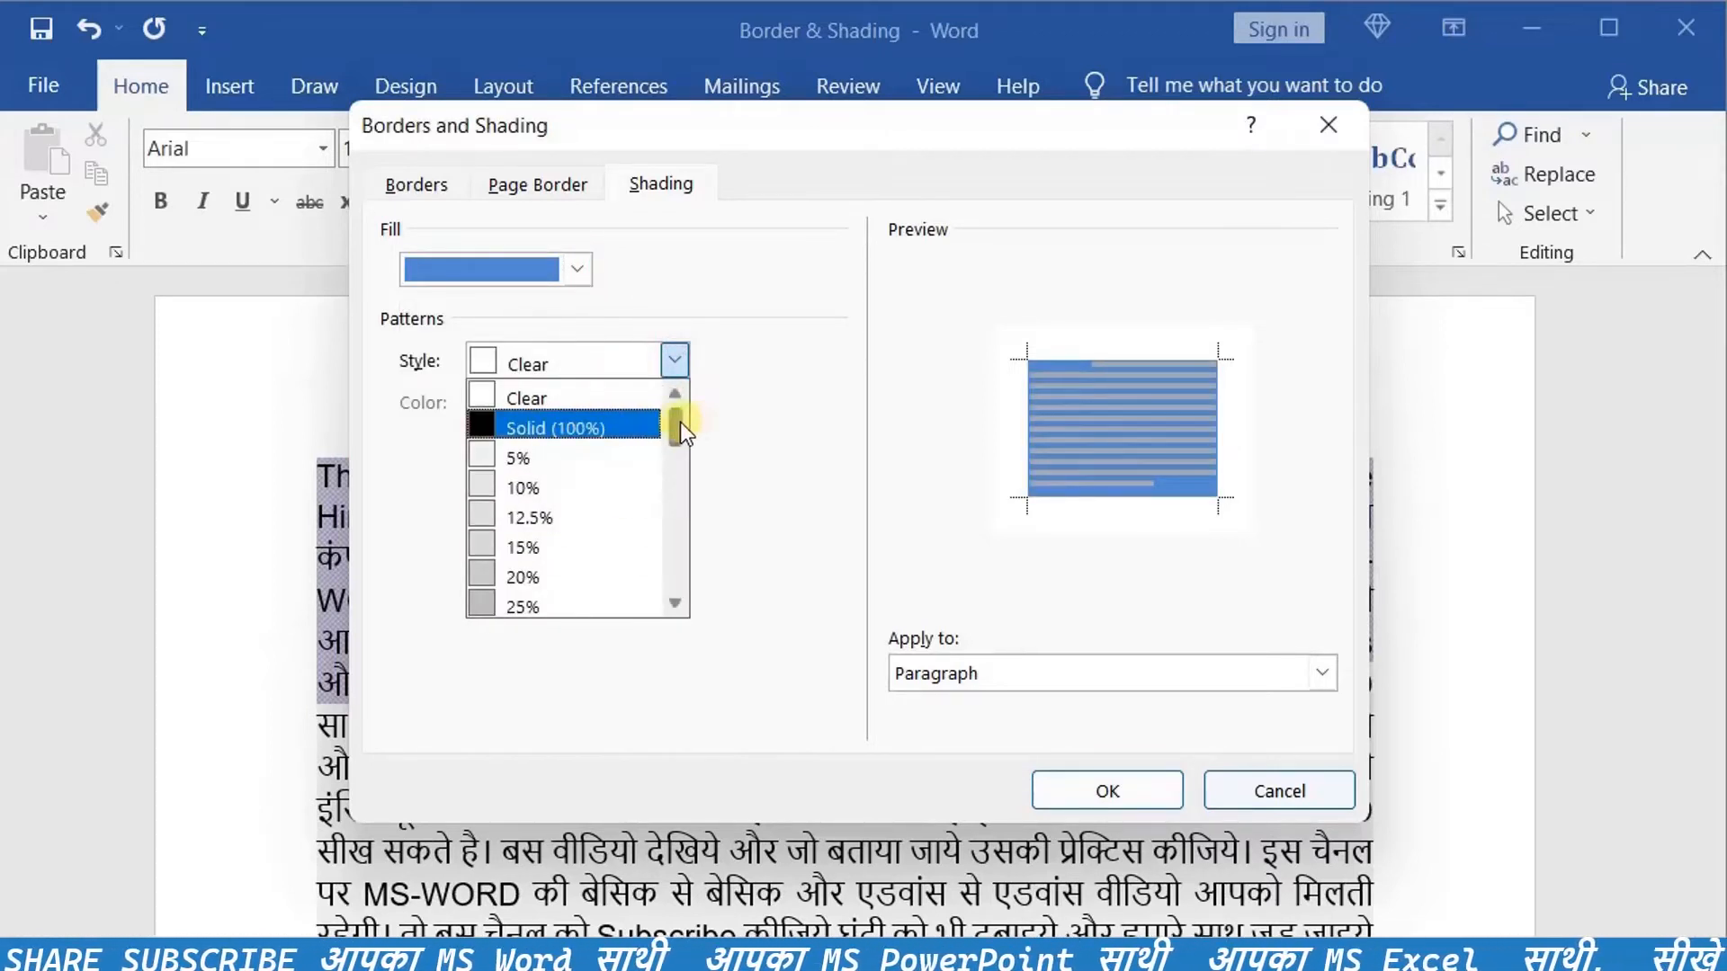
{"action": "left_click_drag", "start_coordinate": [679, 424], "coordinate": [680, 521]}
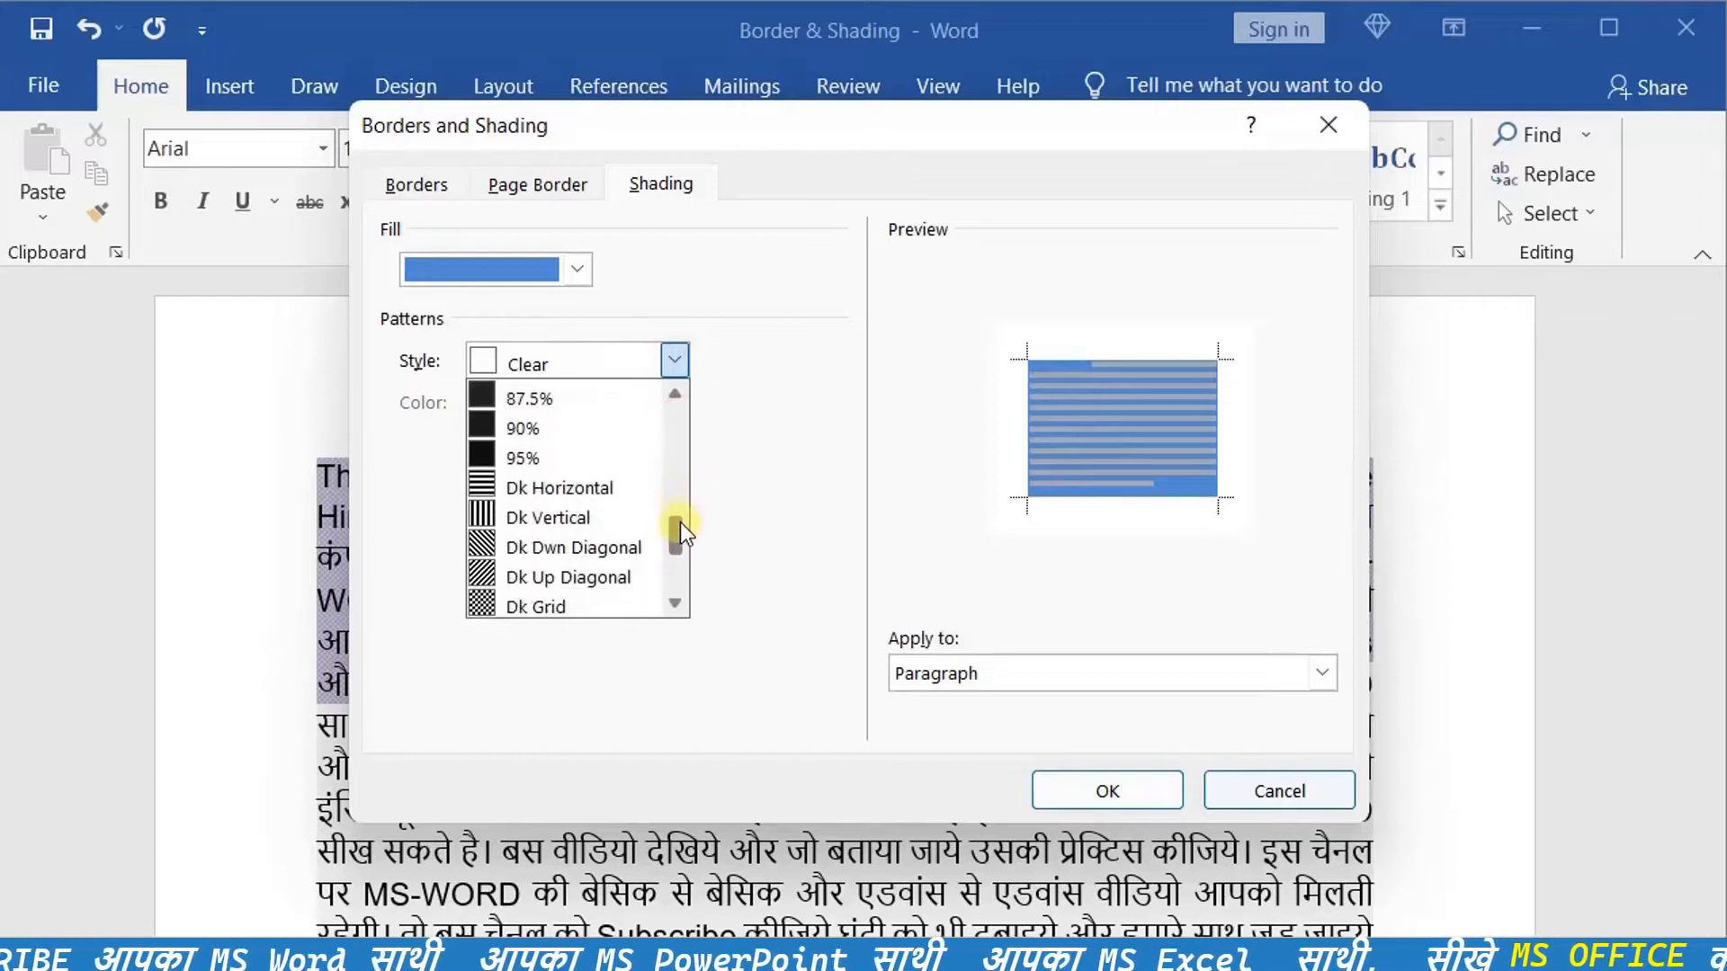
{"action": "left_click", "coordinate": [574, 573]}
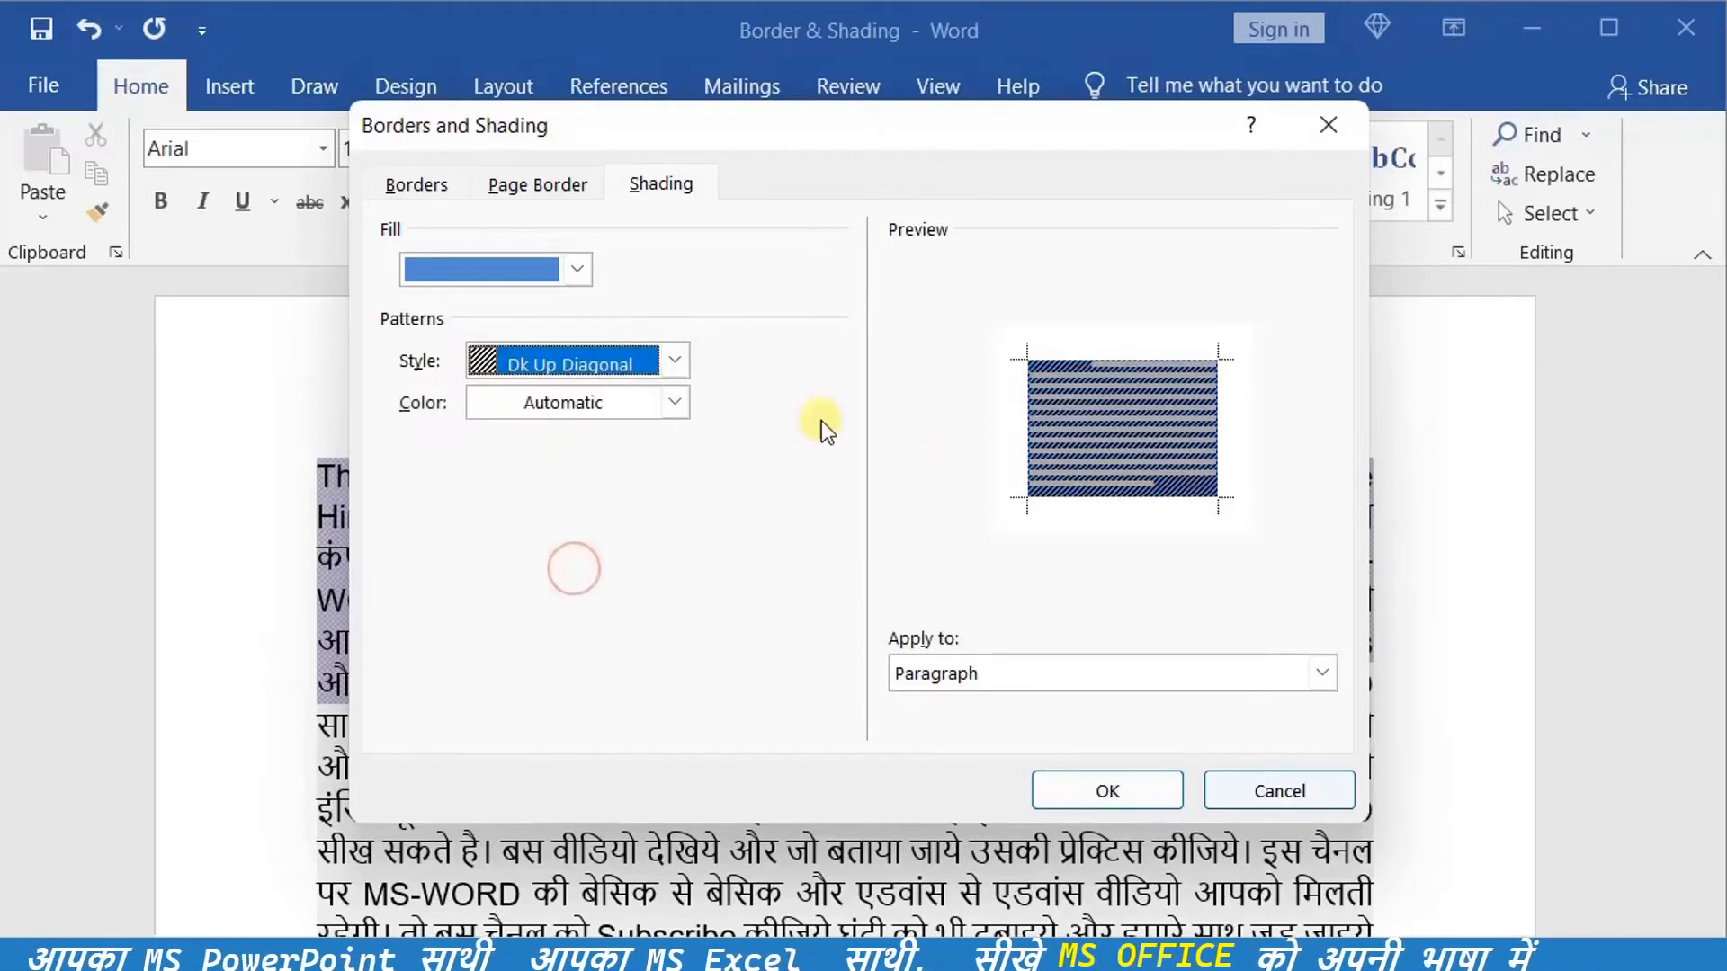
{"action": "left_click", "coordinate": [675, 401]}
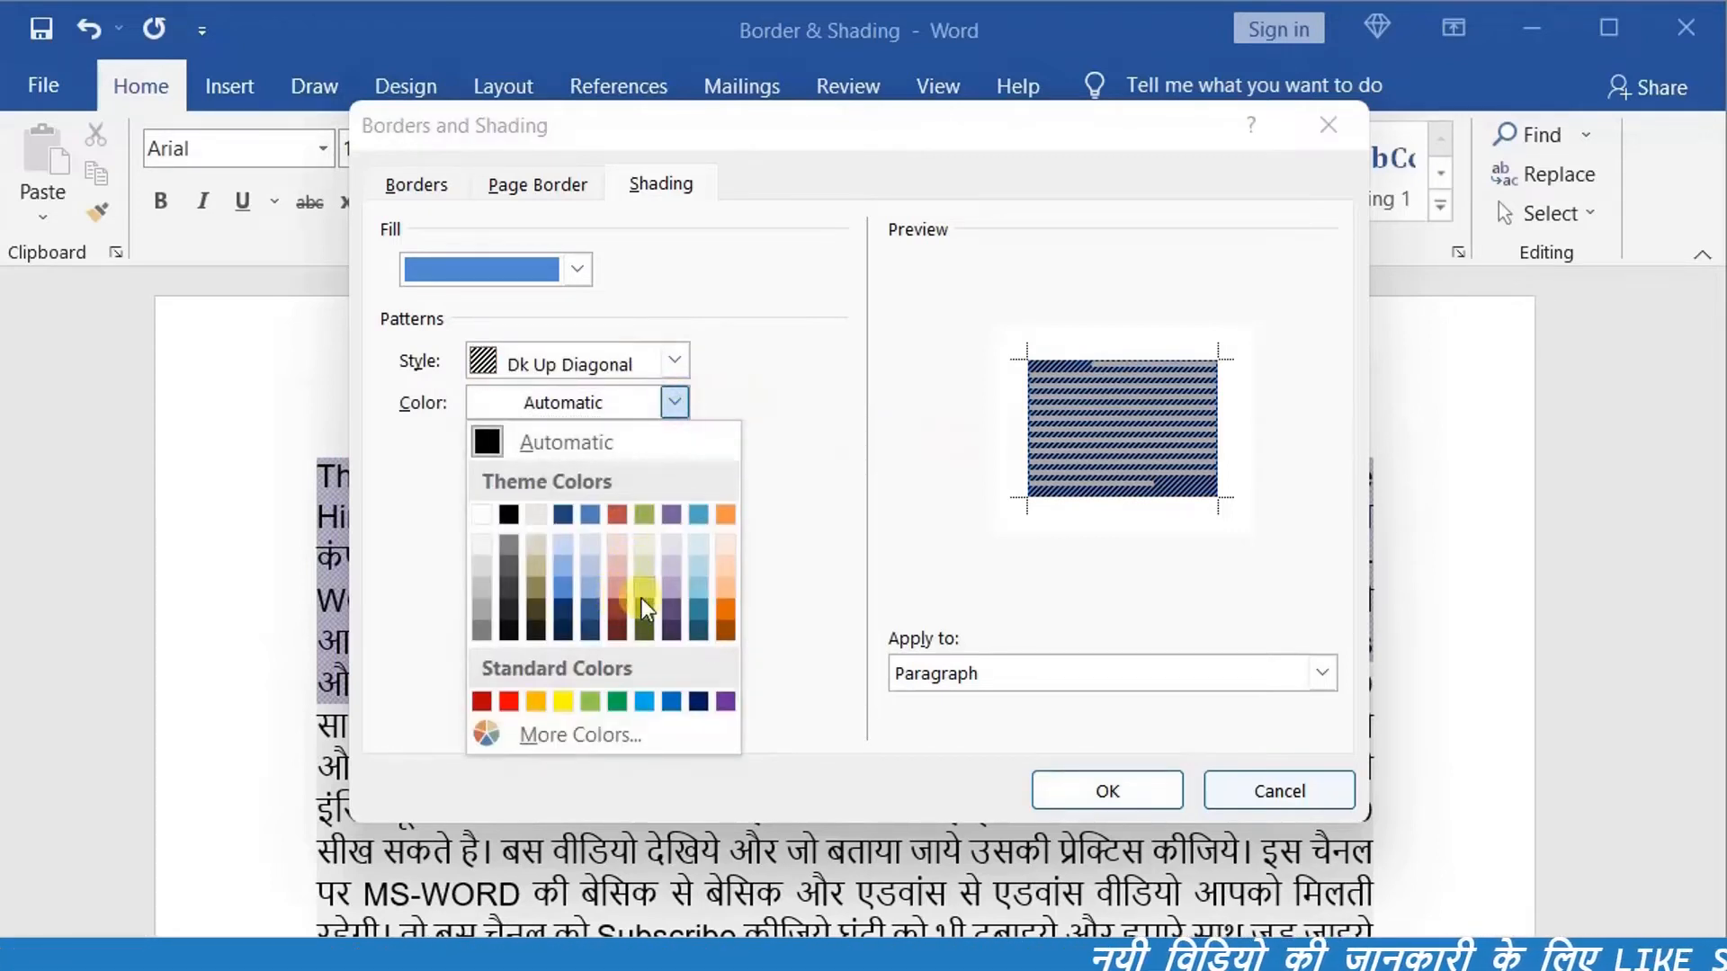
{"action": "left_click", "coordinate": [725, 613]}
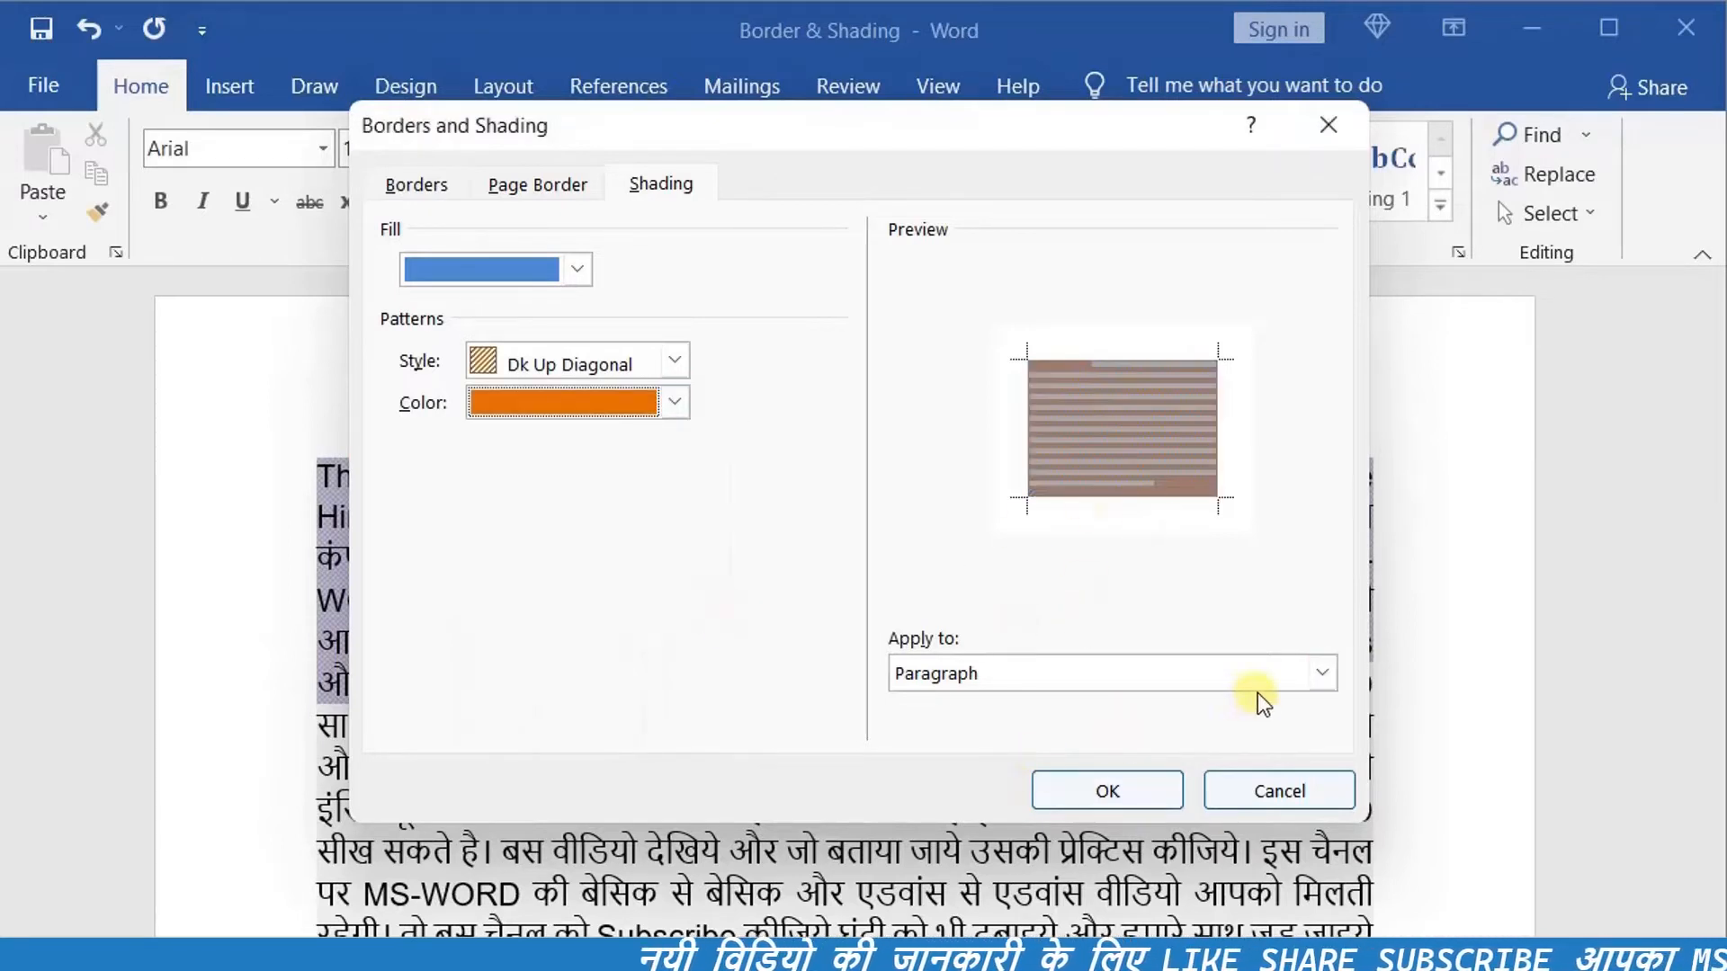
{"action": "left_click", "coordinate": [1319, 682]}
{"action": "left_click", "coordinate": [1319, 682]}
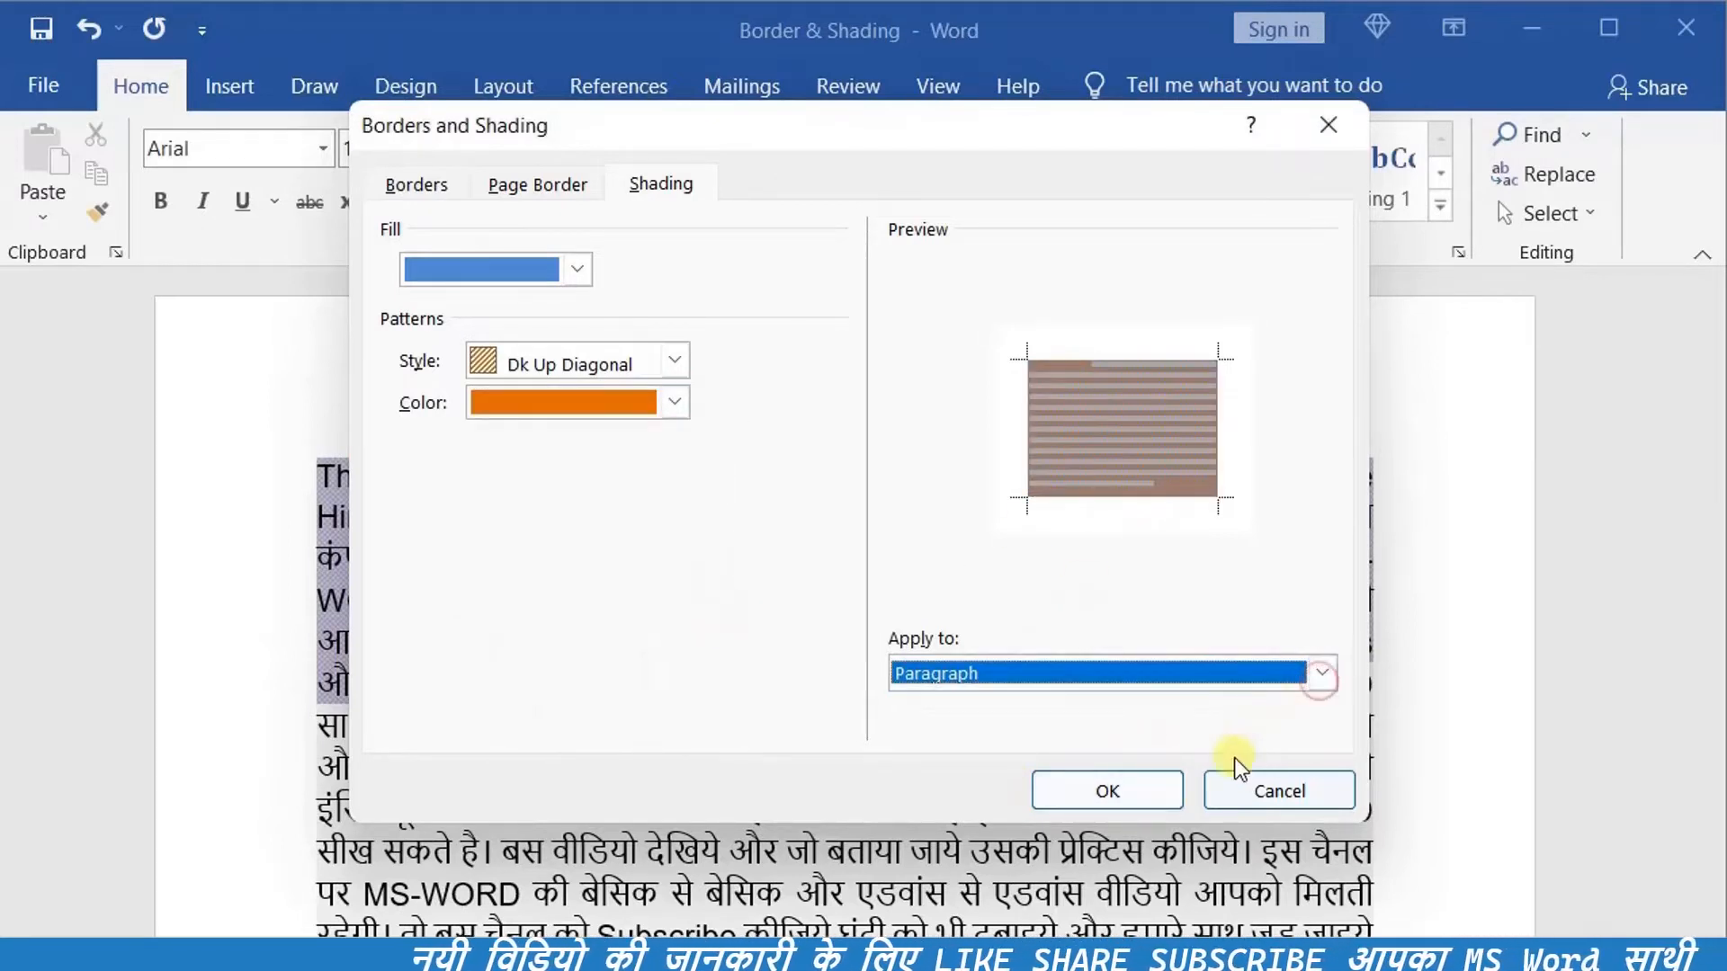
{"action": "left_click", "coordinate": [1141, 795]}
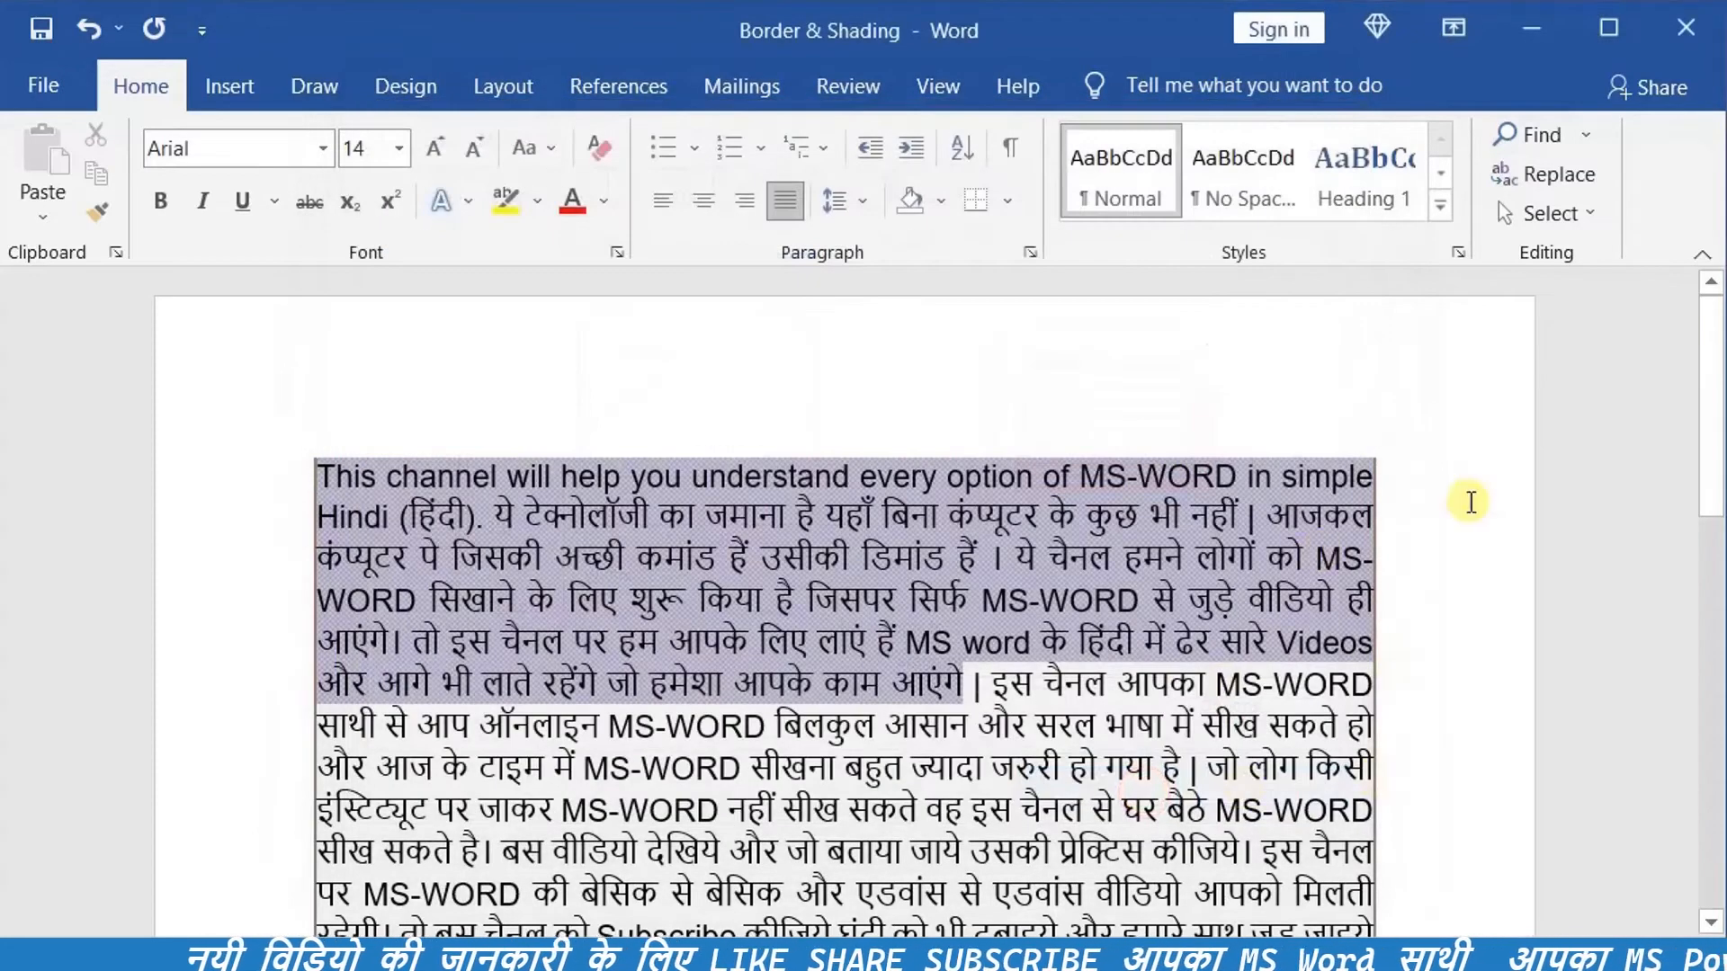
- Review the shaded paragraph, undo both the paragraph shading and the text shading, and deselect the text
{"action": "left_click_drag", "start_coordinate": [1700, 438], "coordinate": [1711, 472]}
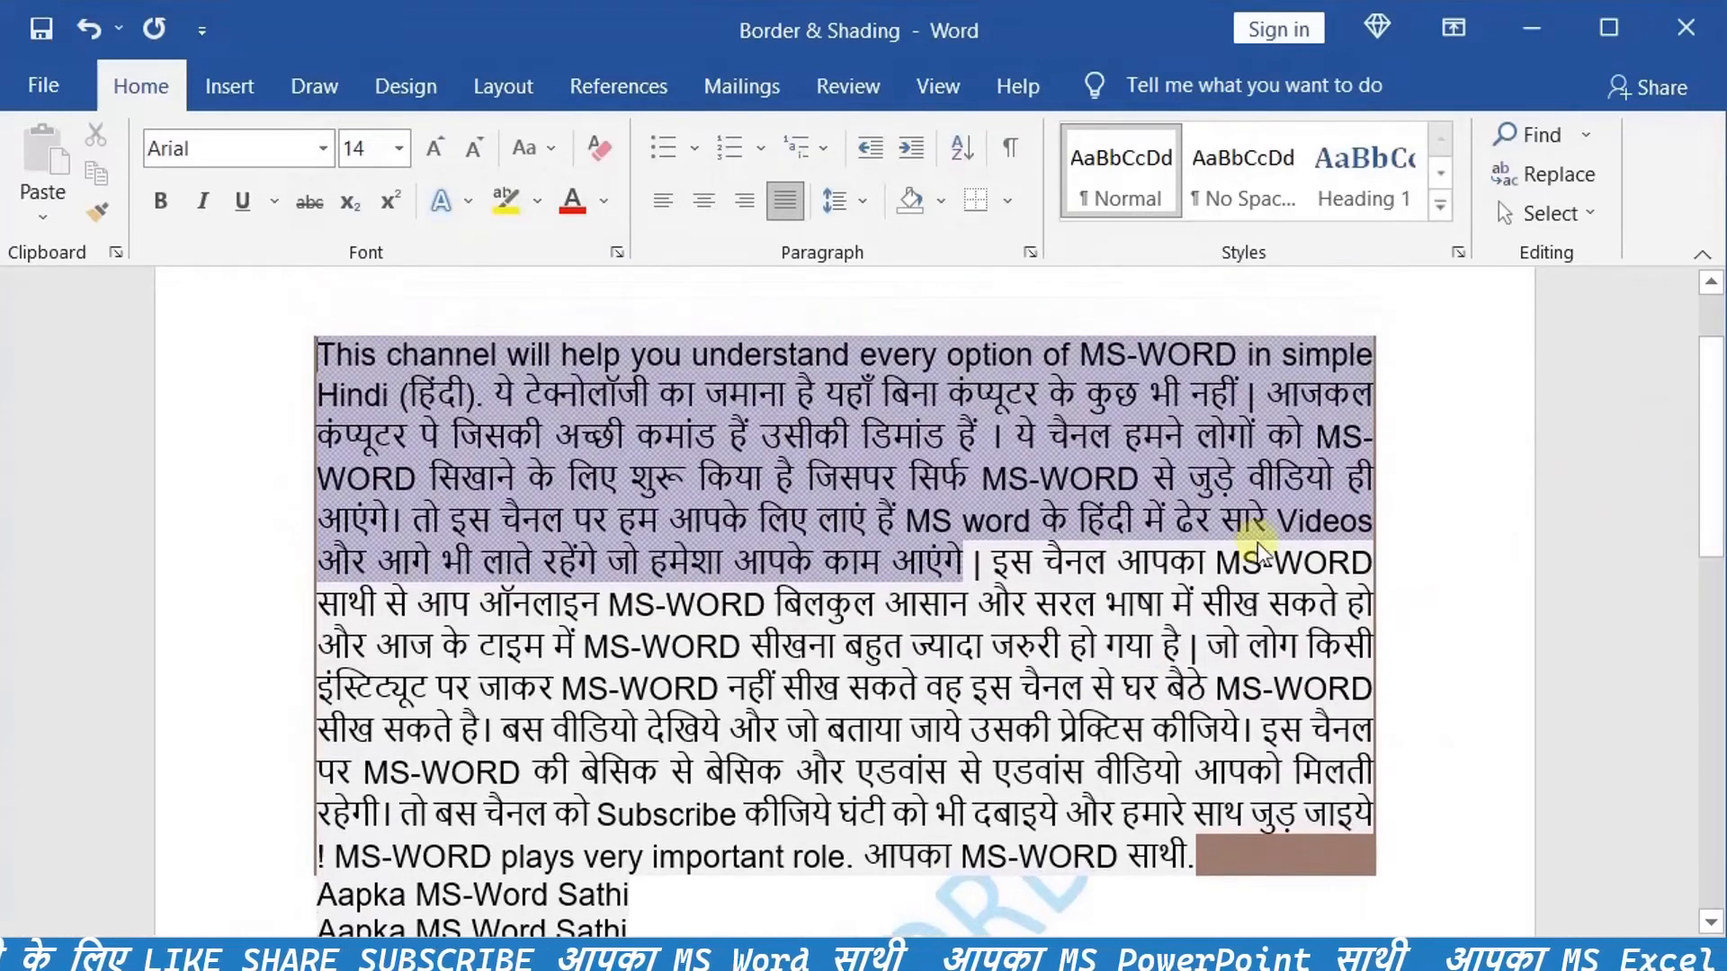
{"action": "left_click", "coordinate": [334, 562]}
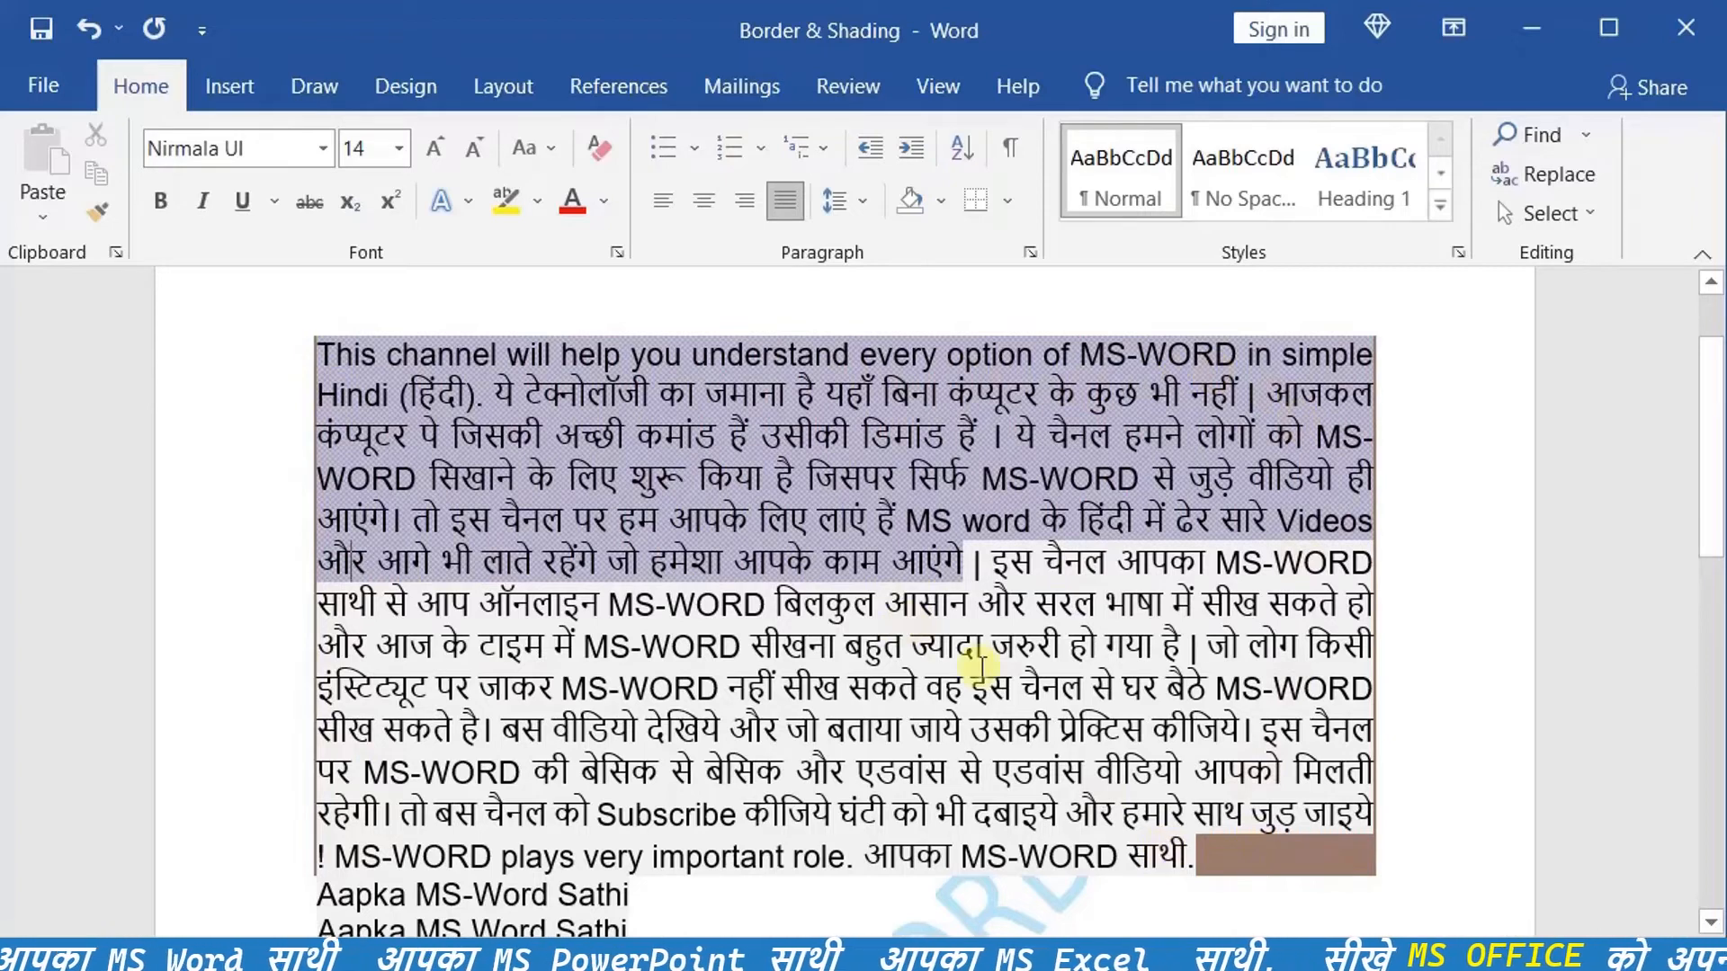
{"action": "left_click", "coordinate": [1287, 878]}
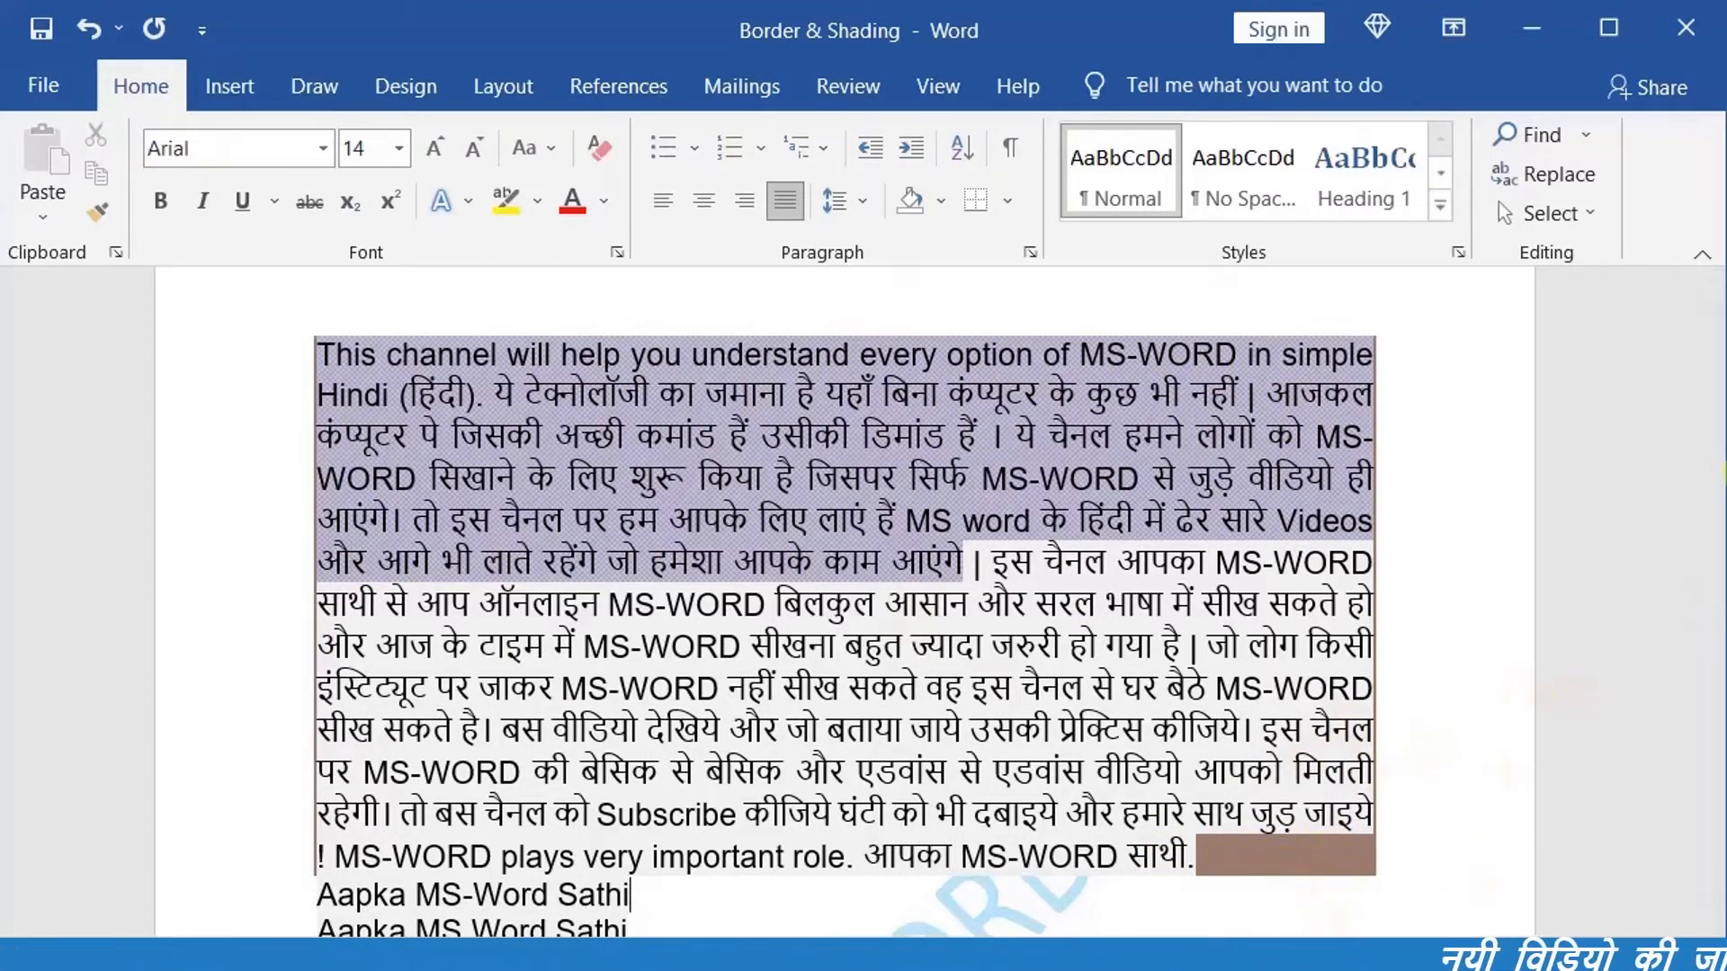
{"action": "left_click_drag", "start_coordinate": [1712, 471], "coordinate": [1715, 414]}
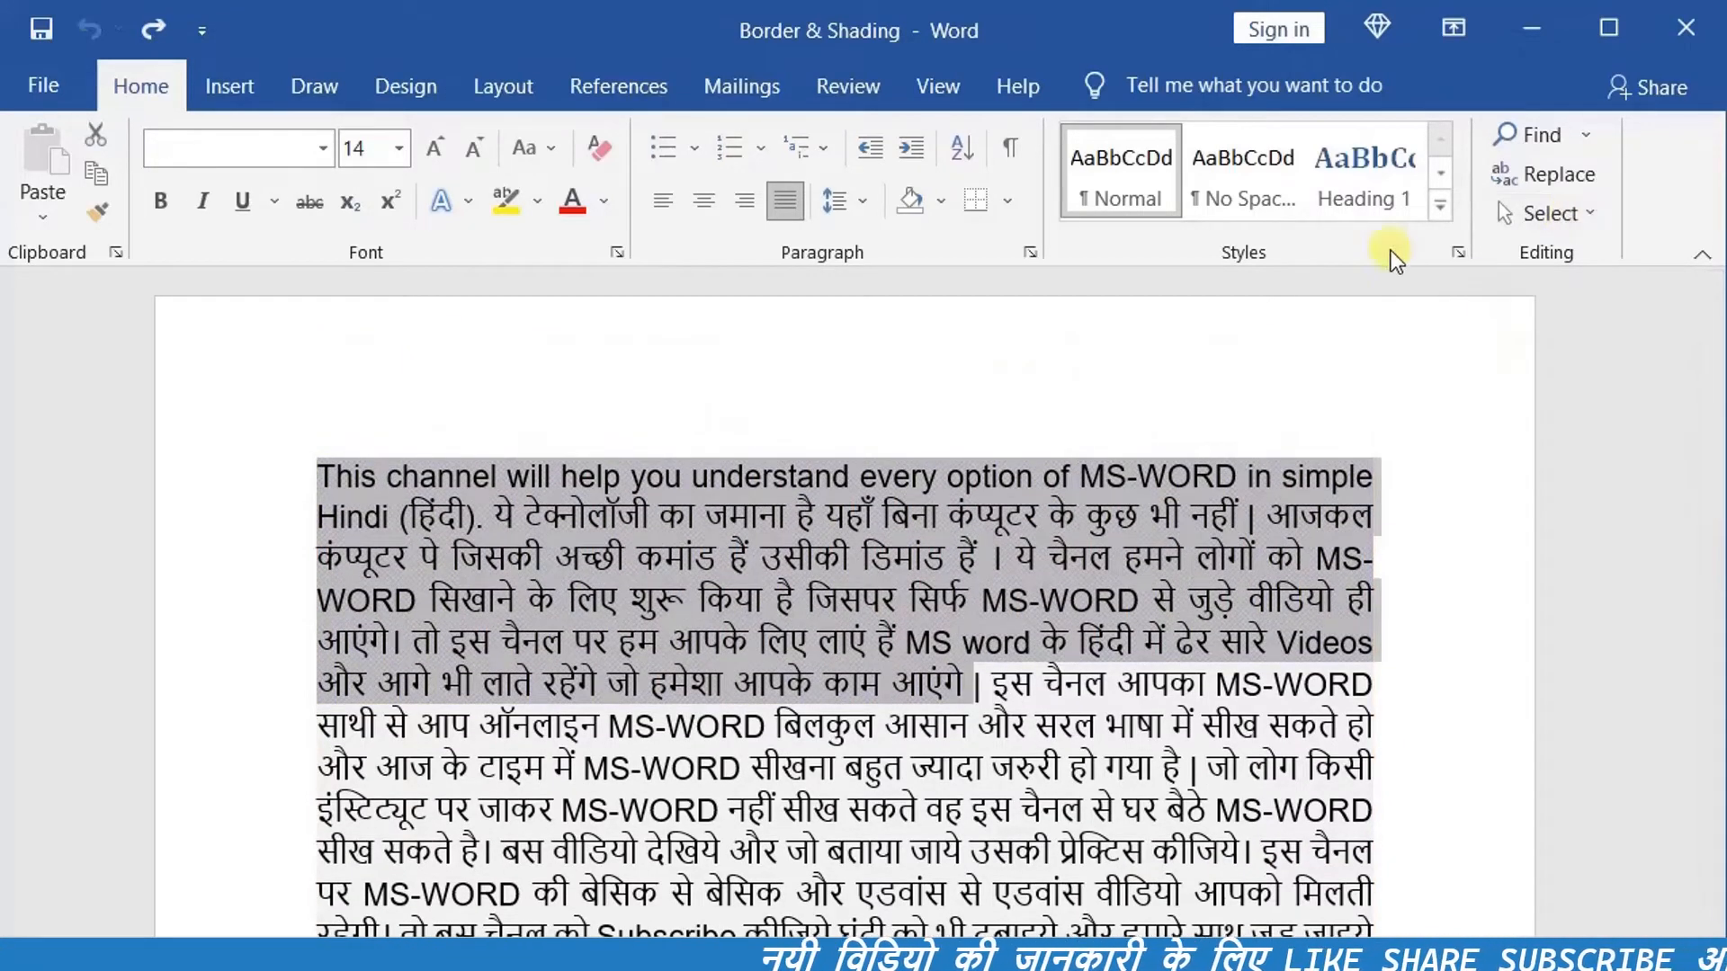
{"action": "left_click", "coordinate": [548, 489]}
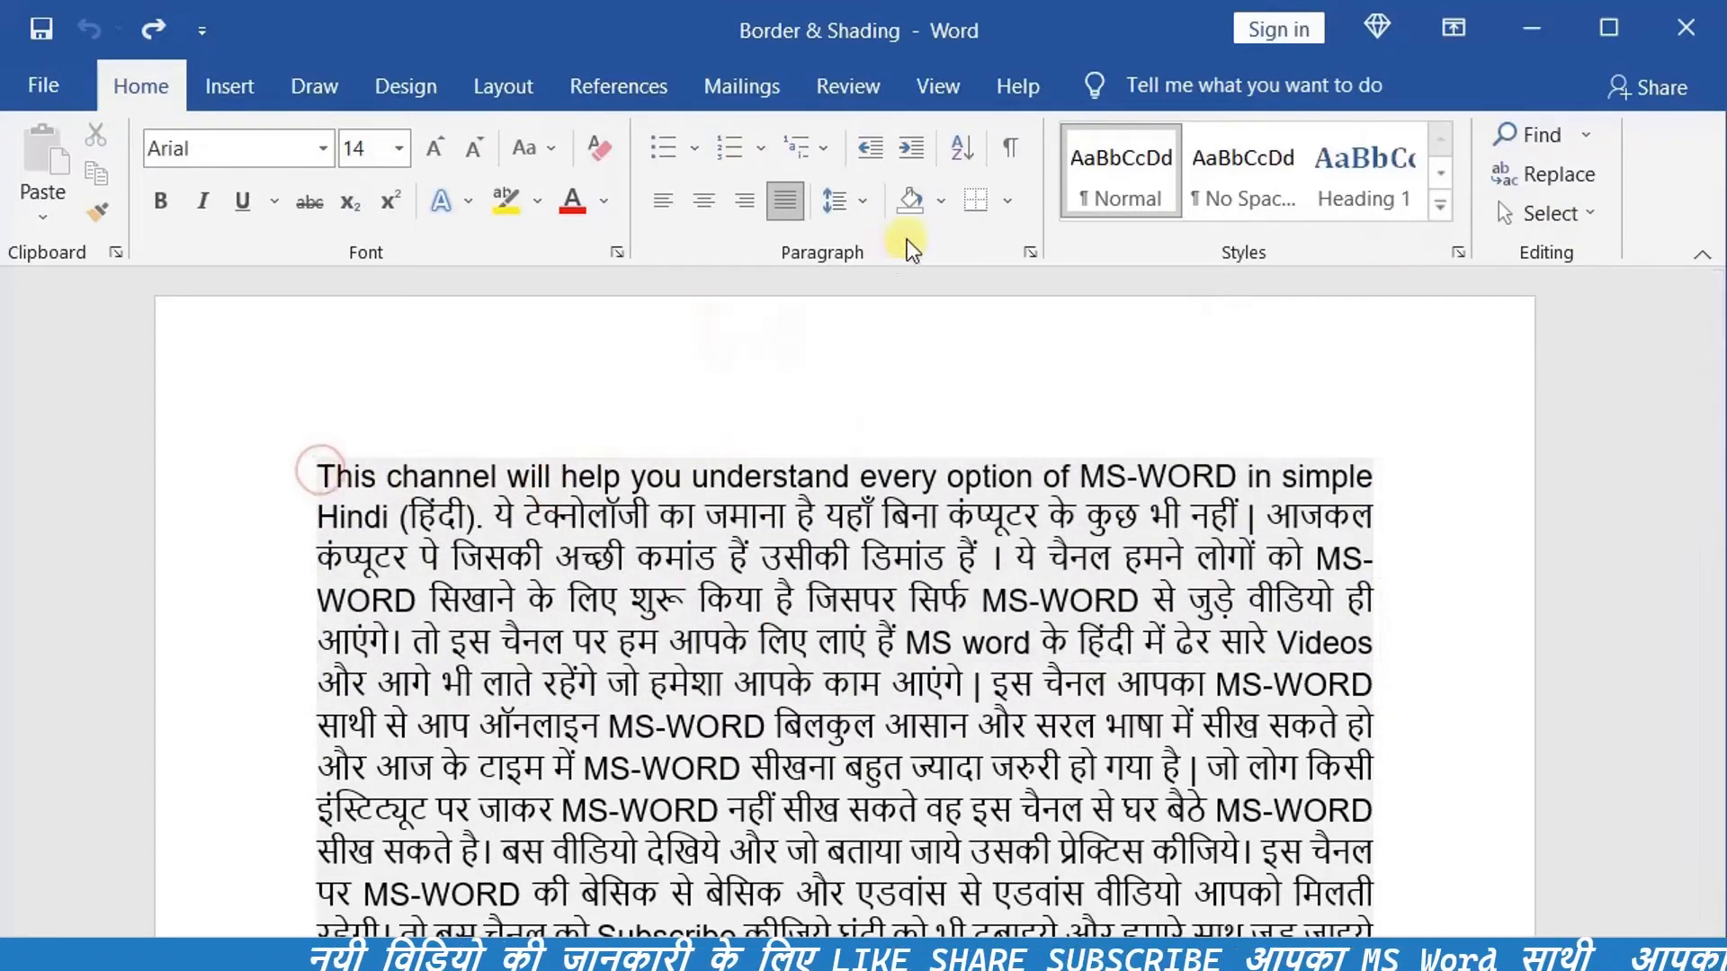
- Set up a page border in Borders and Shading with the Shadow setting and a double-line style
{"action": "left_click", "coordinate": [1005, 202]}
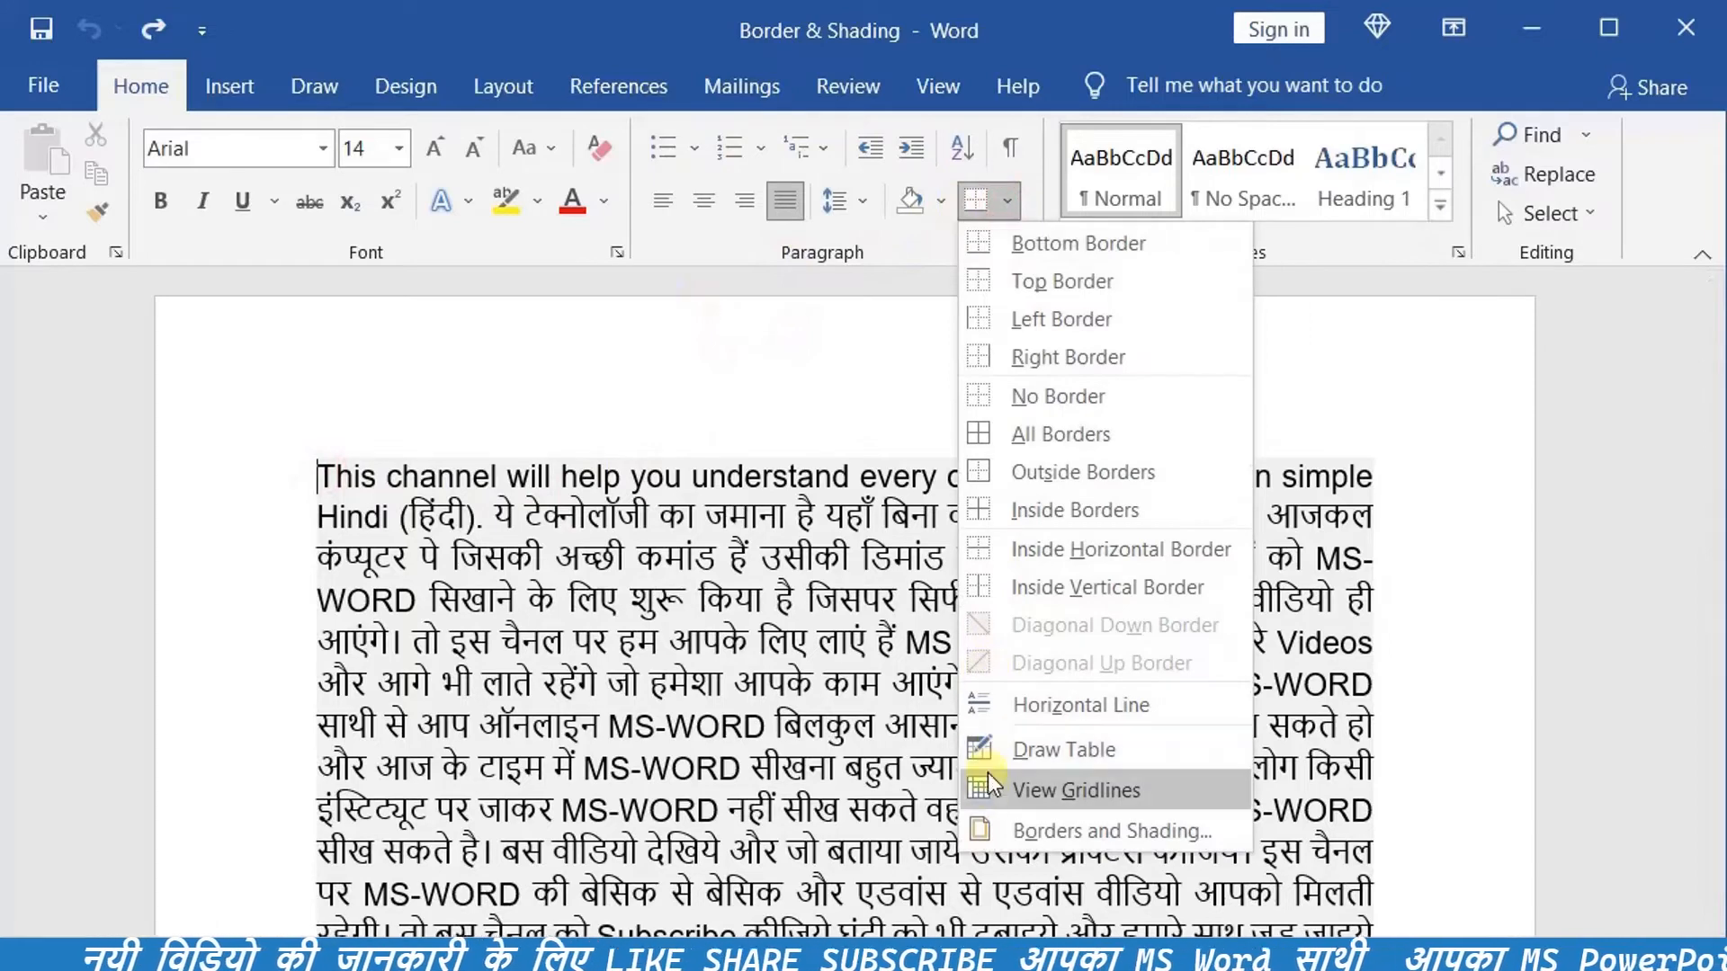
{"action": "left_click", "coordinate": [987, 827]}
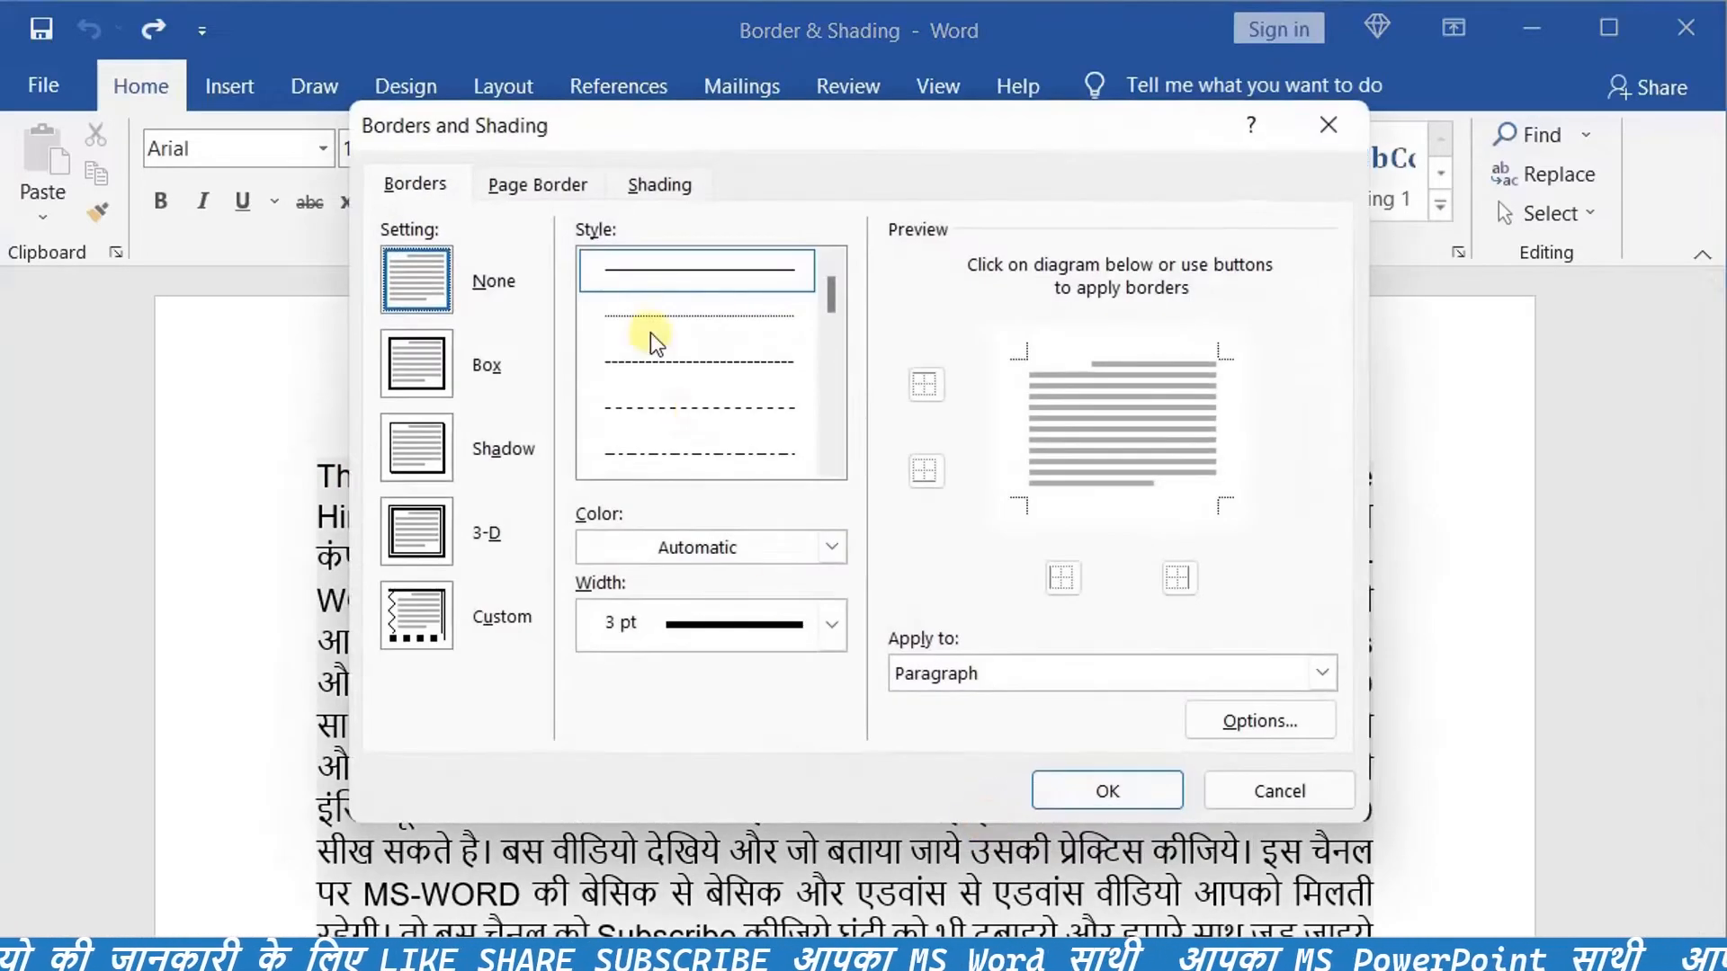
{"action": "left_click", "coordinate": [534, 187]}
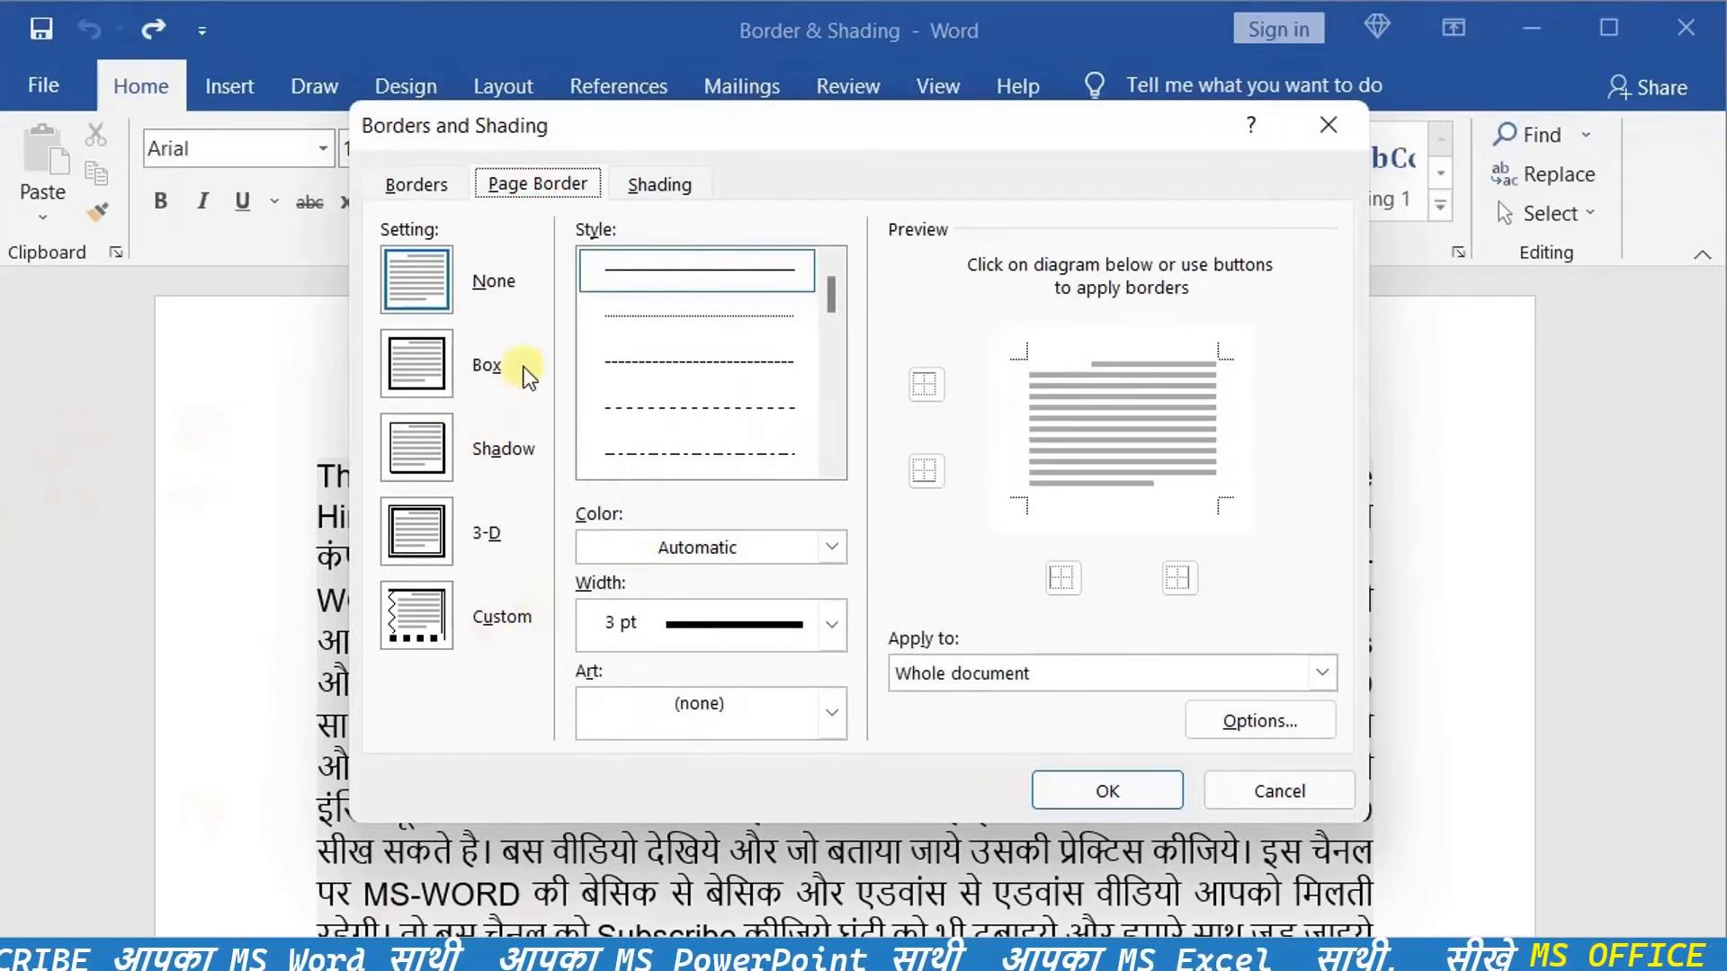
{"action": "left_click", "coordinate": [444, 449]}
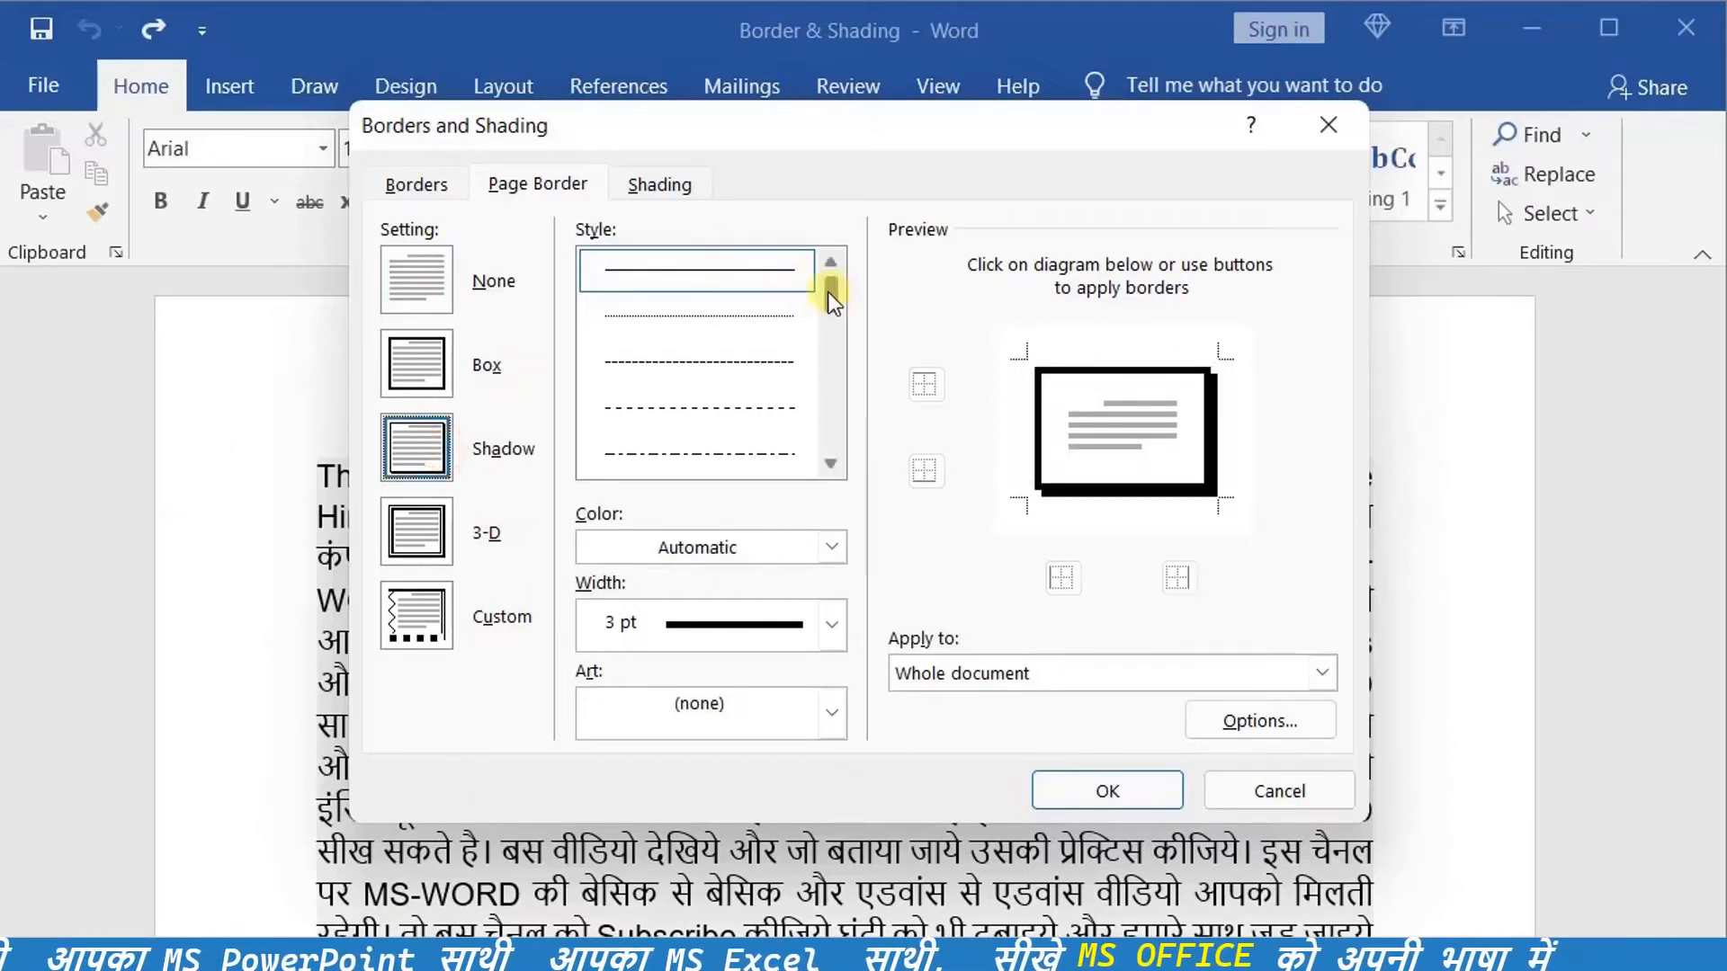
{"action": "left_click_drag", "start_coordinate": [830, 297], "coordinate": [827, 325]}
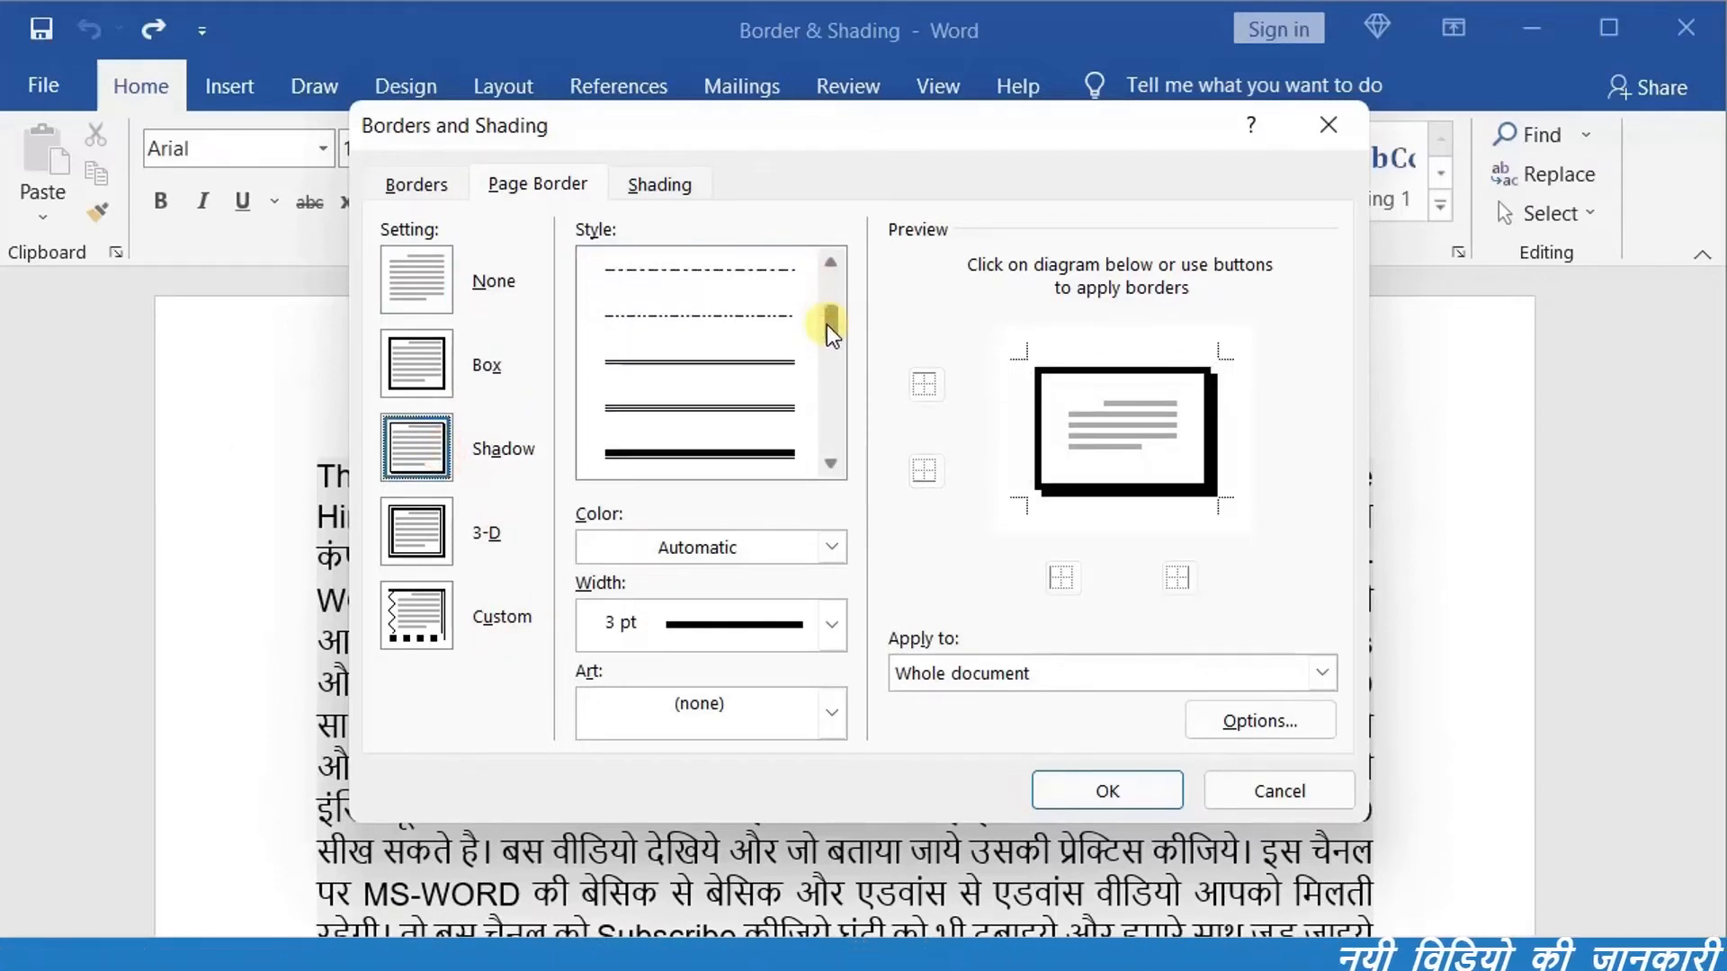
{"action": "left_click", "coordinate": [750, 364]}
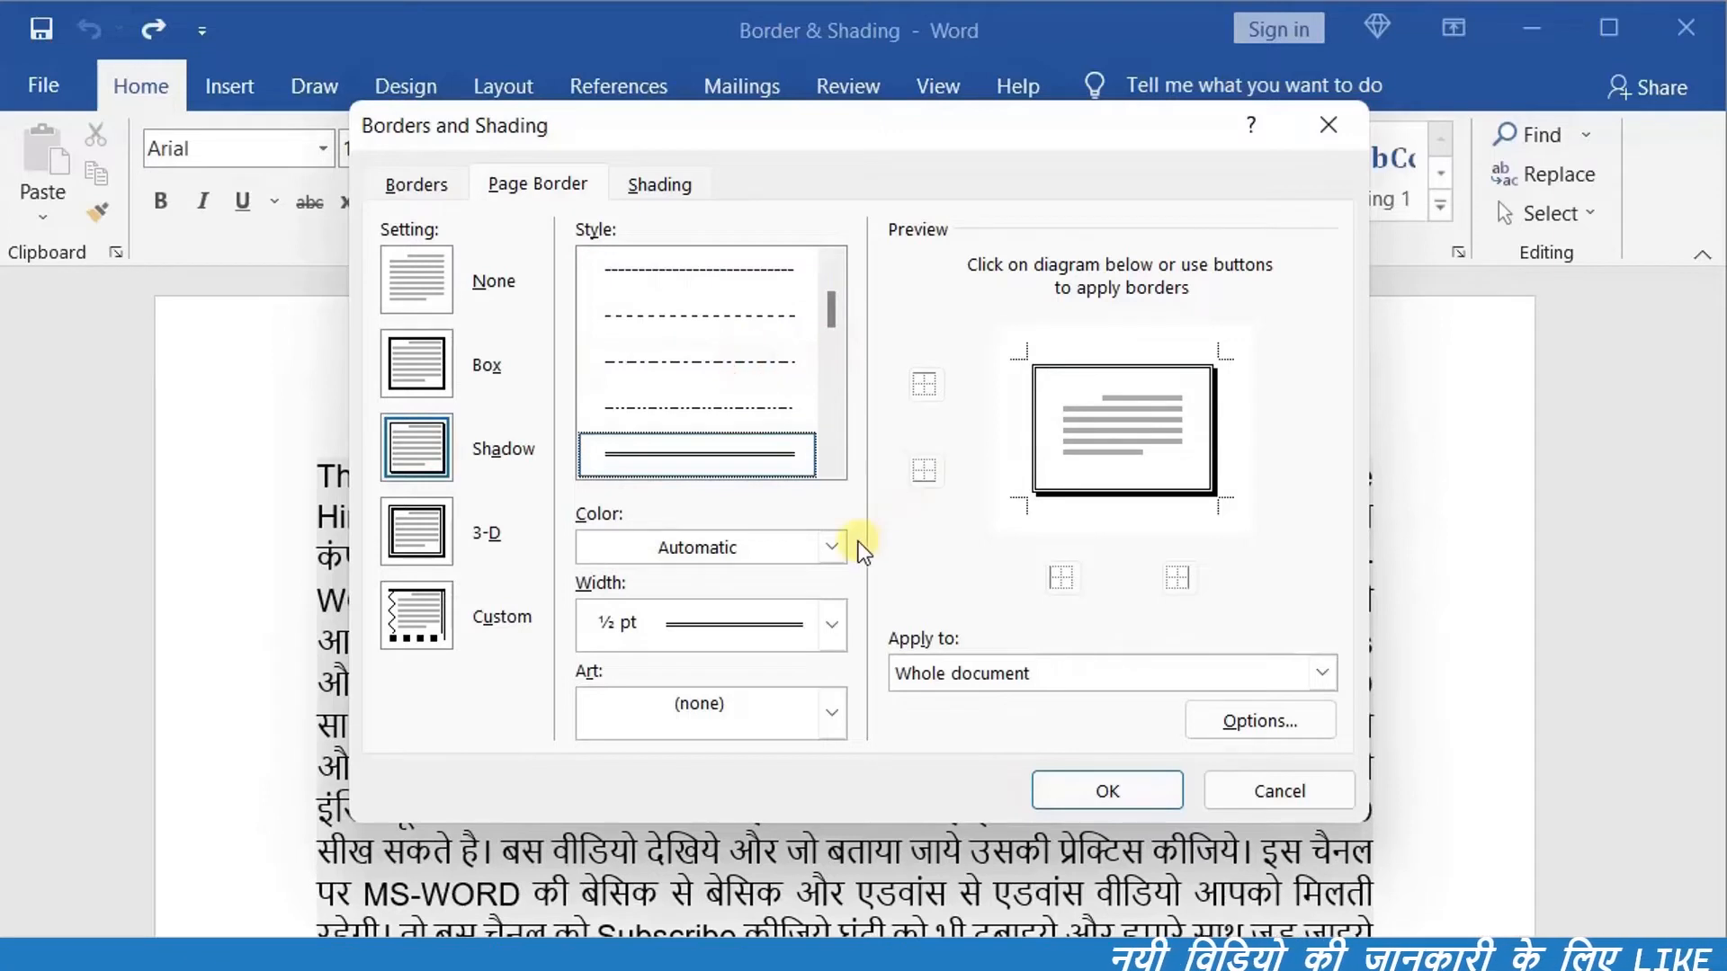
- Make the page border dark blue and 3 pt wide, and apply it to the whole document
{"action": "left_click", "coordinate": [832, 546]}
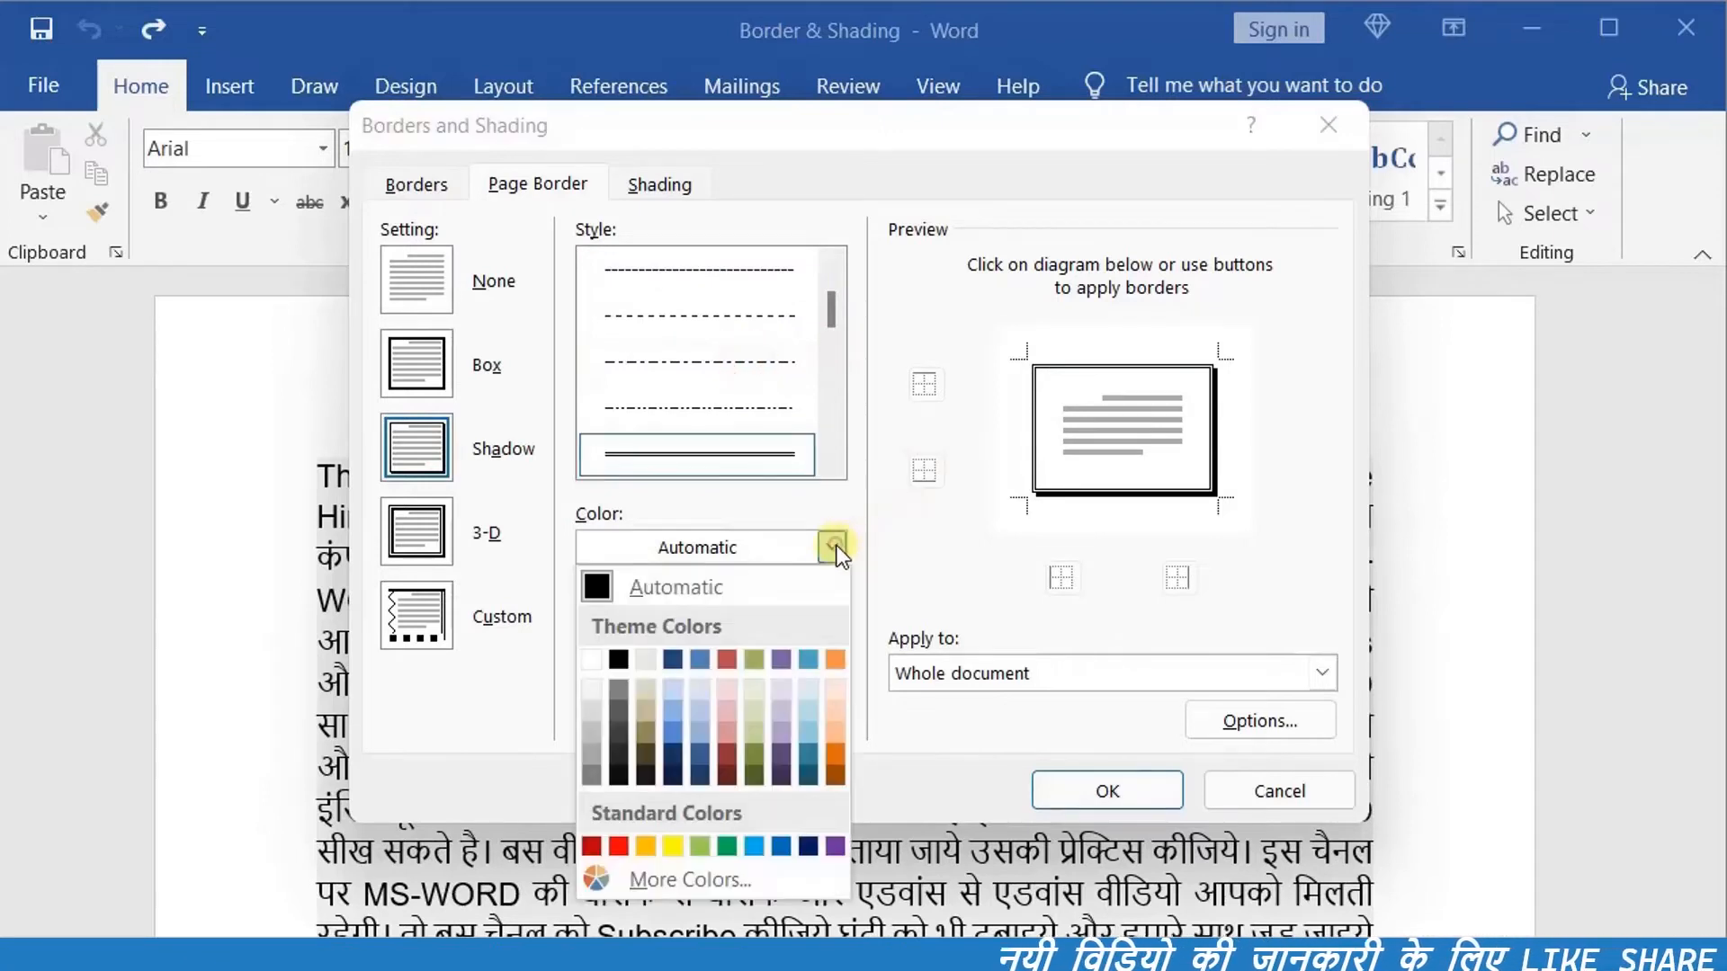
{"action": "left_click", "coordinate": [671, 659]}
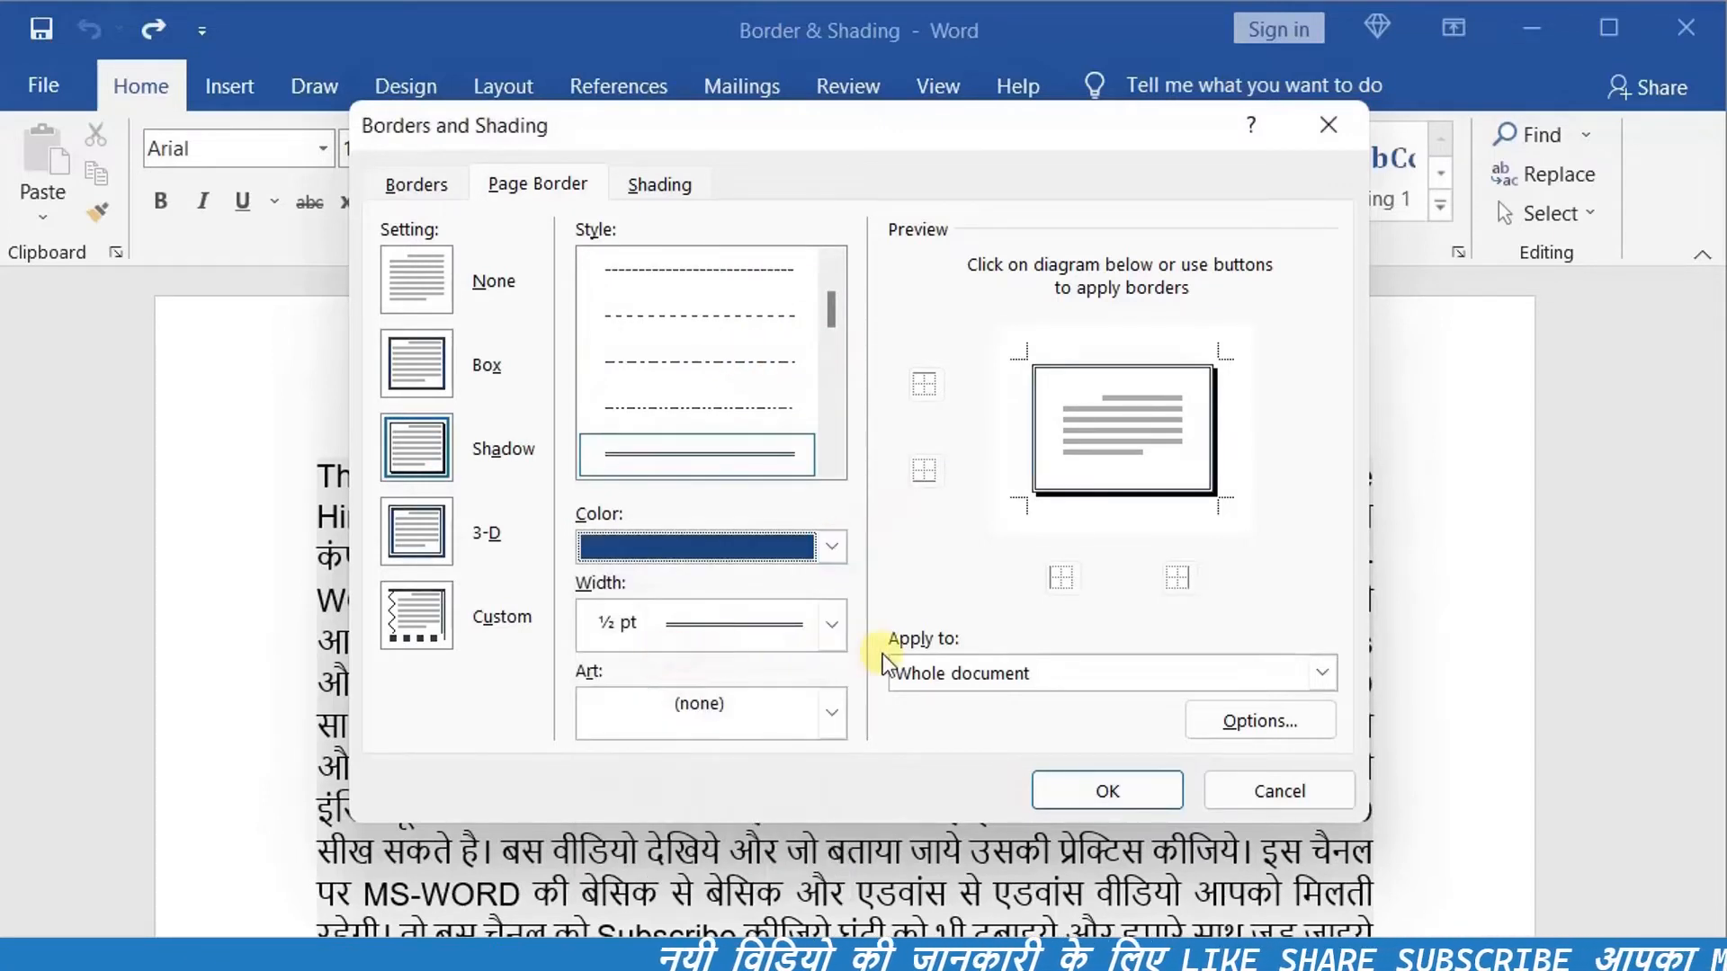
{"action": "left_click", "coordinate": [832, 625]}
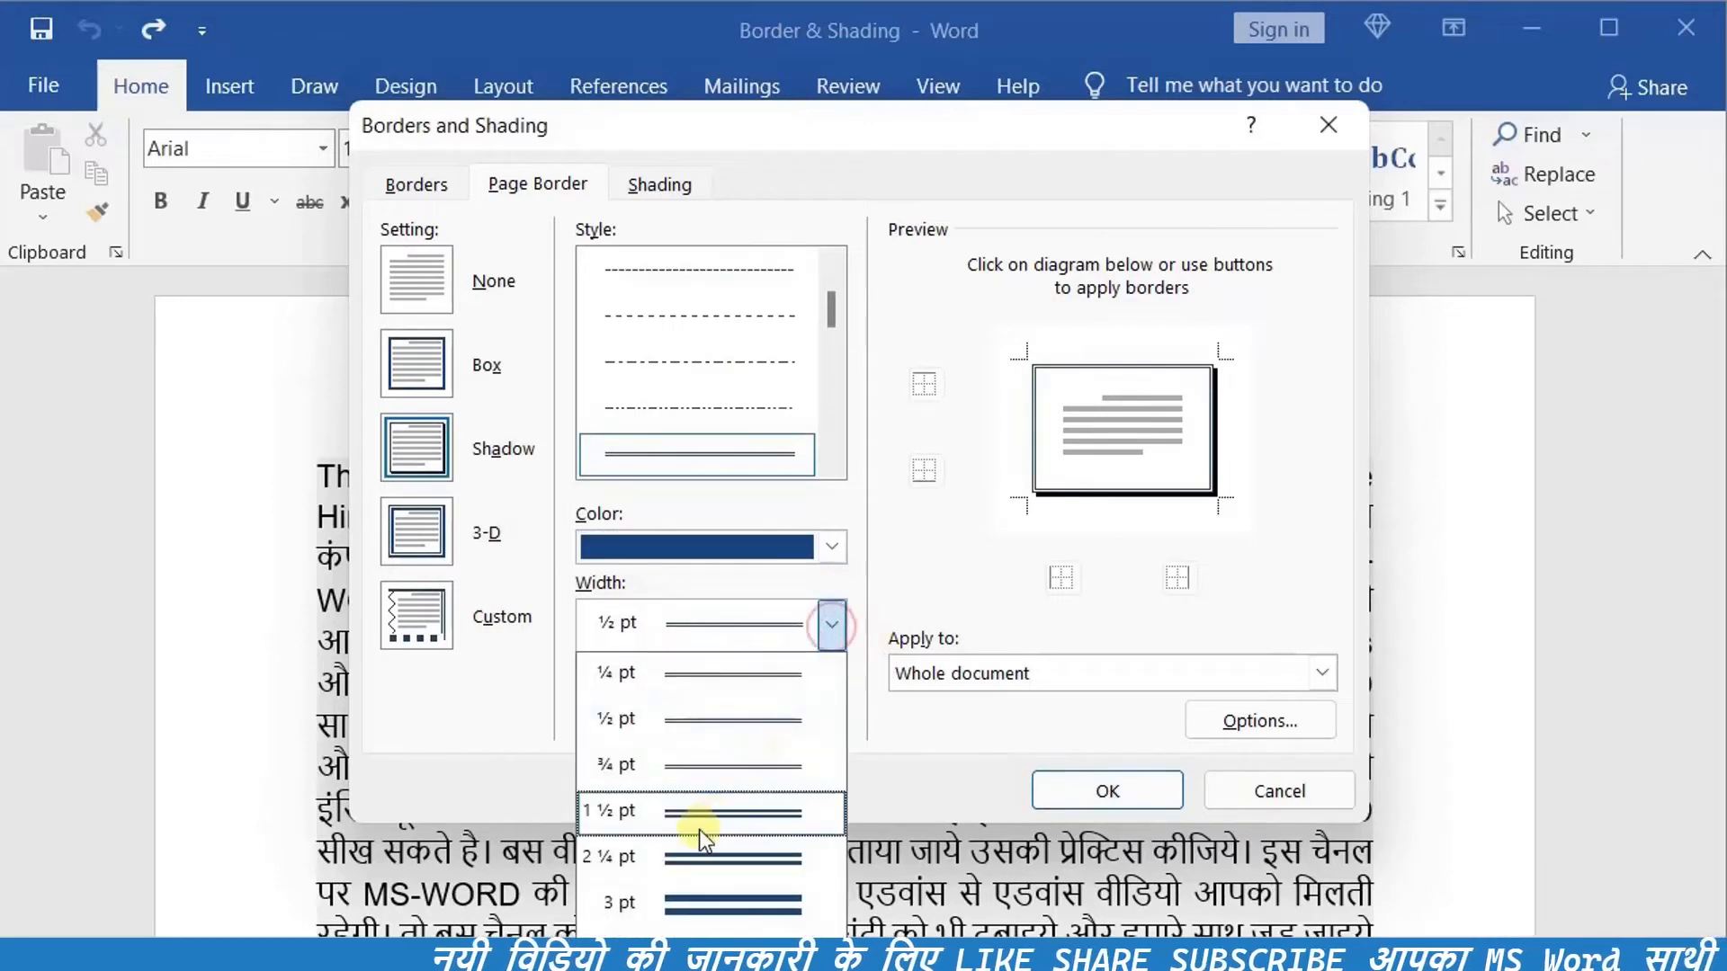
{"action": "left_click", "coordinate": [679, 904]}
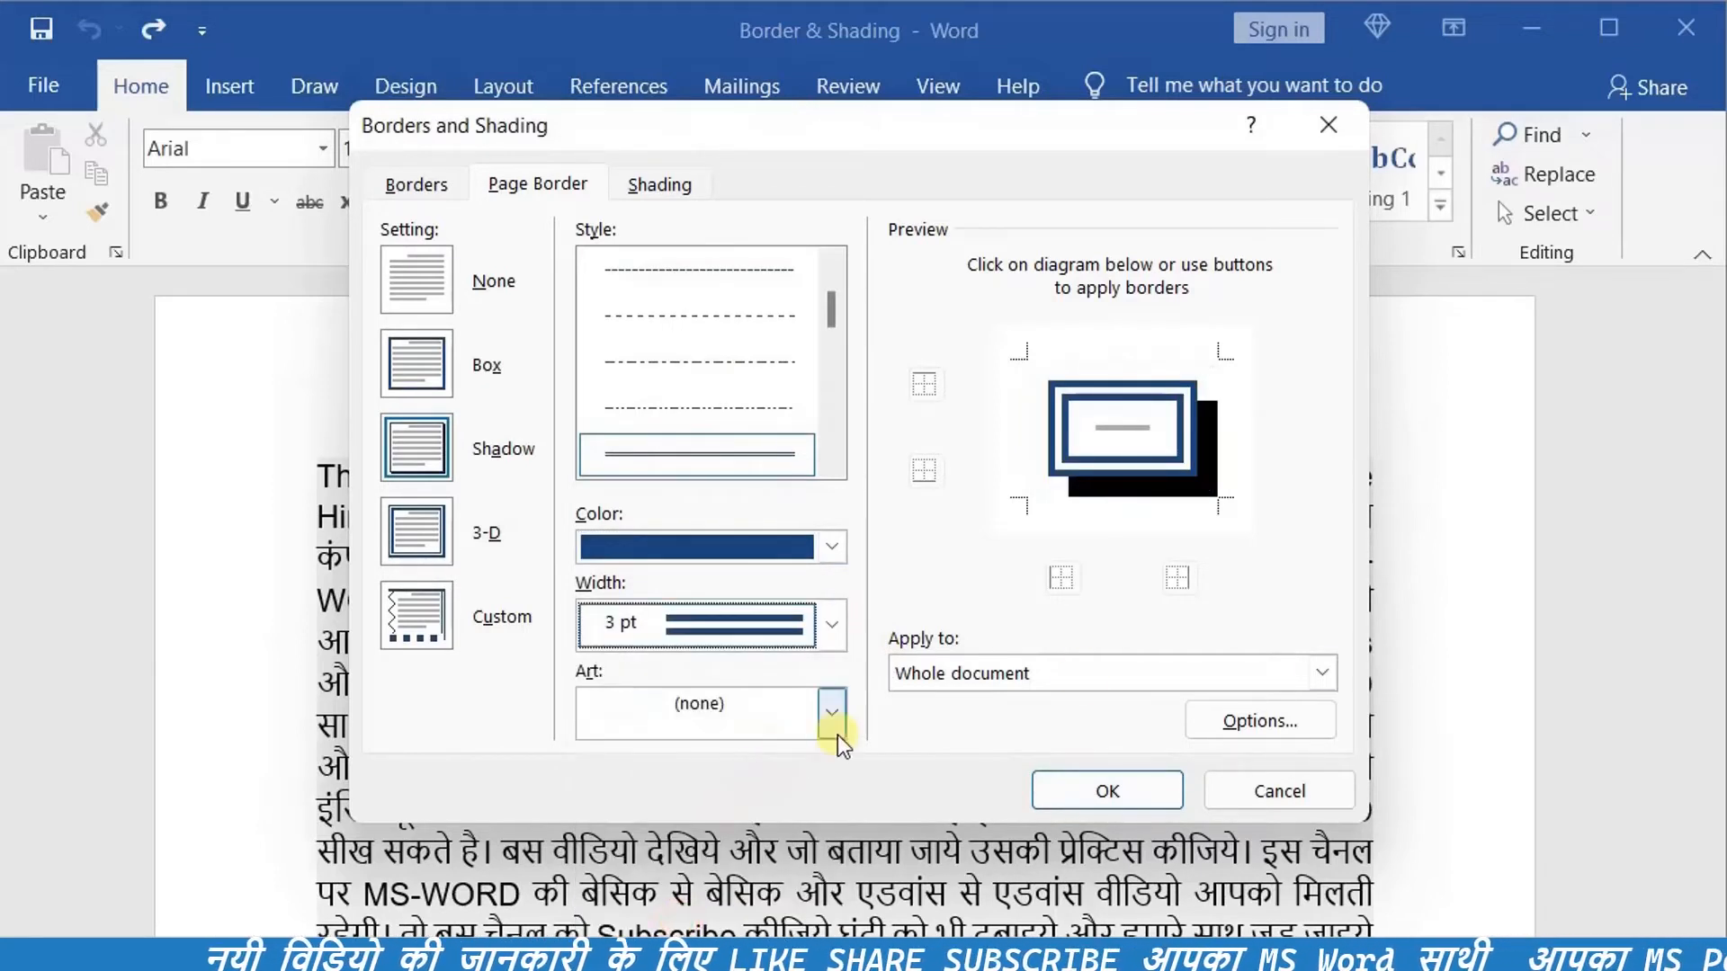
{"action": "left_click", "coordinate": [1315, 672]}
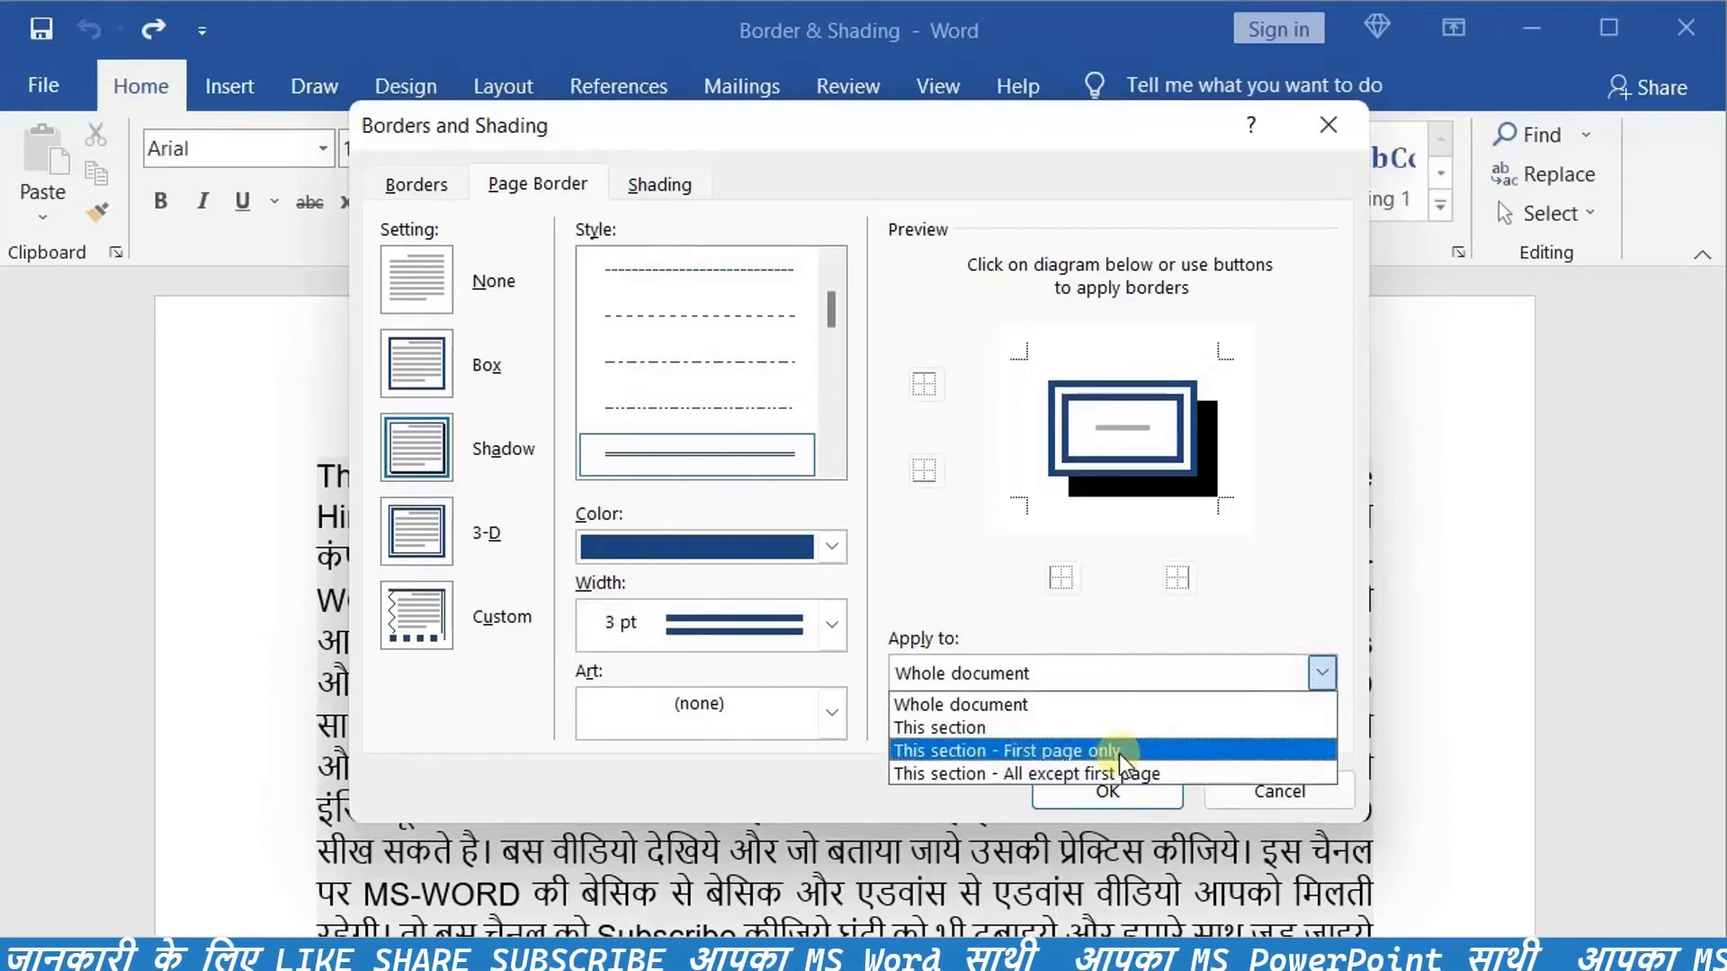
{"action": "left_click", "coordinate": [1103, 707]}
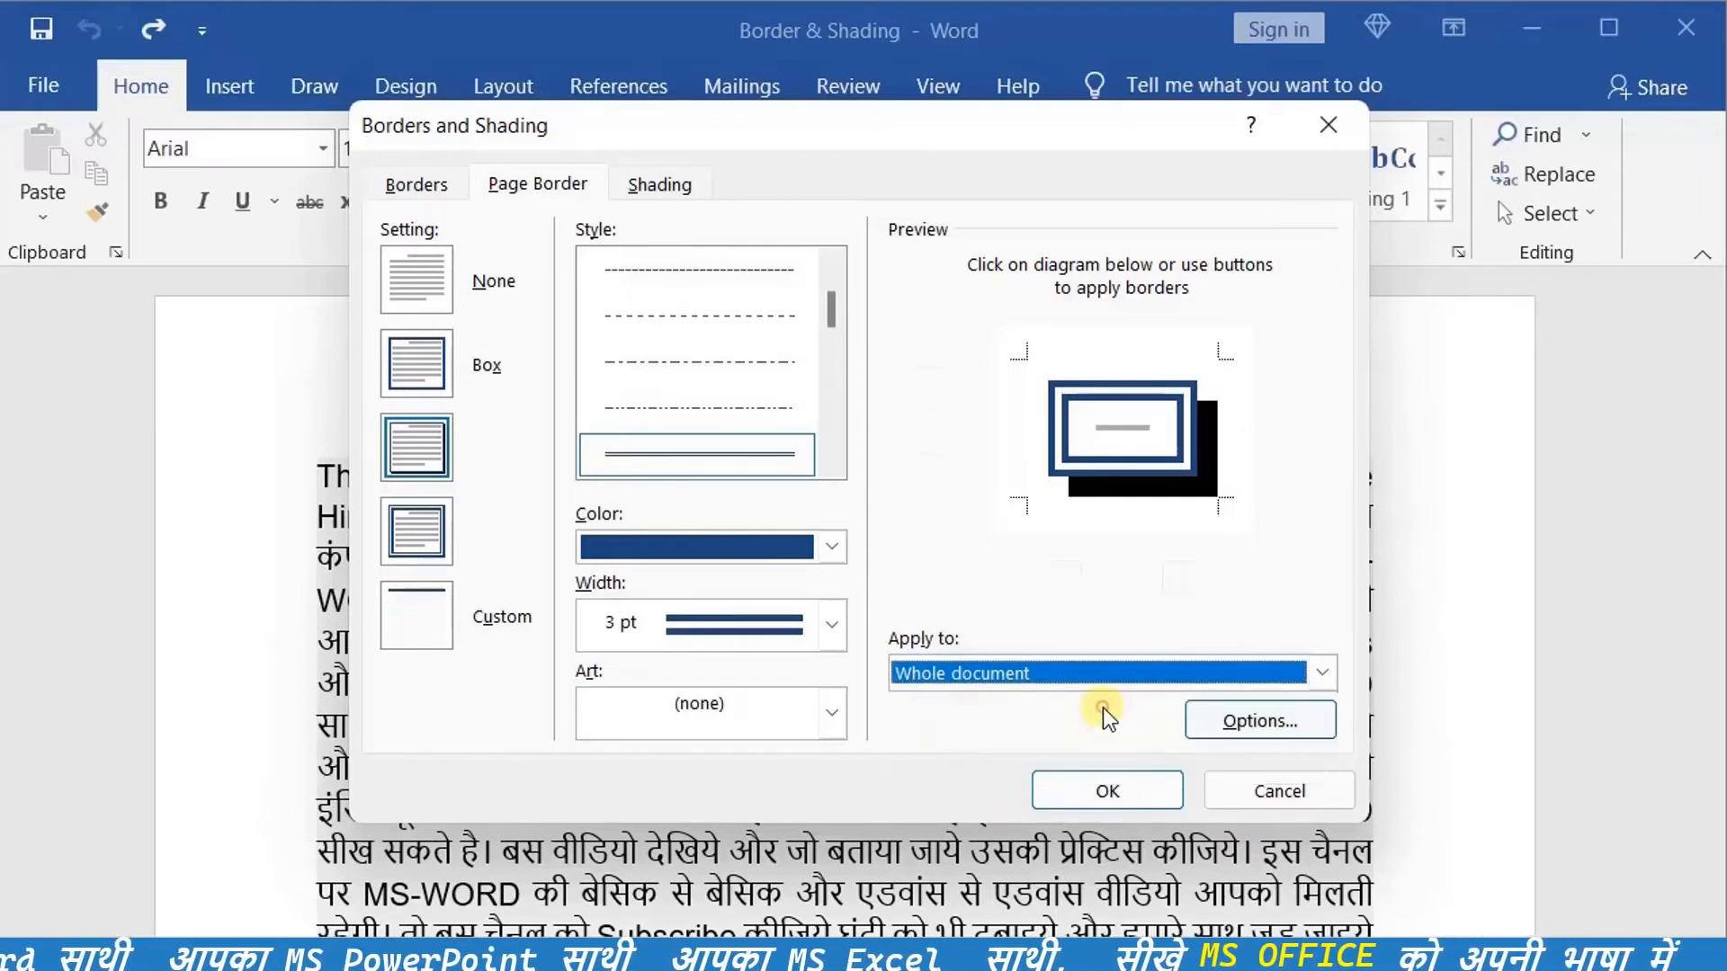
{"action": "left_click", "coordinate": [1140, 795]}
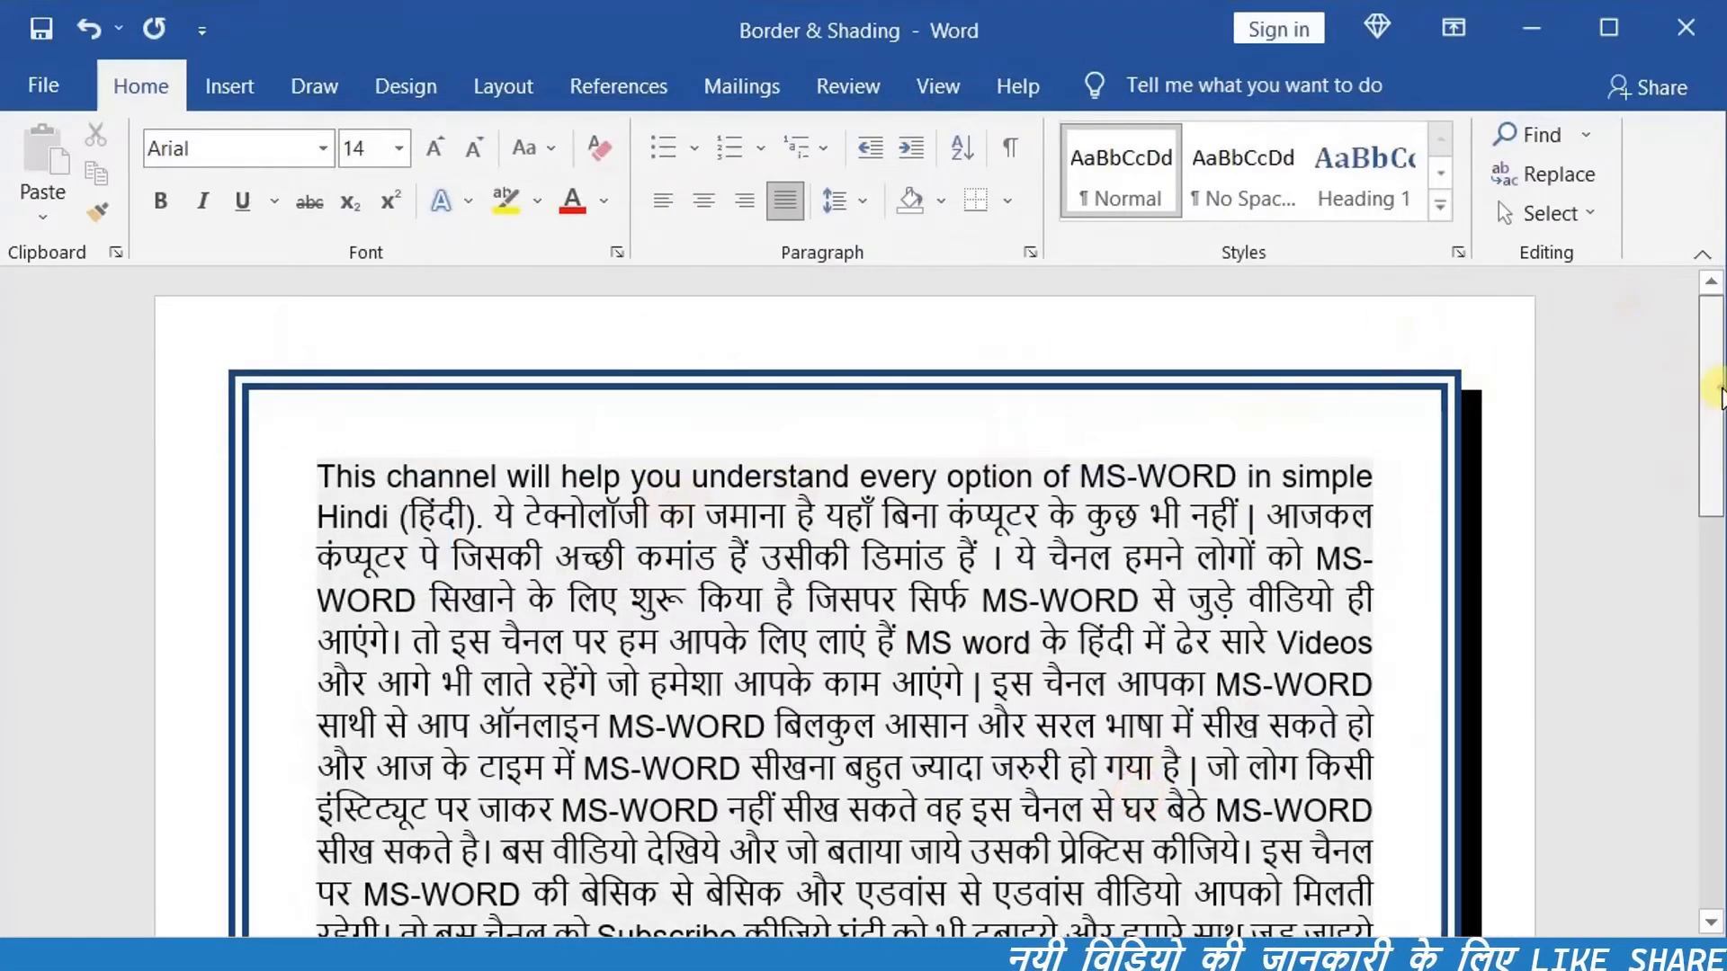
- Add blank lines and a page break below the last text line, and review the page border across the pages
{"action": "left_click_drag", "start_coordinate": [1718, 396], "coordinate": [1718, 630]}
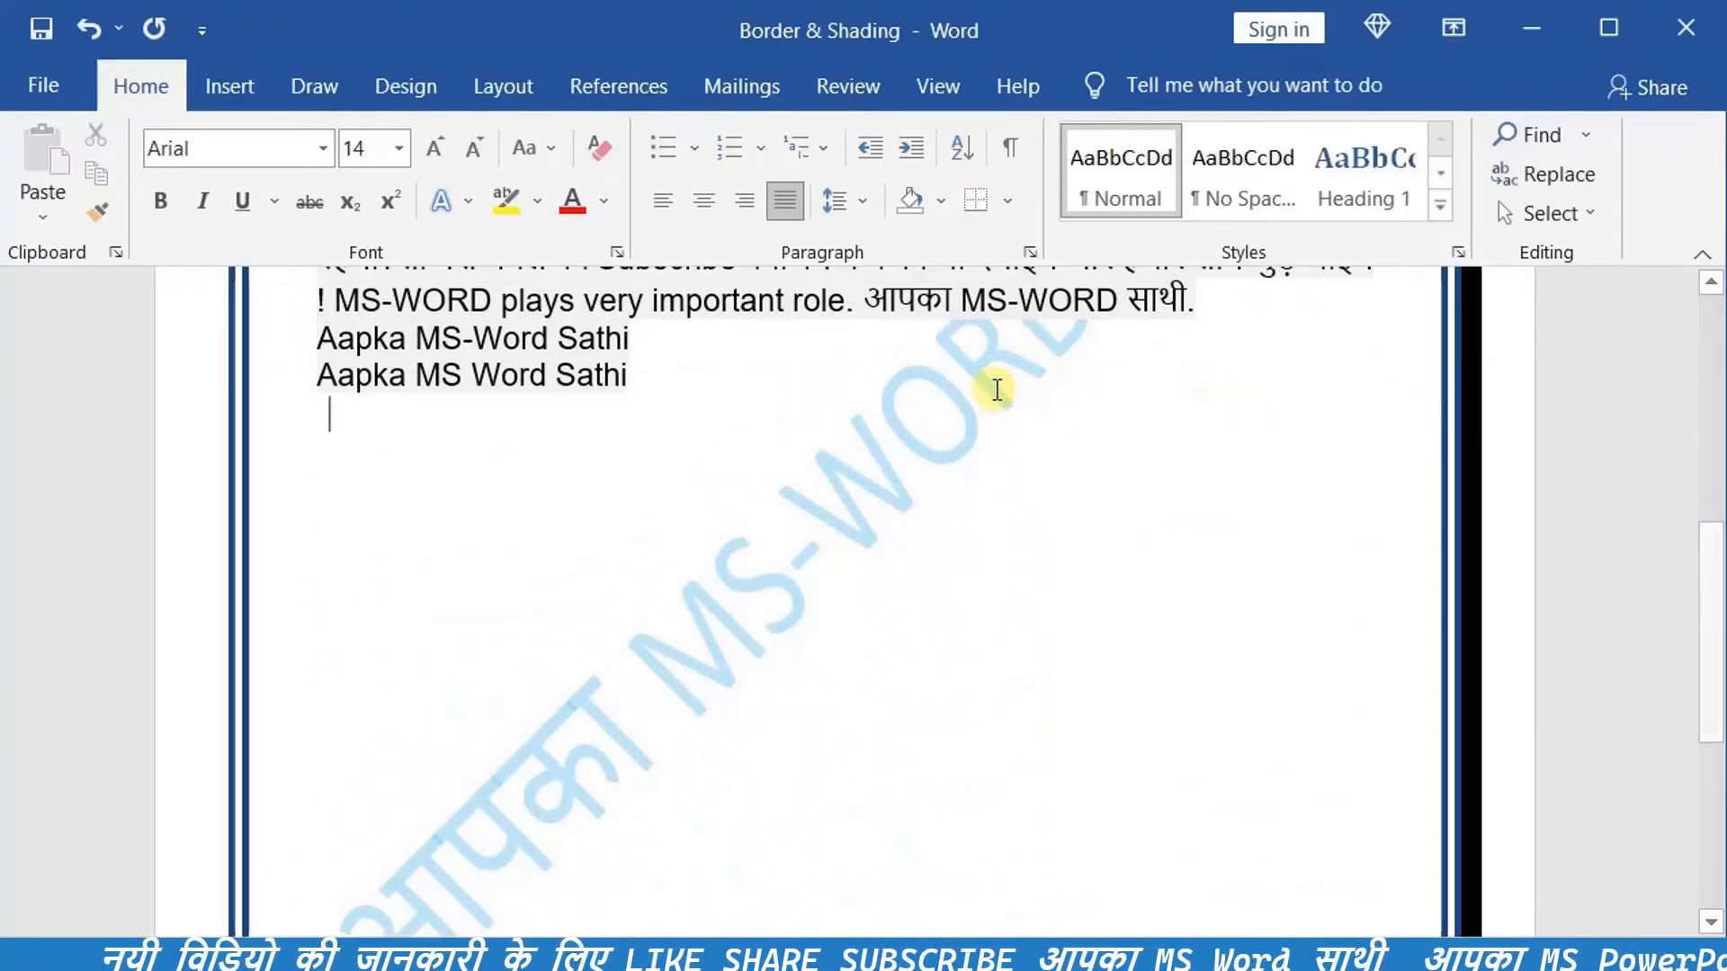
{"action": "key", "text": "Return"}
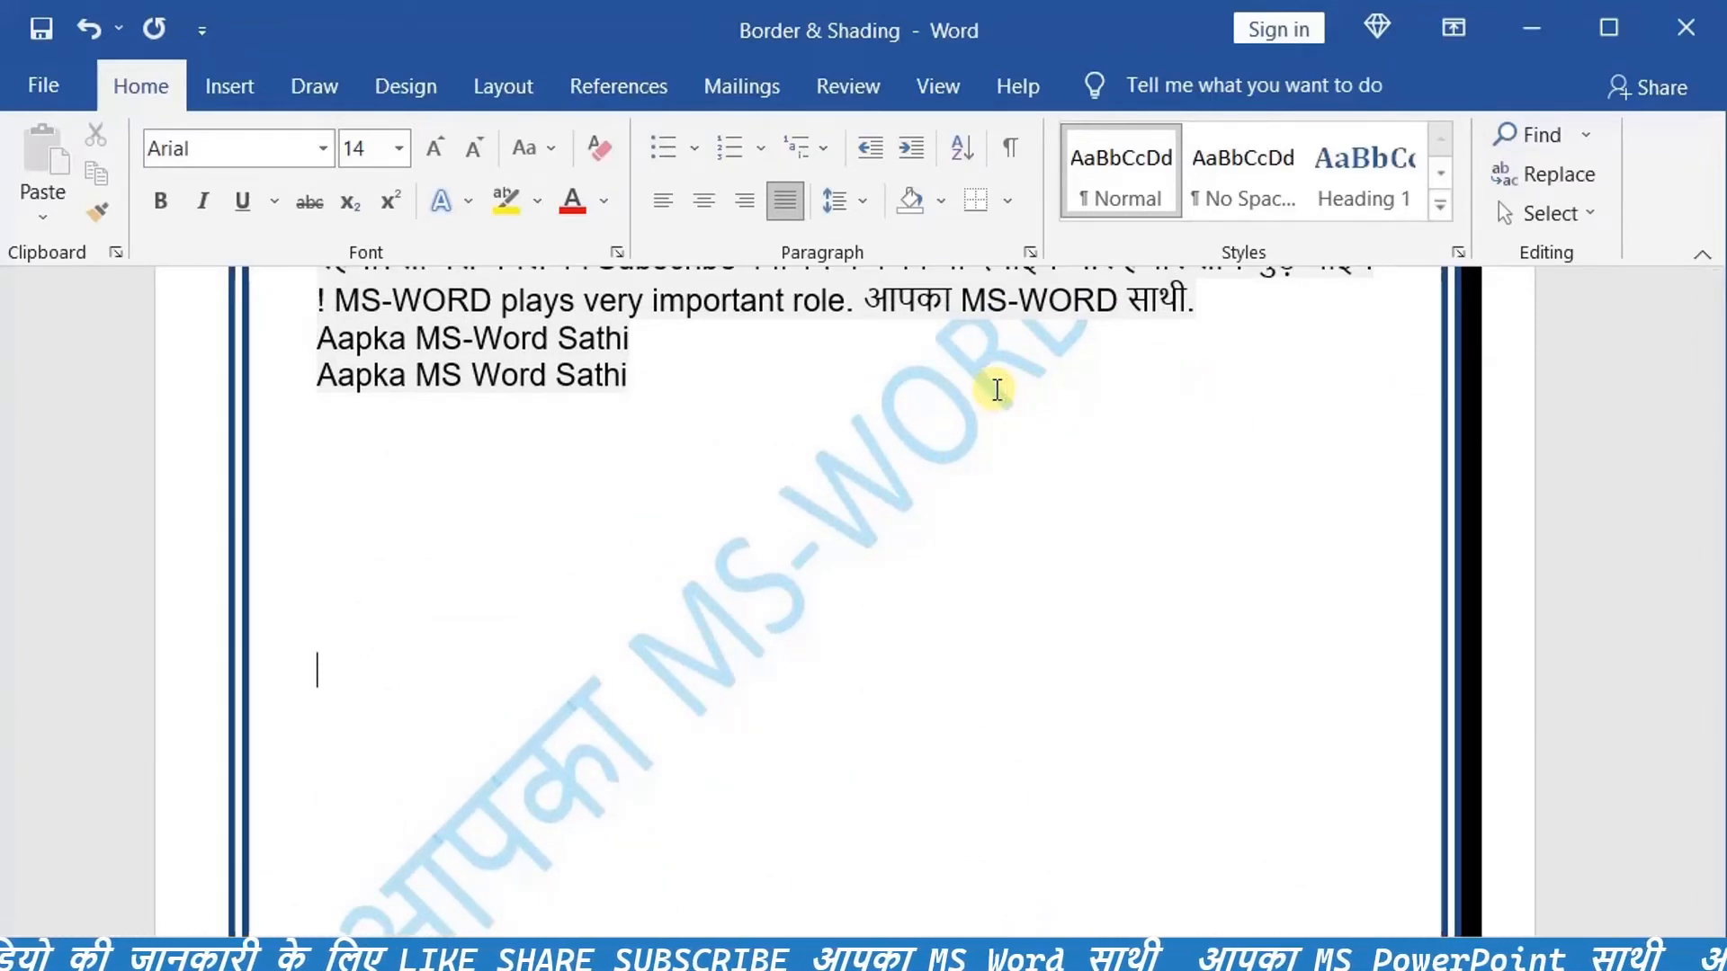
{"action": "key", "text": "Return"}
{"action": "key", "text": "Return"}
{"action": "key", "text": "Return"}
{"action": "key", "text": "ctrl+Return"}
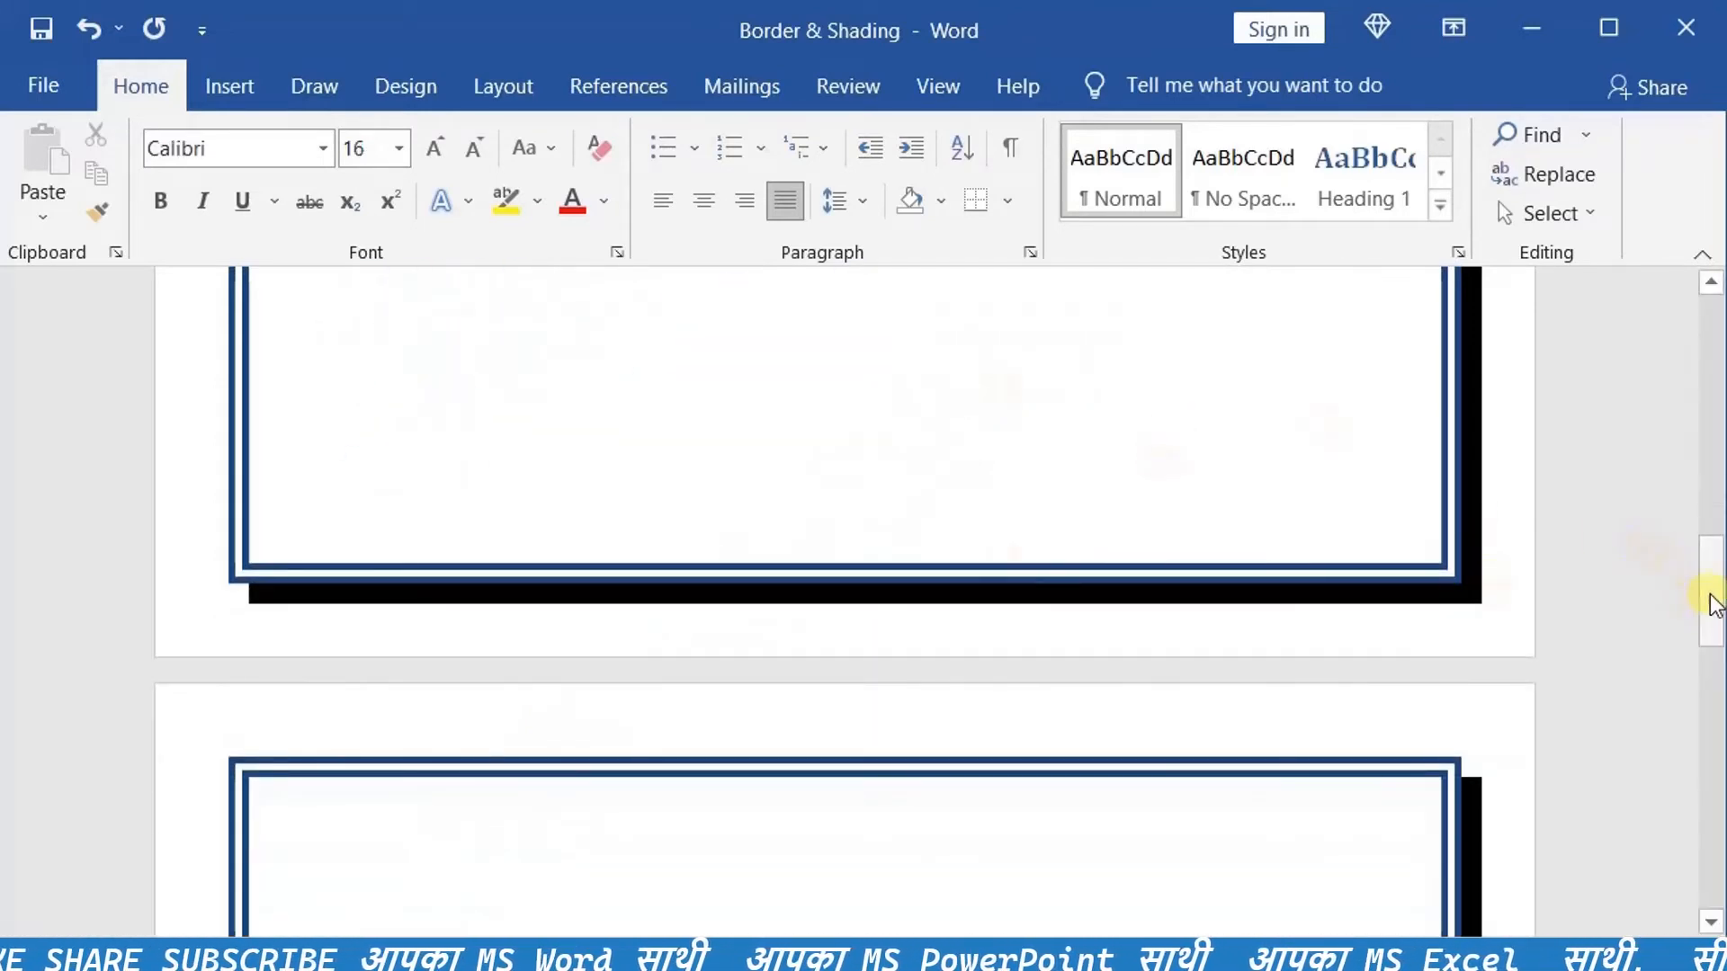
{"action": "left_click_drag", "start_coordinate": [1713, 605], "coordinate": [1713, 368]}
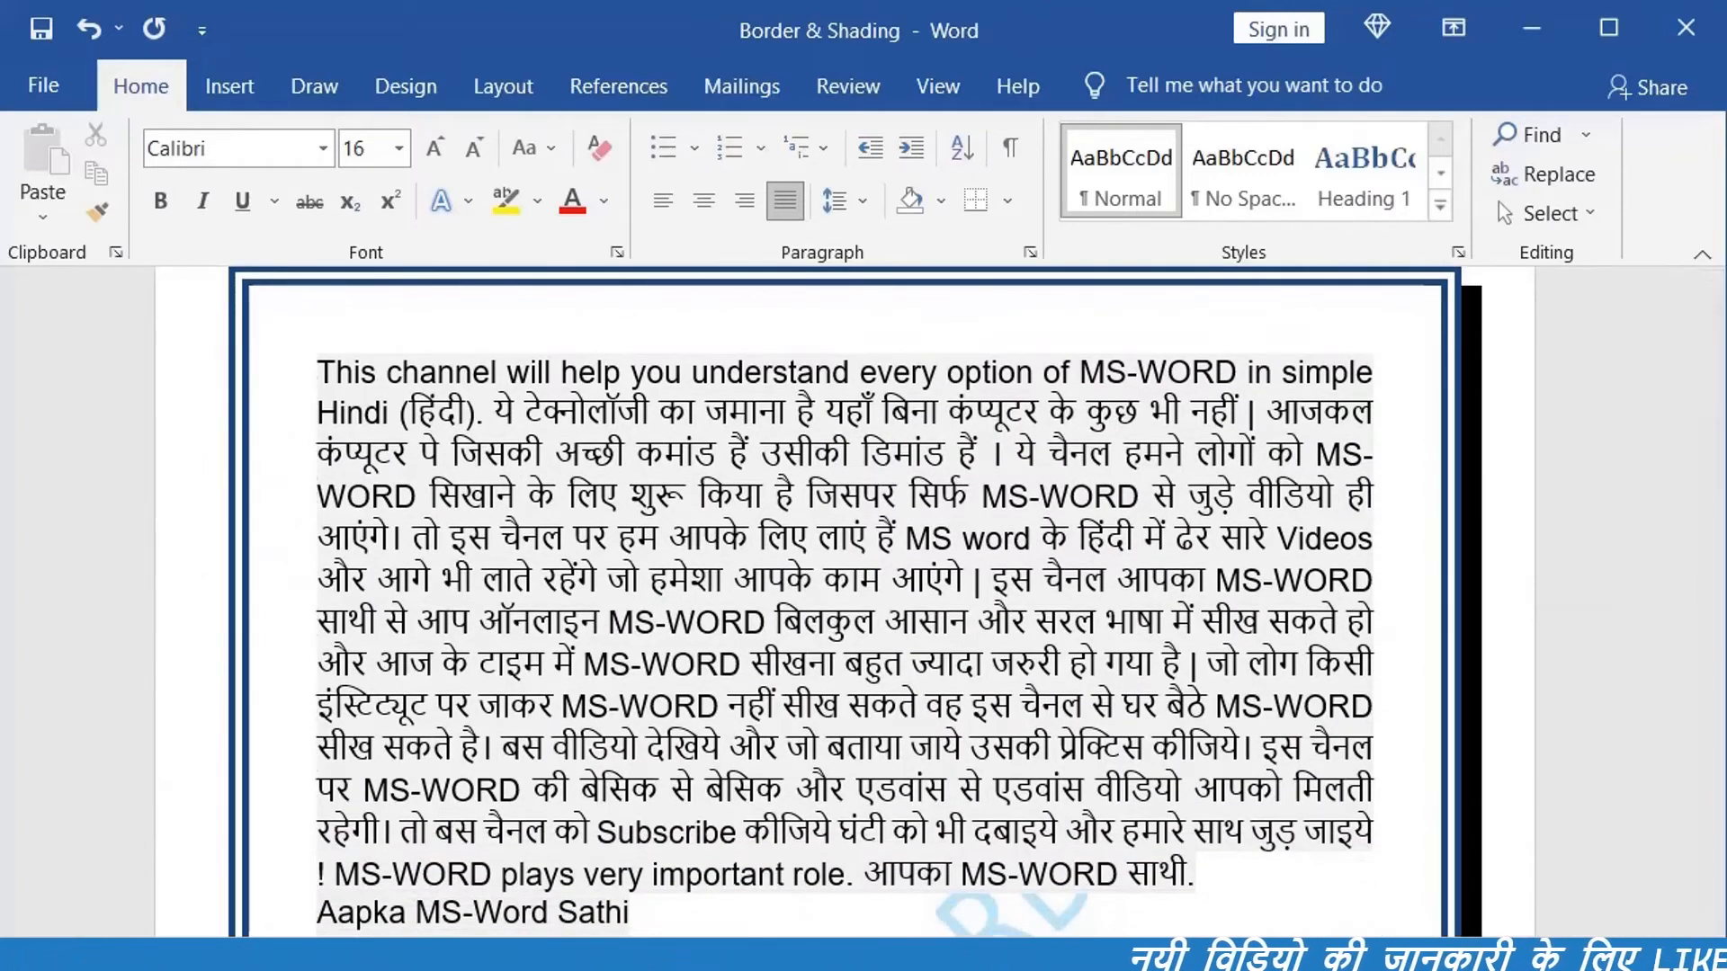
- Replace the page border with the star-shaped art border for the whole document, and review it across the pages
{"action": "left_click", "coordinate": [1008, 203]}
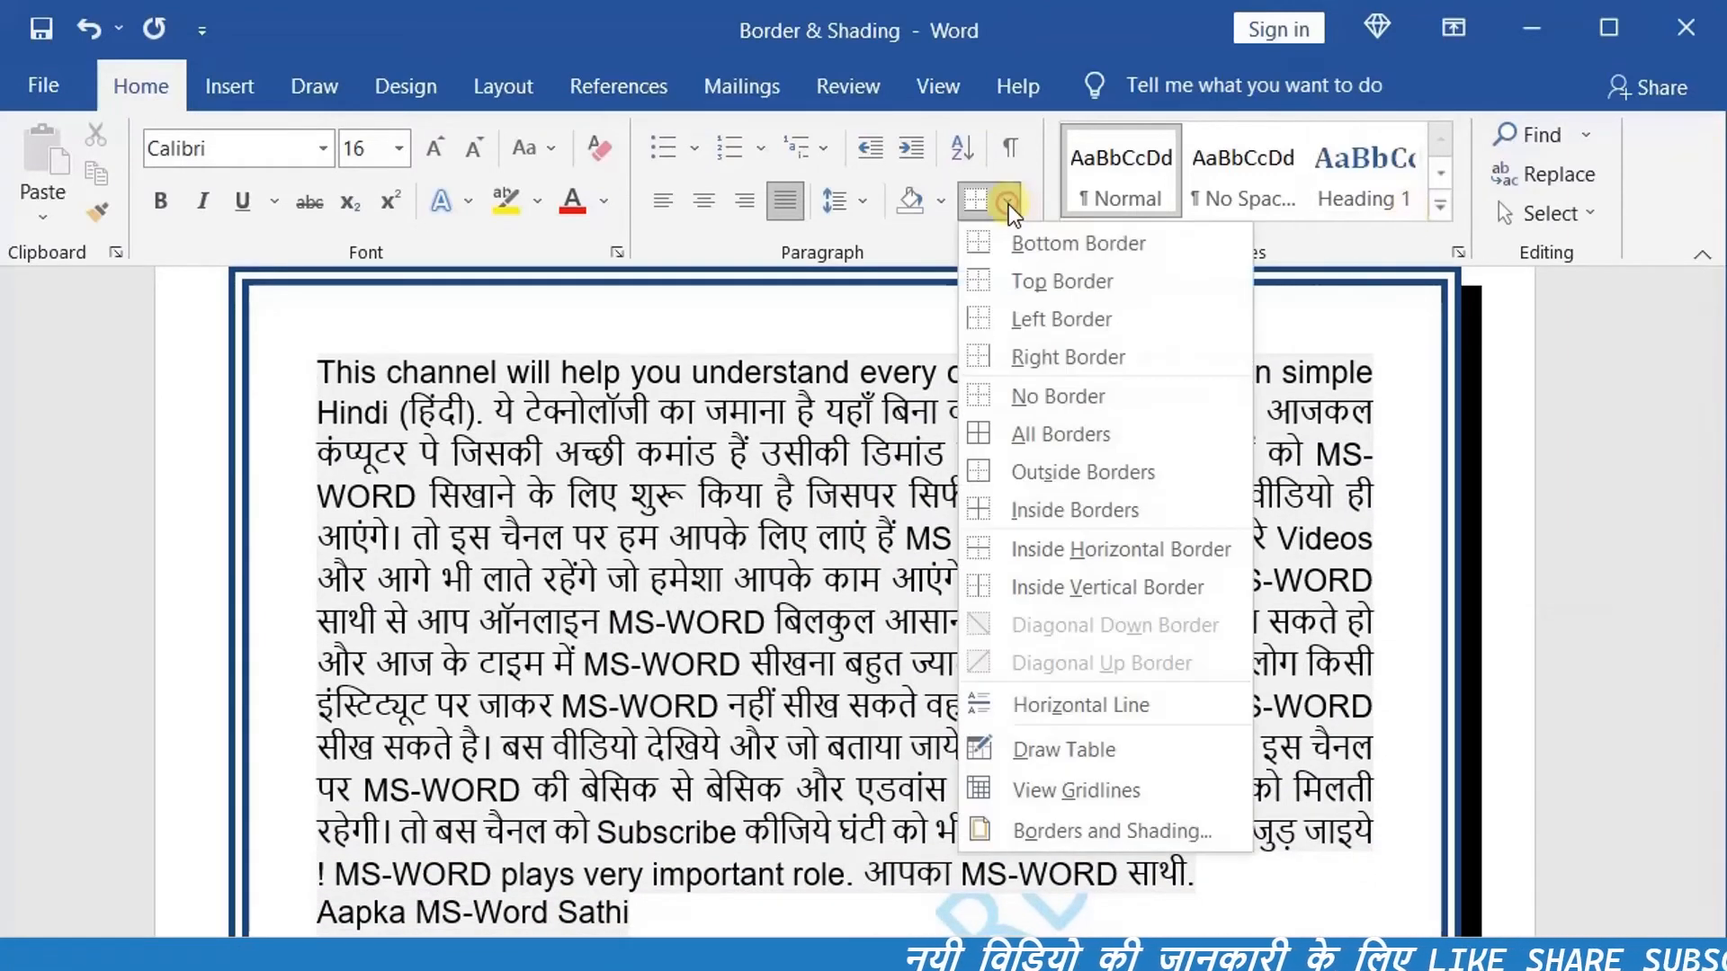
{"action": "left_click", "coordinate": [1059, 812]}
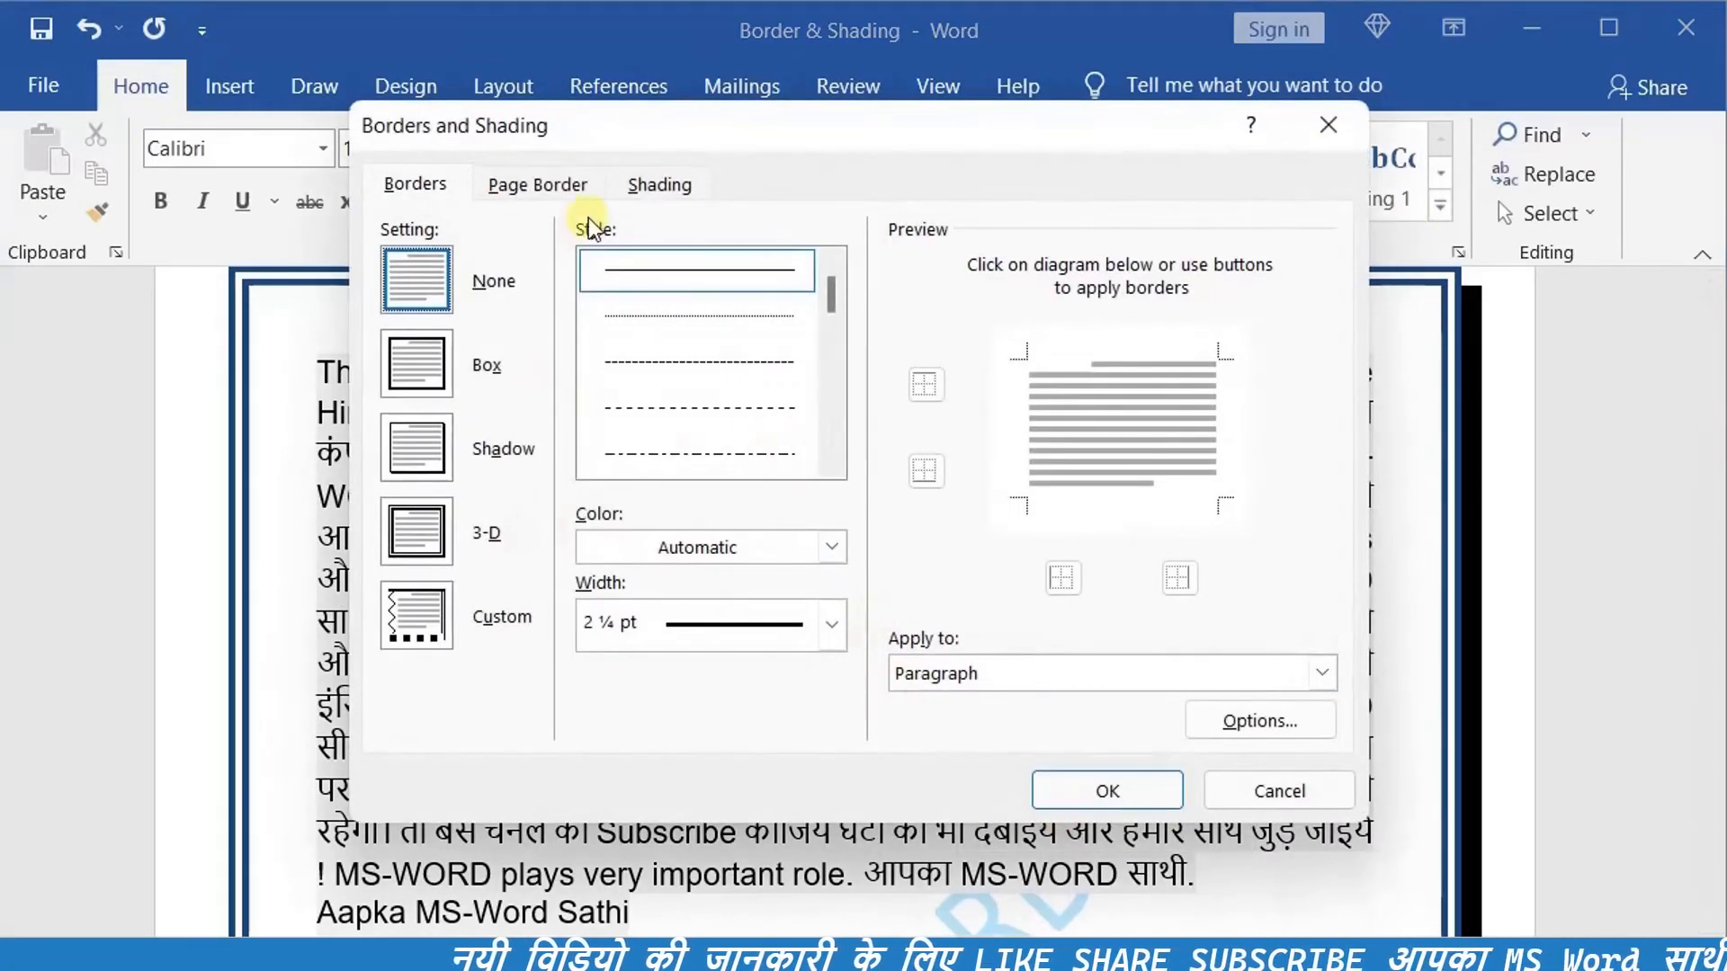
{"action": "left_click", "coordinate": [551, 189]}
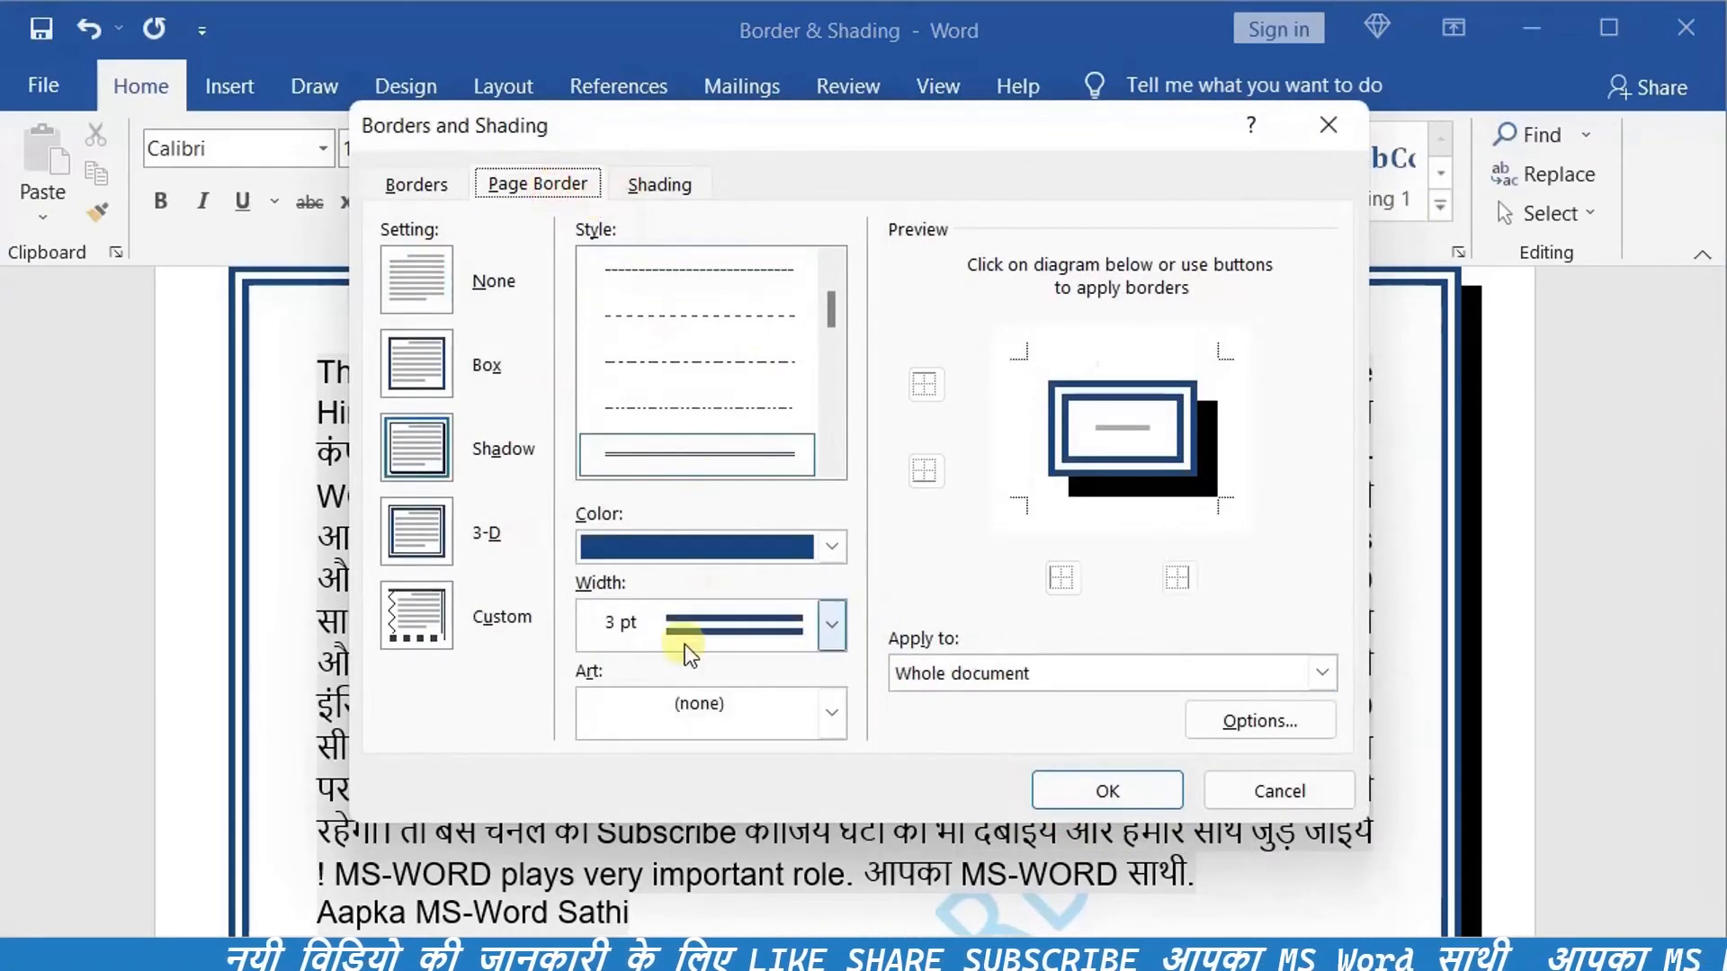
{"action": "left_click", "coordinate": [831, 714]}
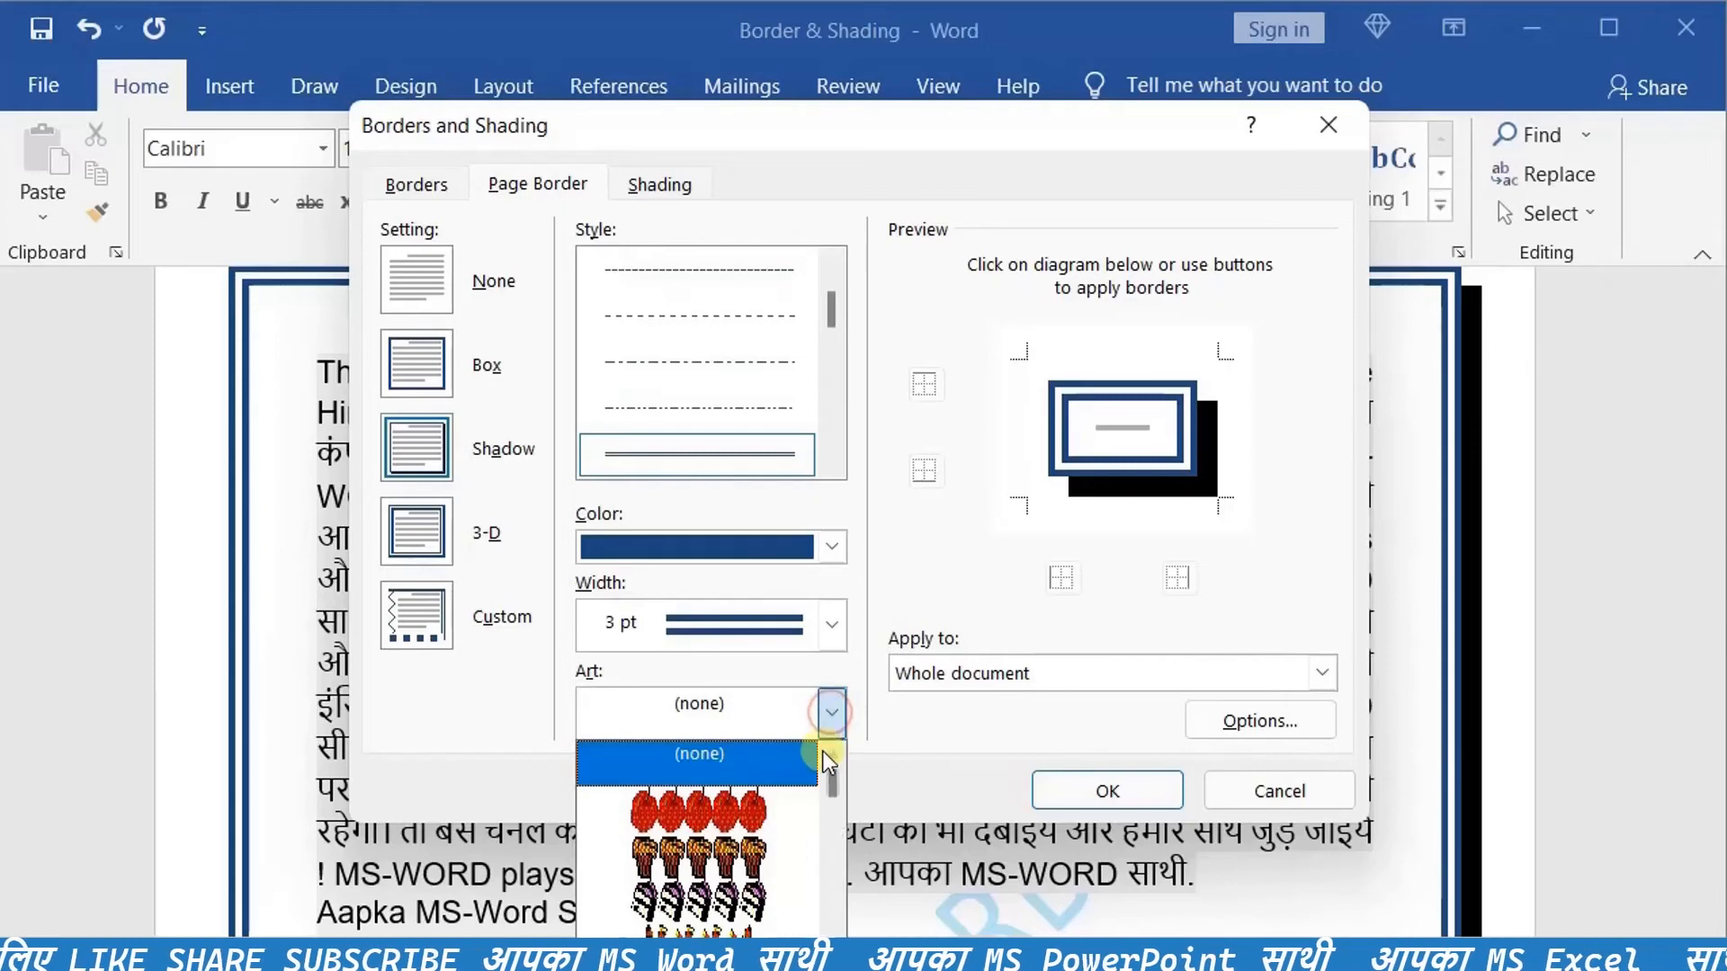
{"action": "left_click_drag", "start_coordinate": [827, 781], "coordinate": [829, 822]}
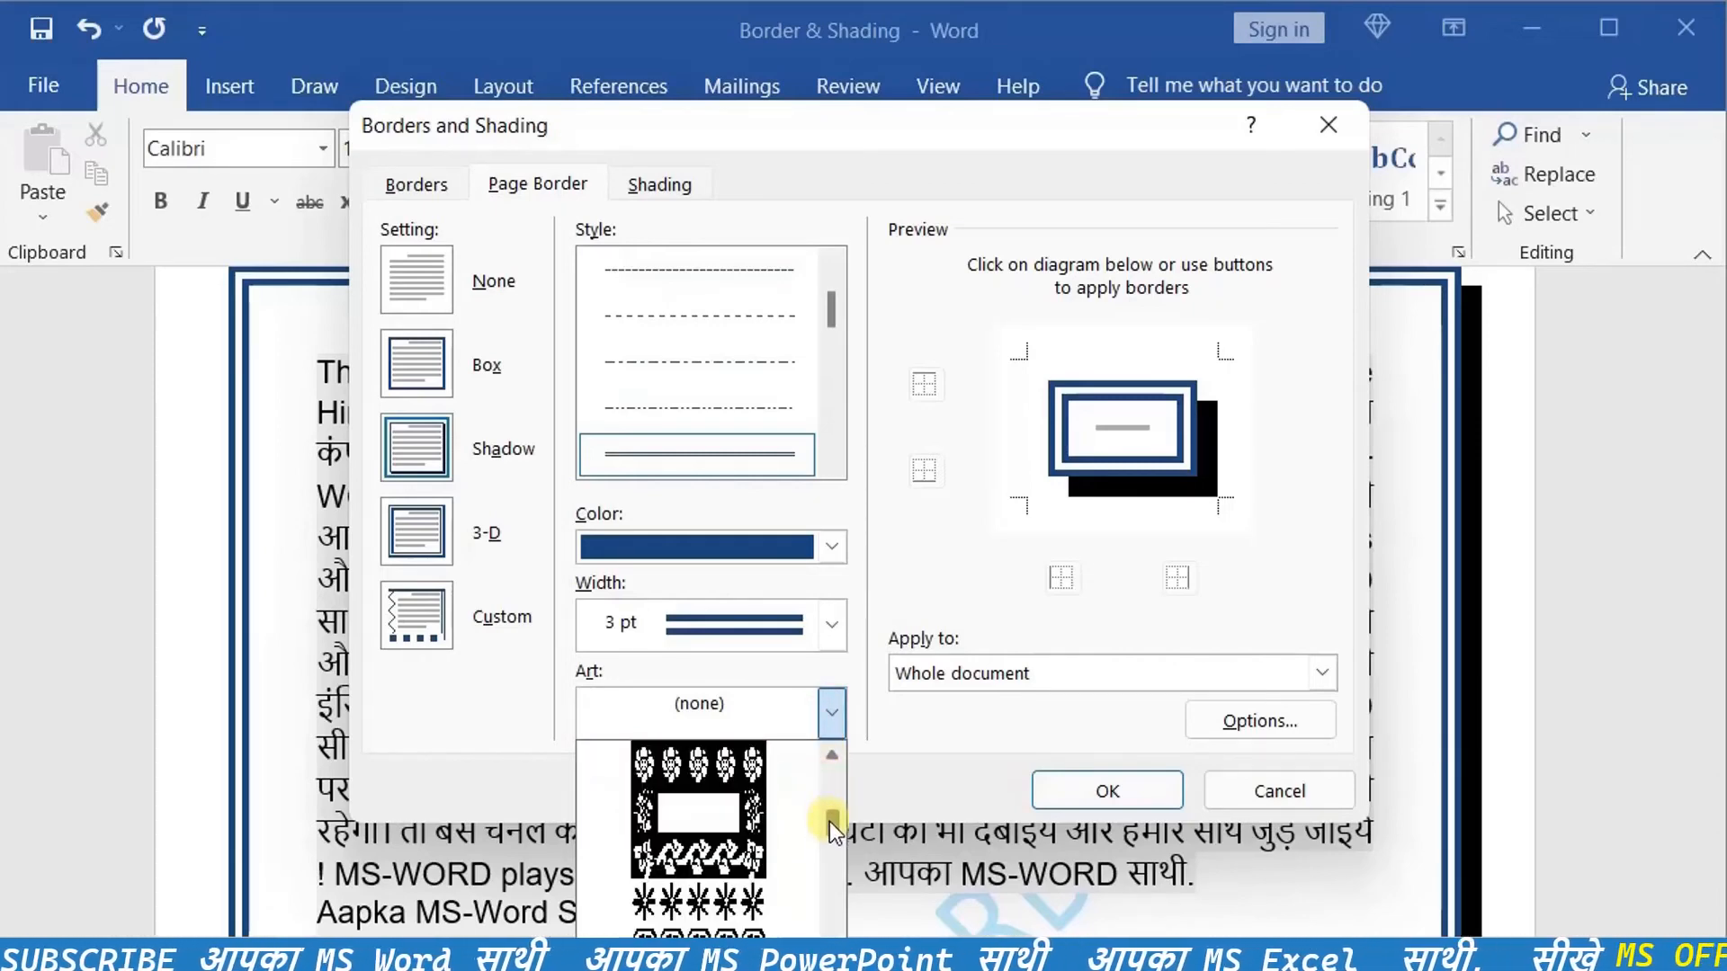
{"action": "left_click", "coordinate": [698, 903]}
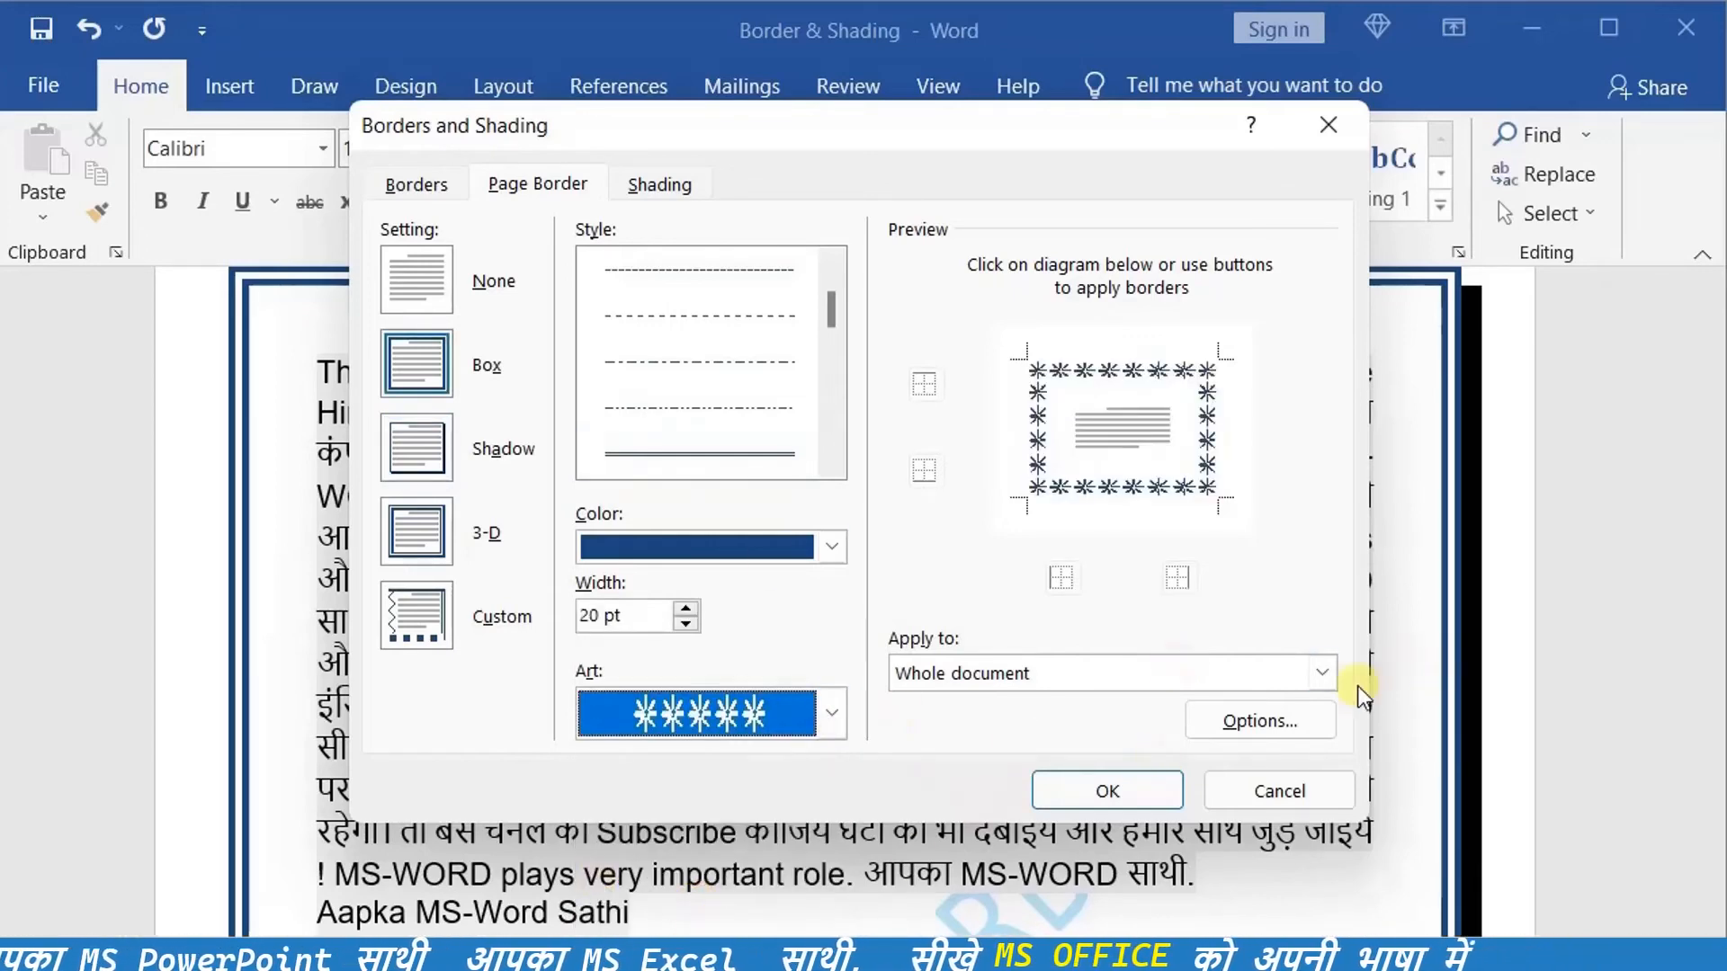
{"action": "left_click", "coordinate": [1142, 797]}
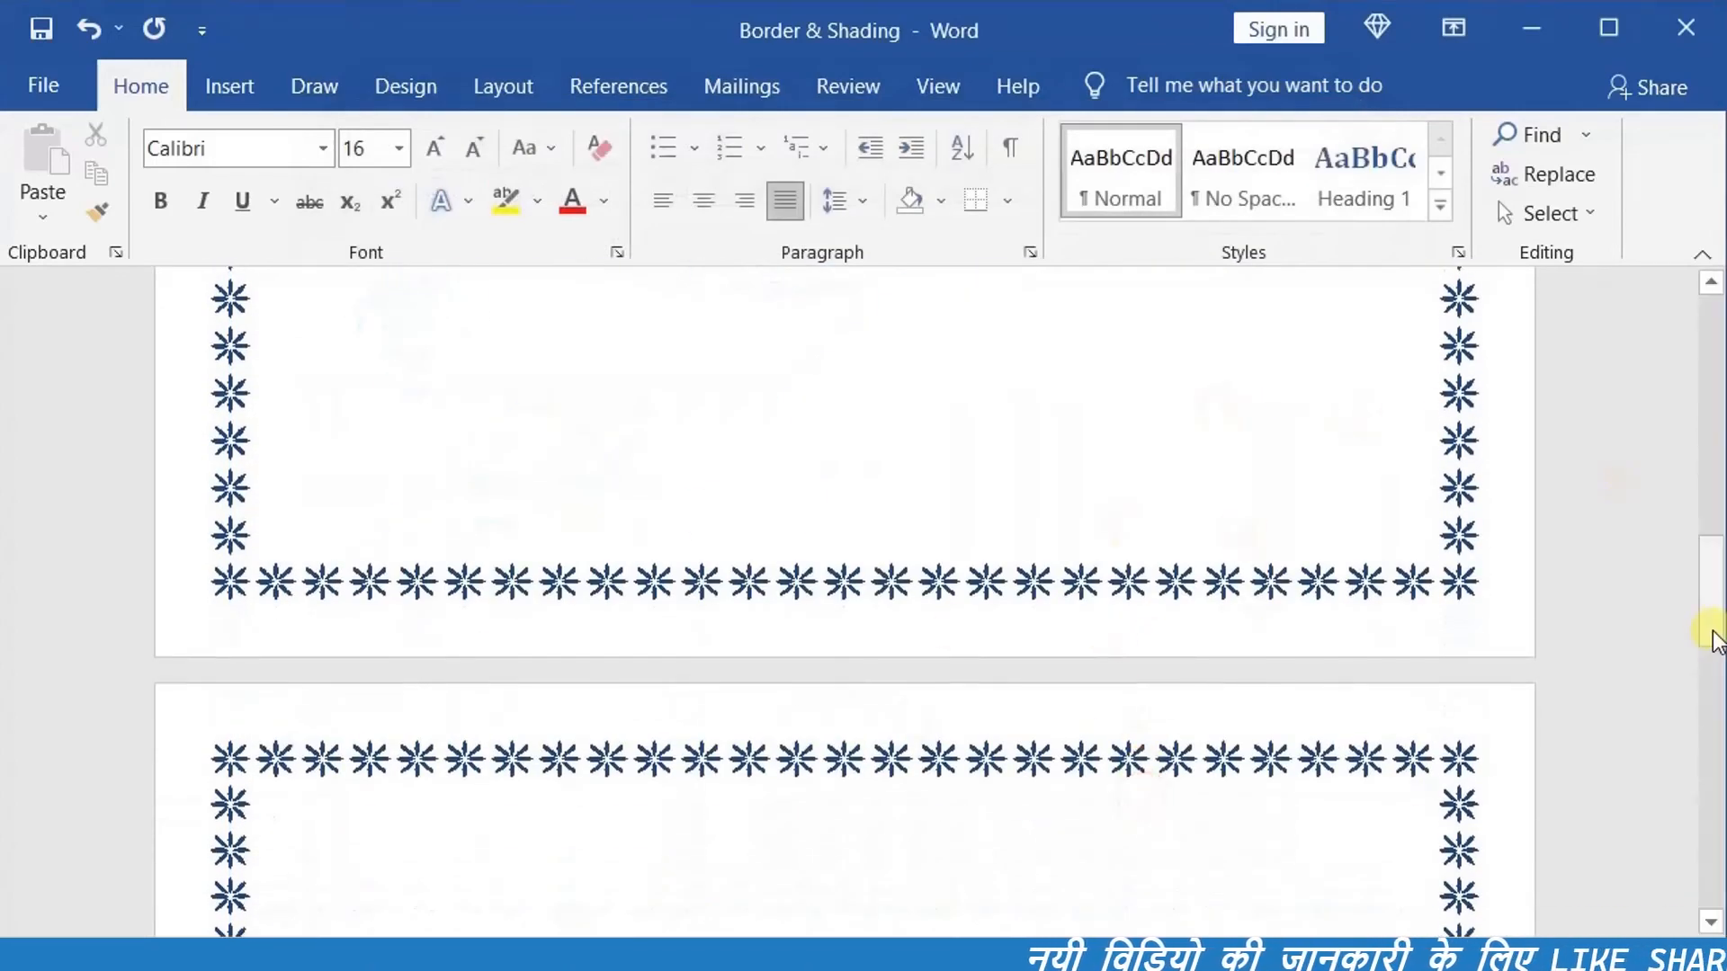
{"action": "left_click_drag", "start_coordinate": [1711, 629], "coordinate": [1671, 319]}
- Change the star-shaped art page border to black in Borders and Shading, and review it down the document
{"action": "left_click", "coordinate": [1009, 200]}
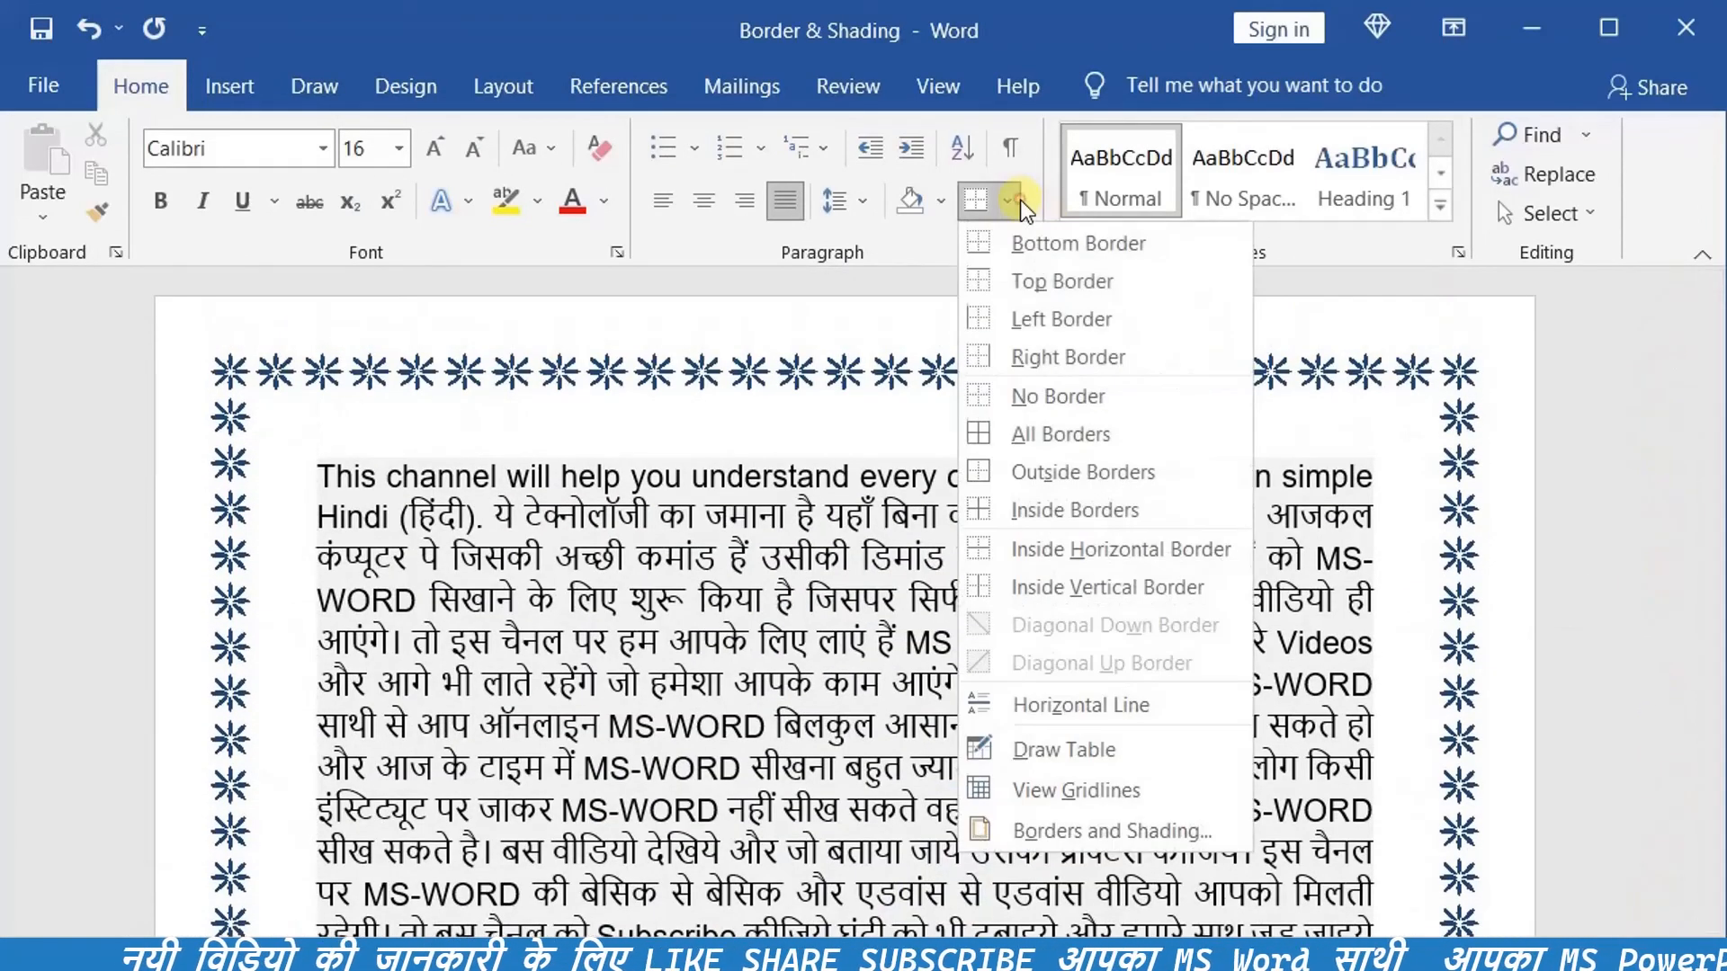
{"action": "left_click", "coordinate": [1033, 831]}
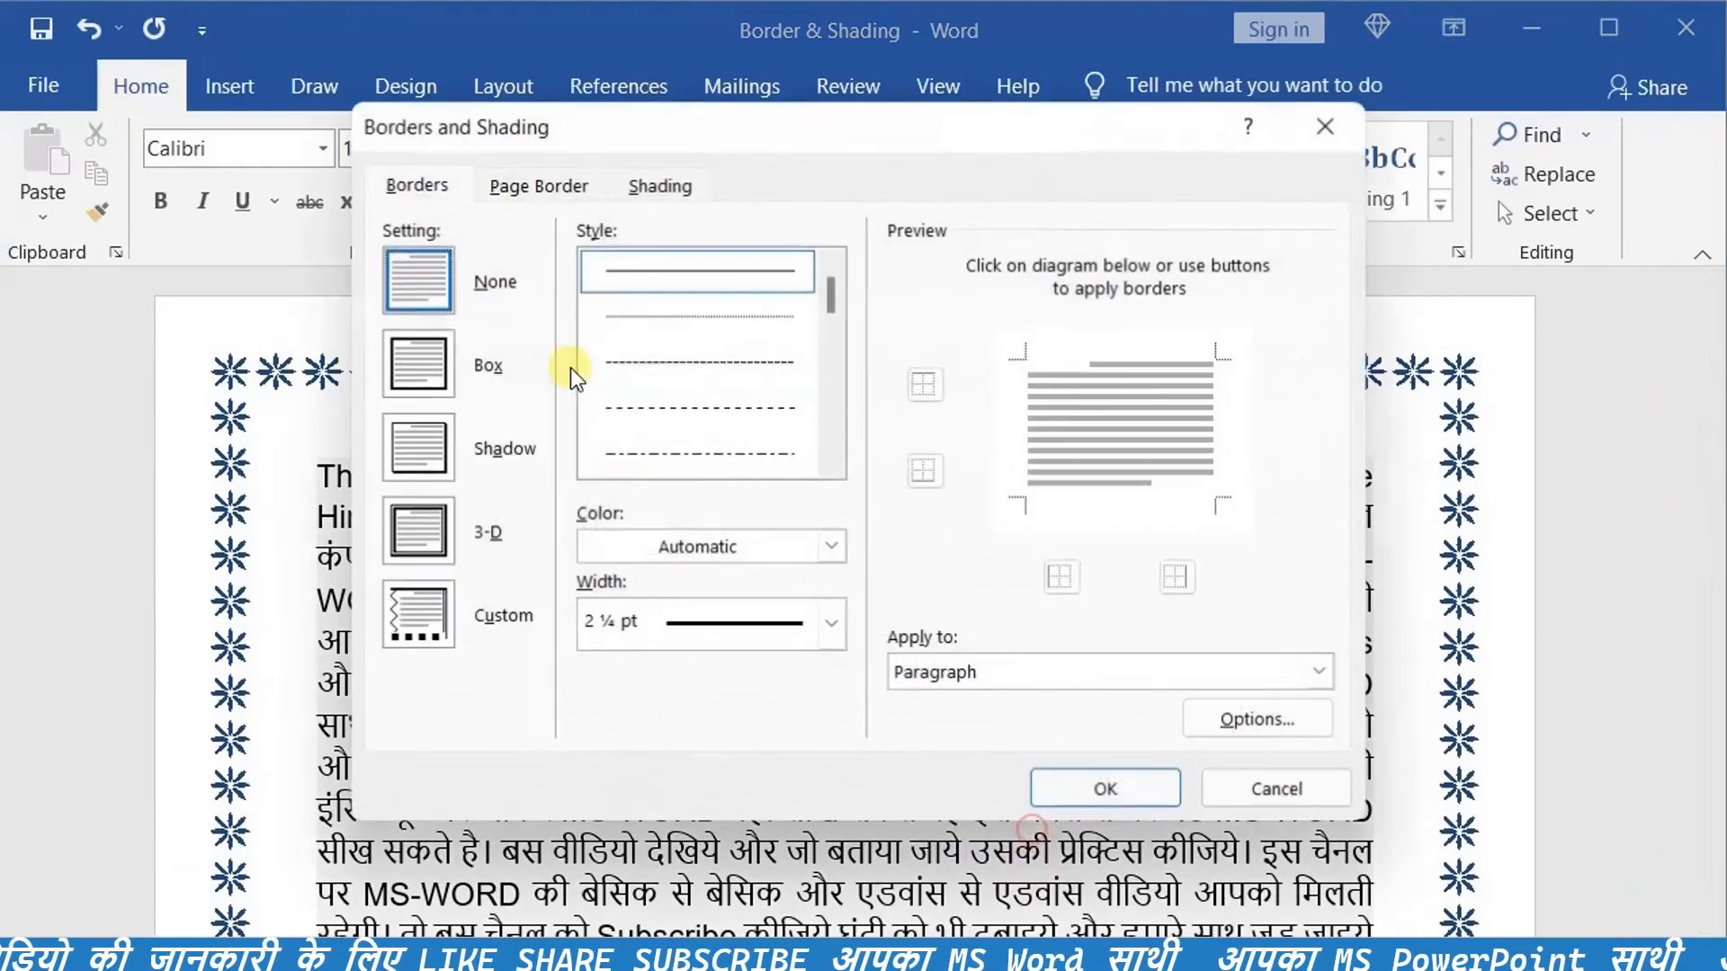
{"action": "left_click", "coordinate": [531, 191]}
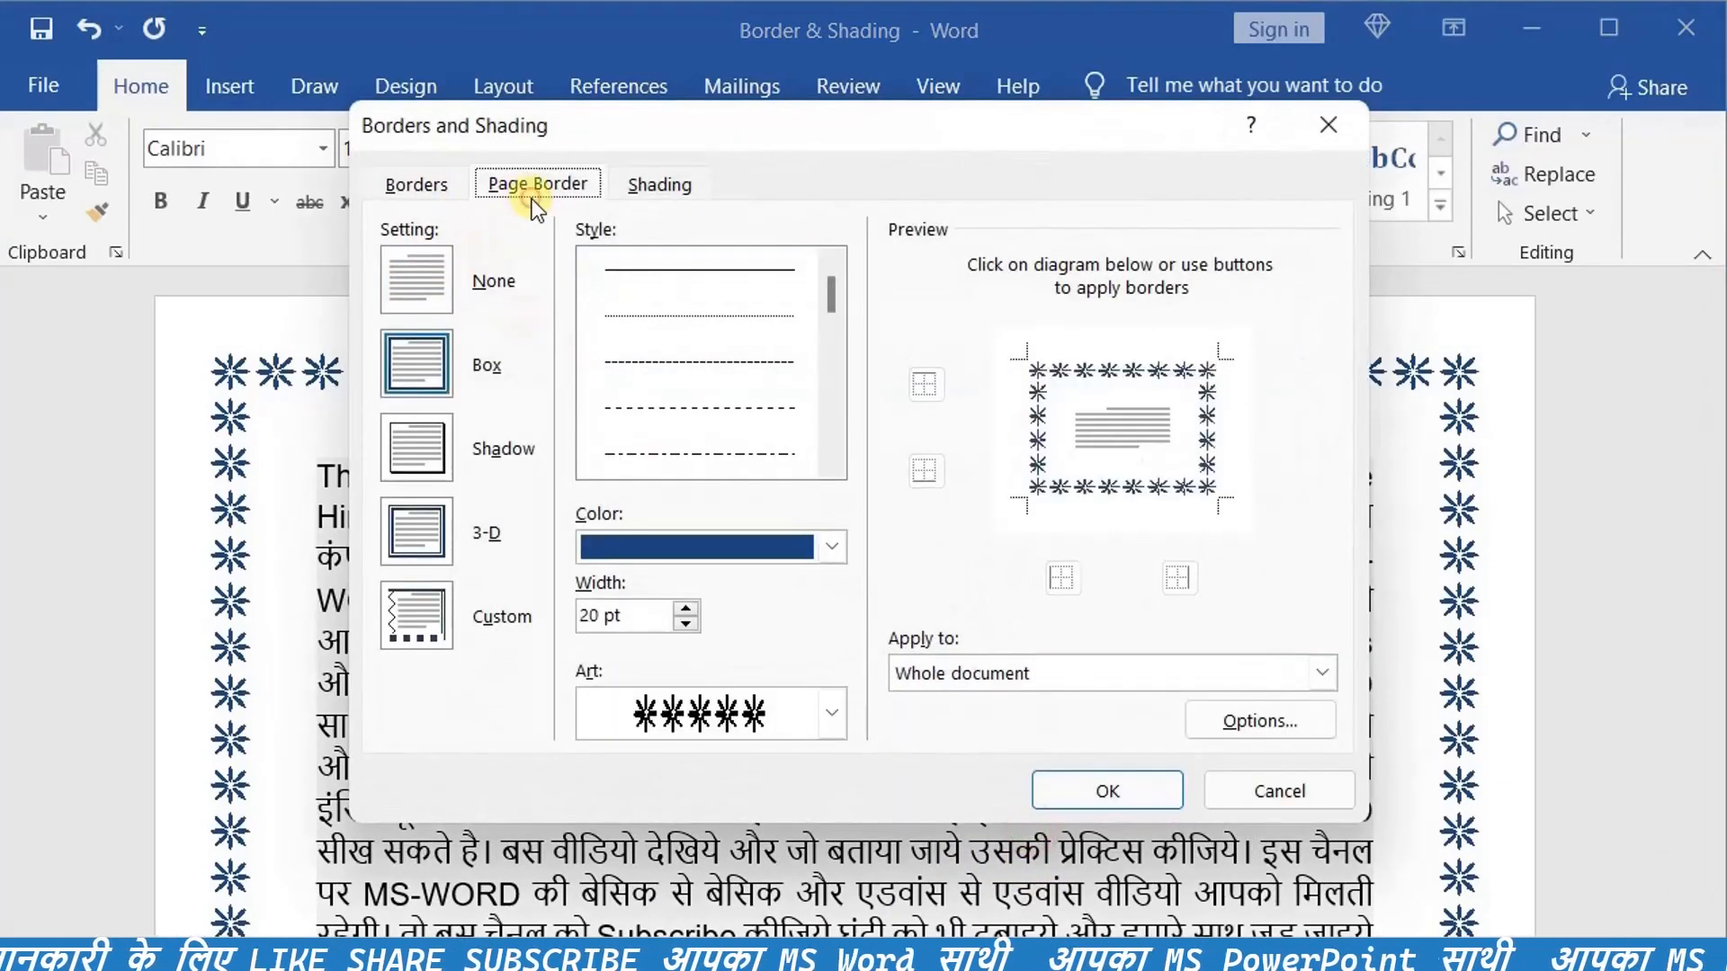
{"action": "left_click", "coordinate": [635, 191]}
{"action": "left_click", "coordinate": [1107, 791]}
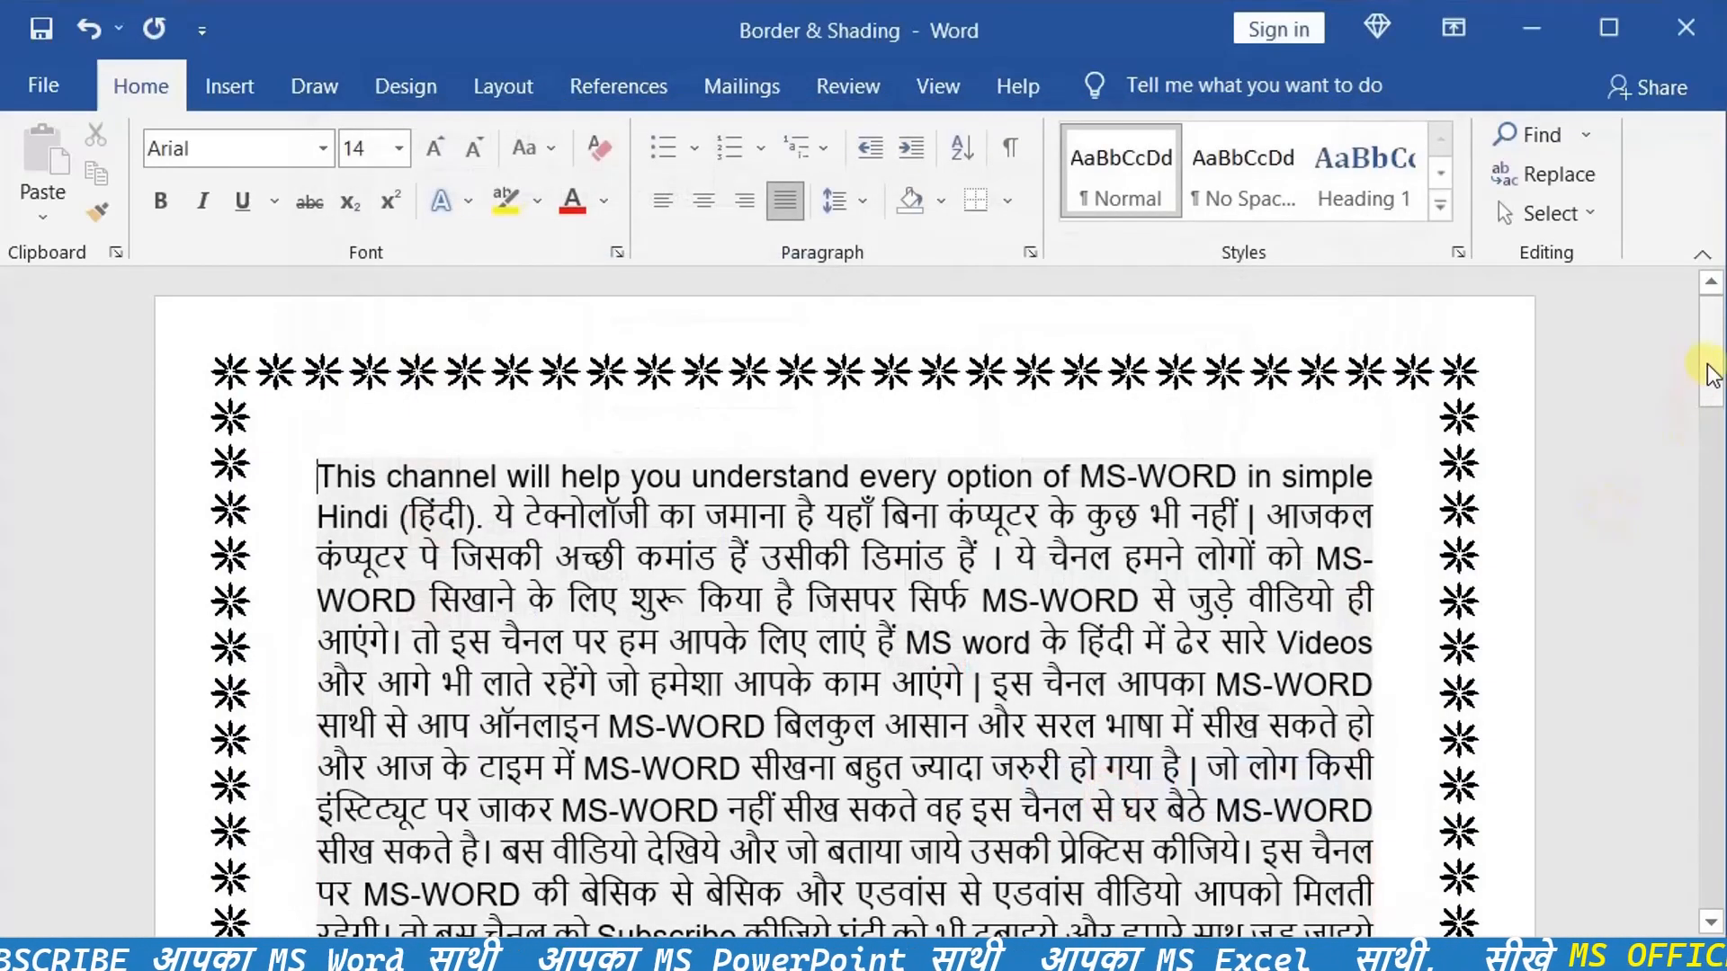
{"action": "left_click_drag", "start_coordinate": [1712, 376], "coordinate": [1714, 620]}
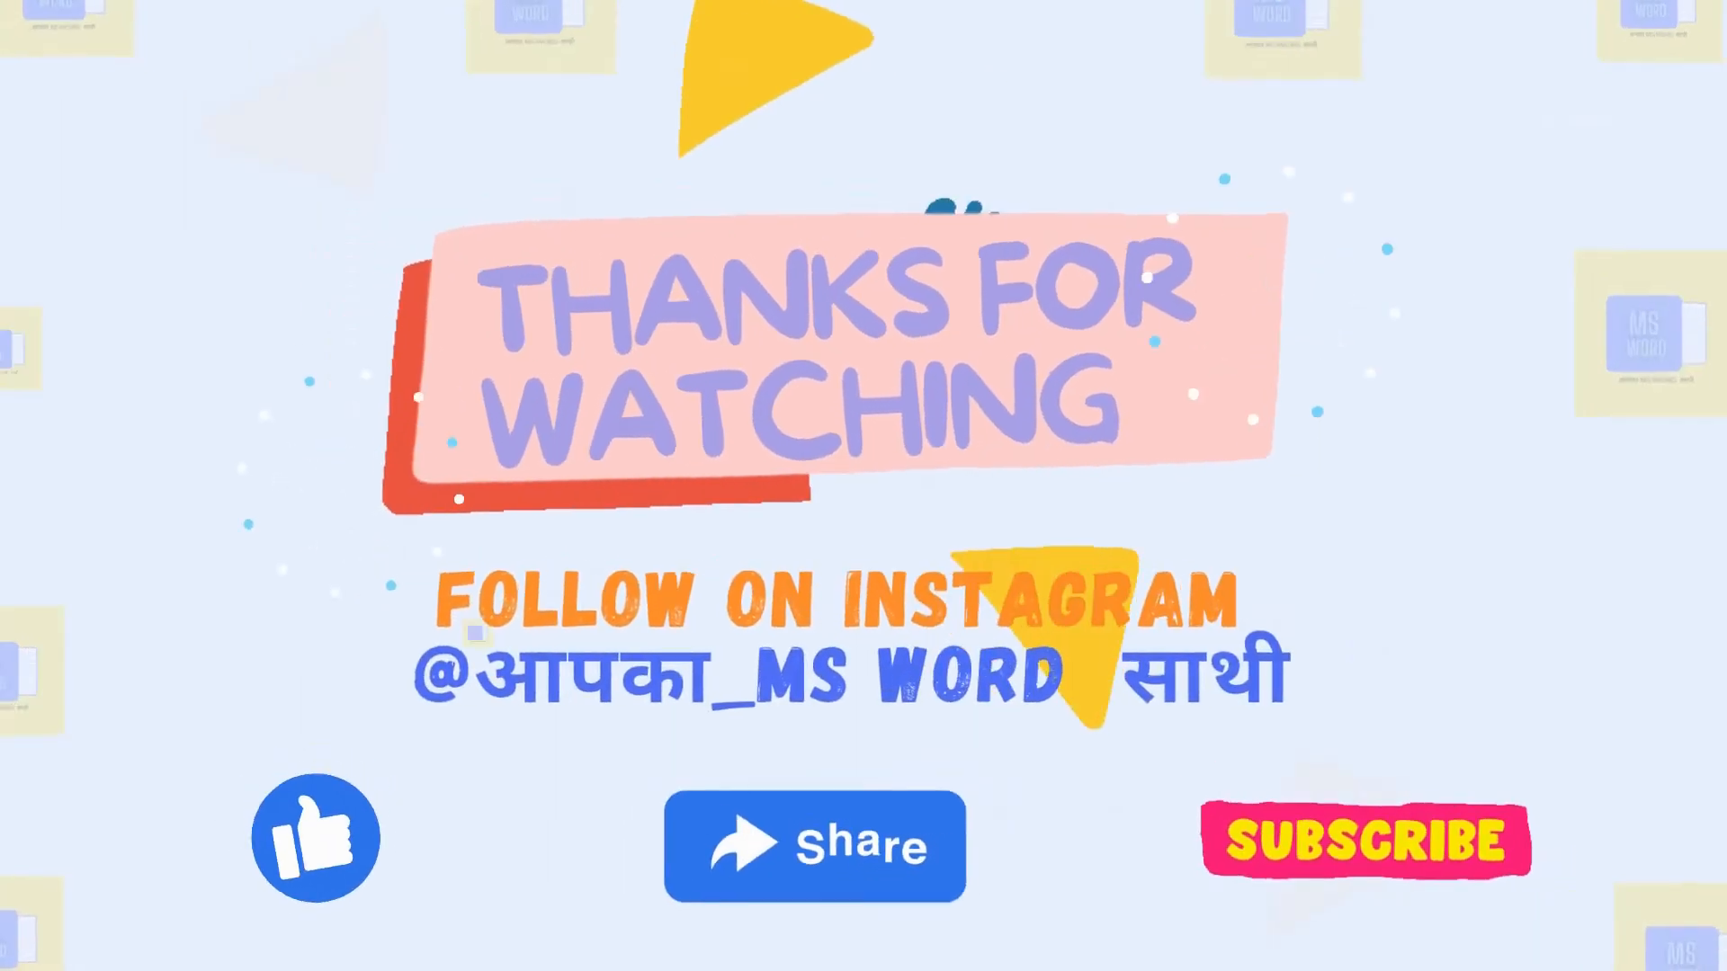